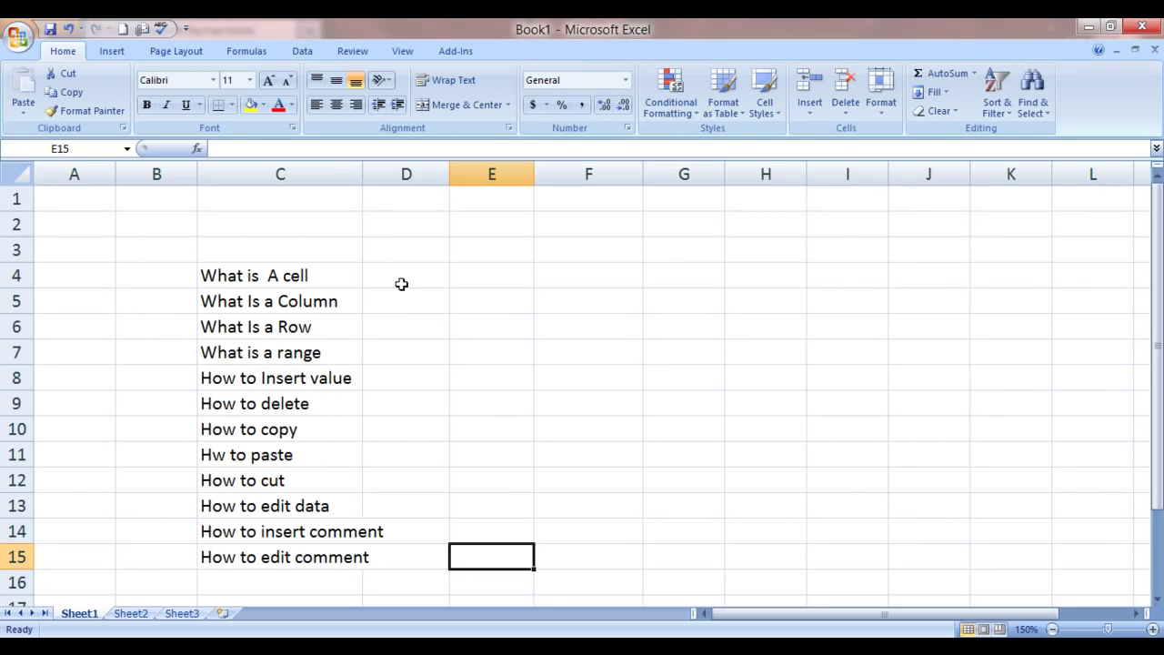
# - Move among cells D4 to G4 and E5/F5, ending on cell E4
pyautogui.press('Up')
pyautogui.press('Up')
pyautogui.press('Up')
pyautogui.press('Up')
pyautogui.press('Up')
pyautogui.press('Up')
pyautogui.press('Up')
pyautogui.press('Up')
pyautogui.press('Up')
pyautogui.press('Up')
pyautogui.press('Up')
pyautogui.press('Up')
pyautogui.press('Left')
pyautogui.press('Left')
pyautogui.press('Down')
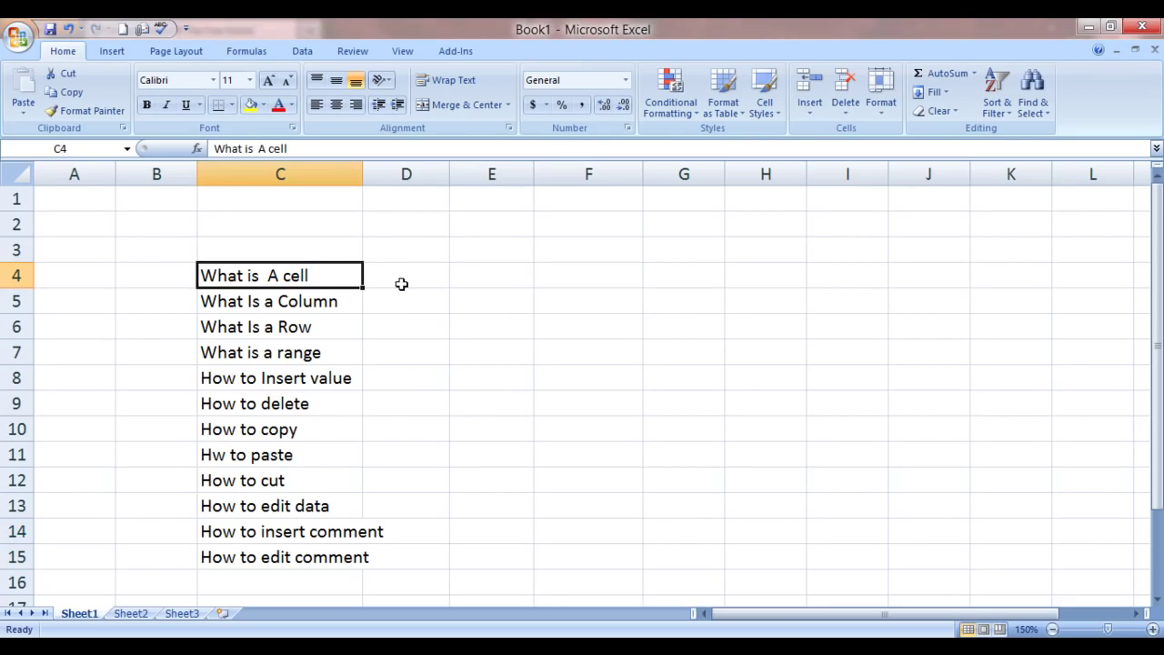
pyautogui.click(432, 283)
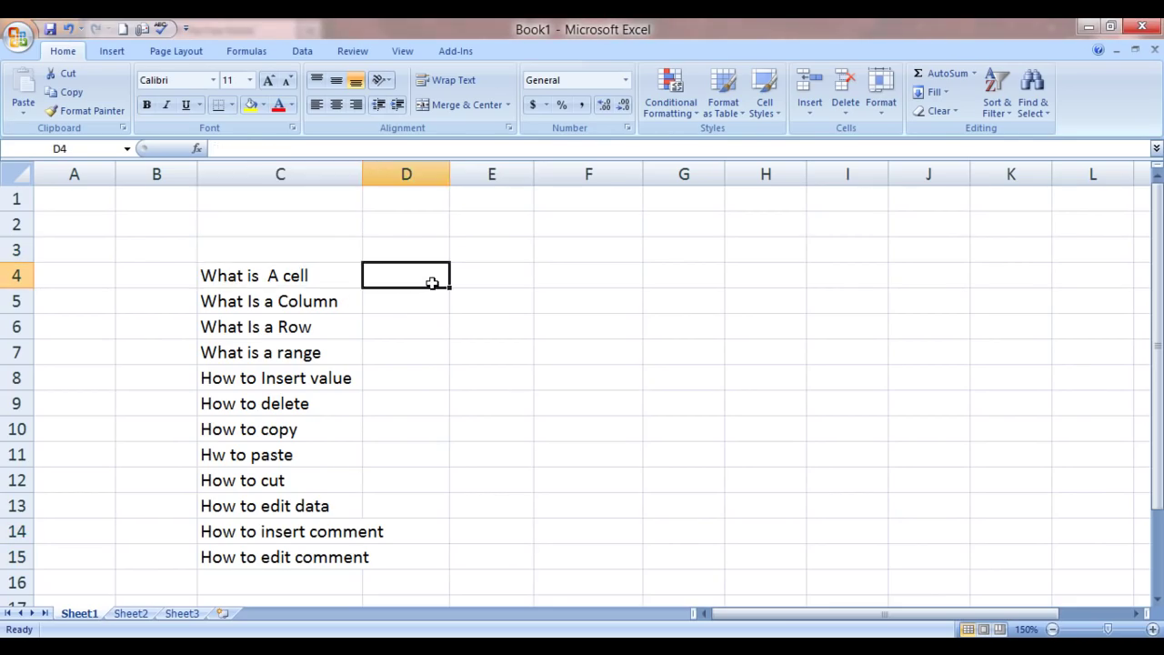
pyautogui.click(493, 273)
pyautogui.click(592, 275)
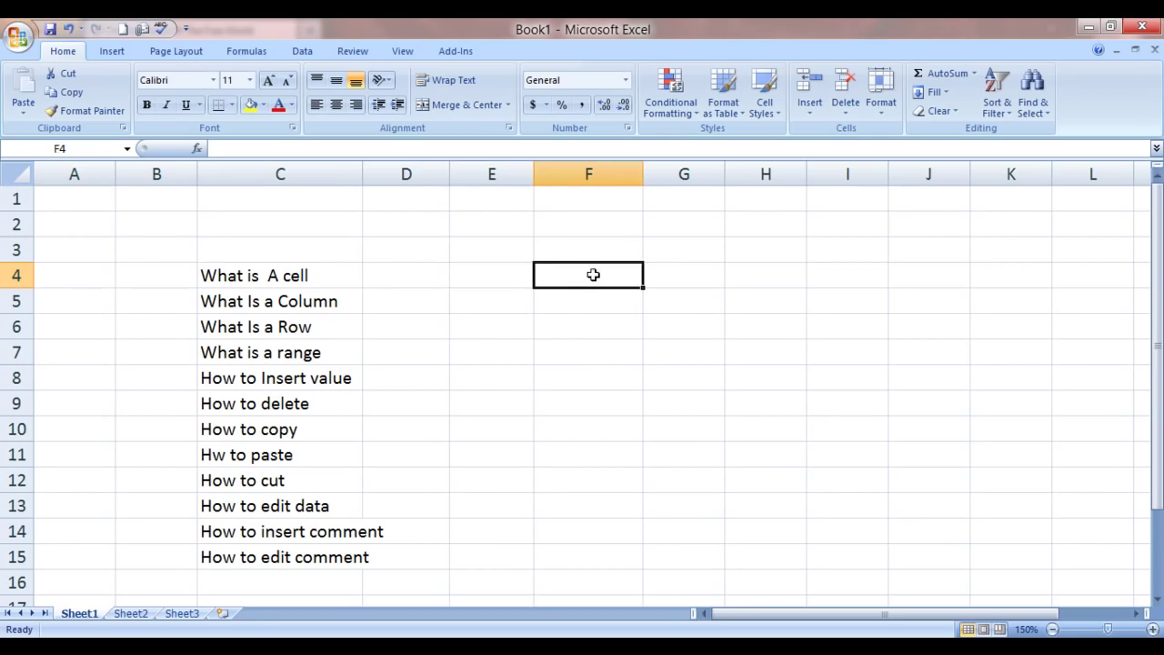
pyautogui.click(658, 283)
pyautogui.click(592, 292)
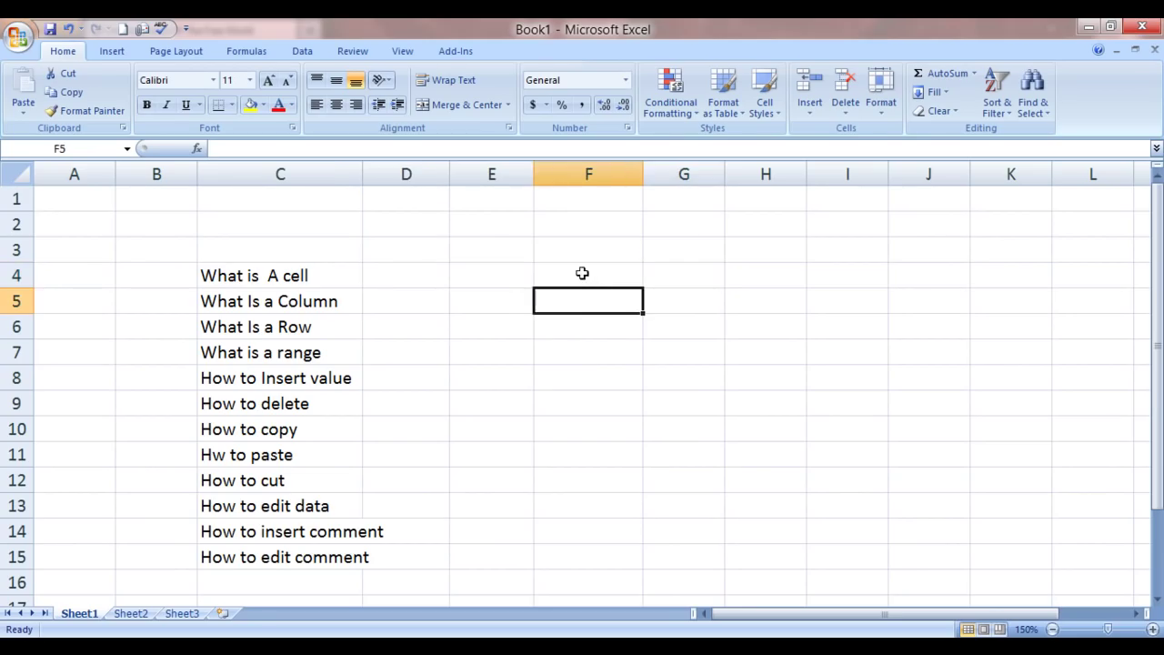
pyautogui.click(582, 273)
pyautogui.click(494, 295)
pyautogui.click(493, 267)
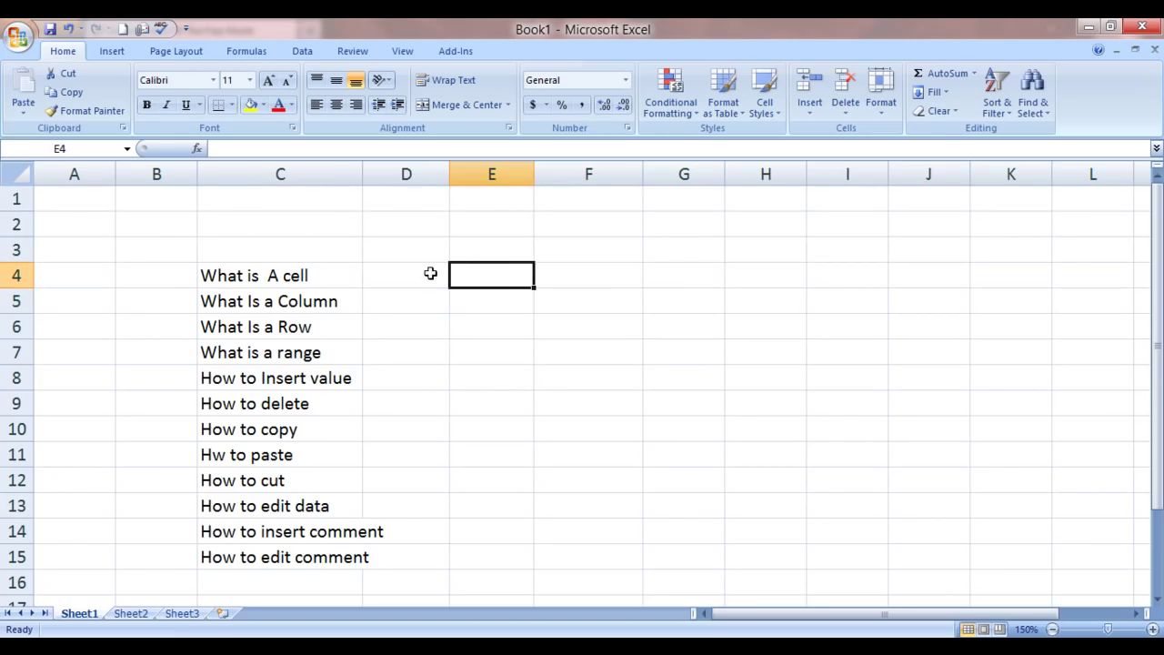
pyautogui.click(430, 273)
pyautogui.click(466, 267)
# - Try entering 122, then qwe, then !@# into cell E4
pyautogui.write('122')
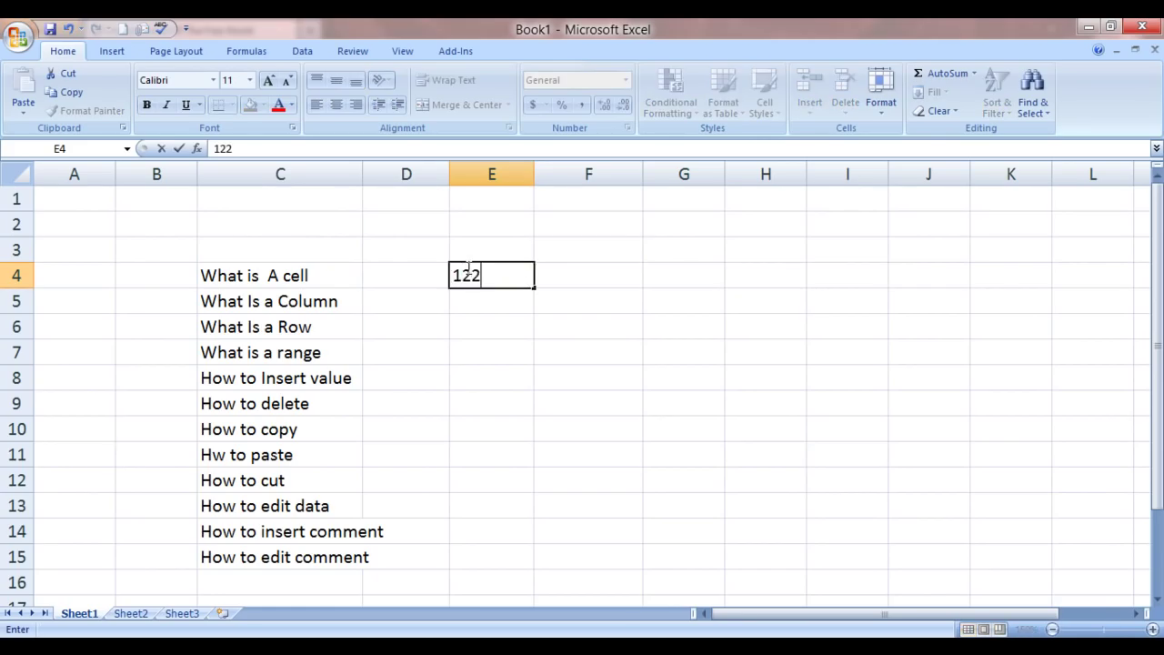
pyautogui.press('Tab')
pyautogui.click(466, 267)
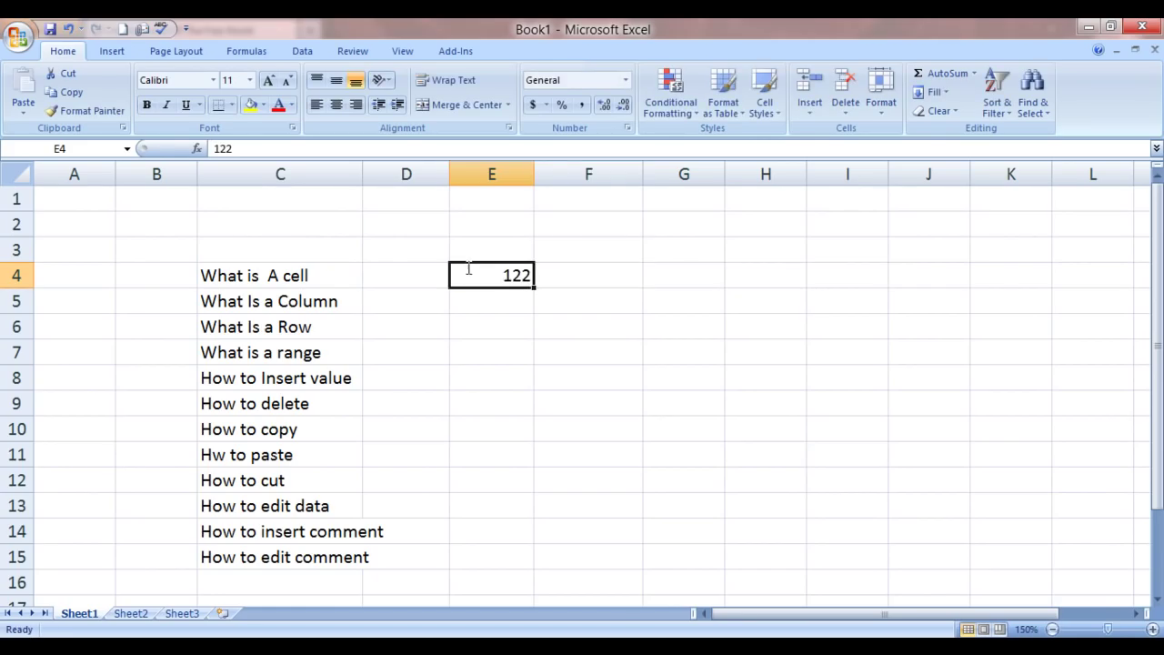
pyautogui.write('qwe')
pyautogui.press('Tab')
pyautogui.click(467, 267)
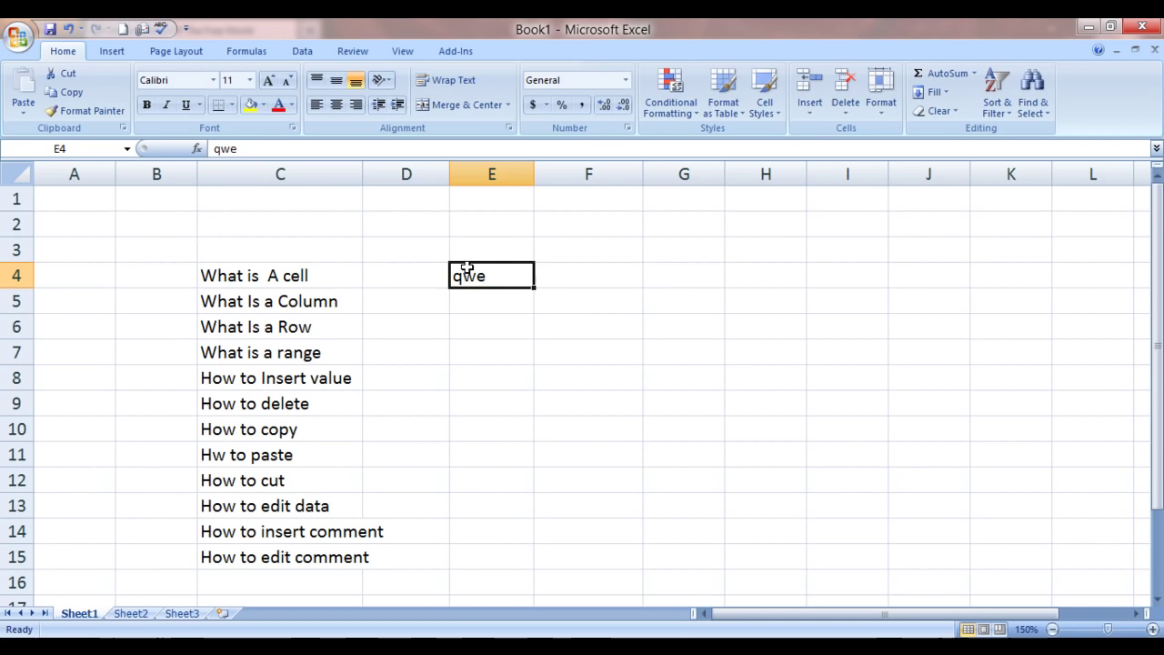
pyautogui.write('!@#')
pyautogui.press('Tab')
# - Clear the symbols from E4, then undo to bring them back
pyautogui.click(466, 267)
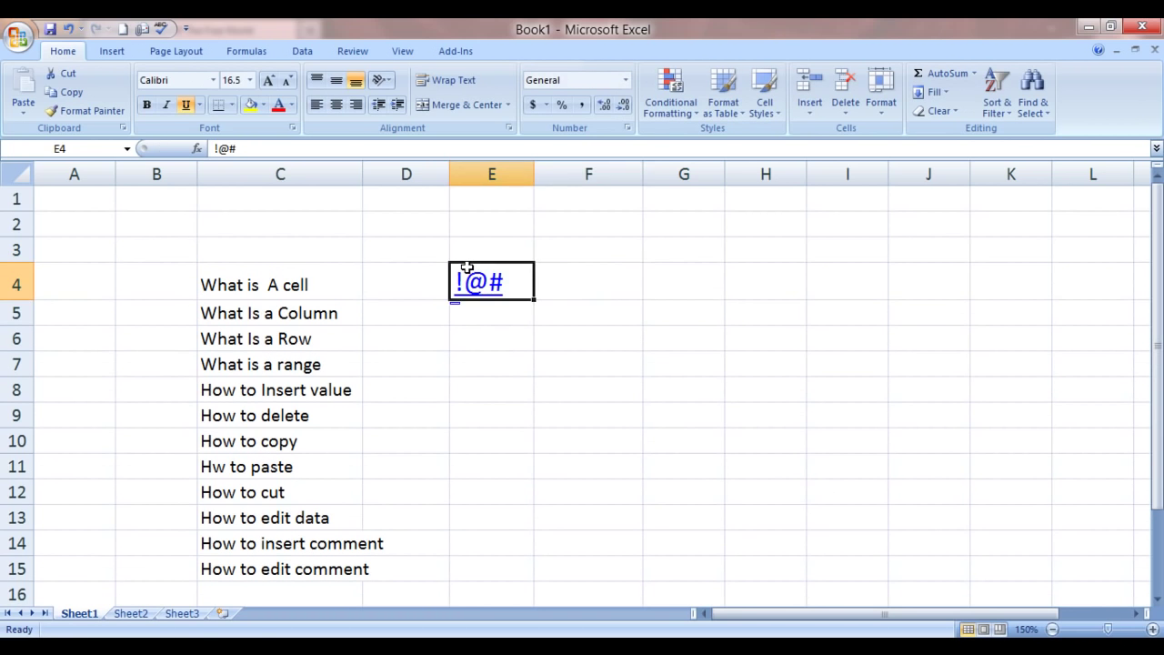
pyautogui.press('Delete')
pyautogui.press('Tab')
pyautogui.click(467, 267)
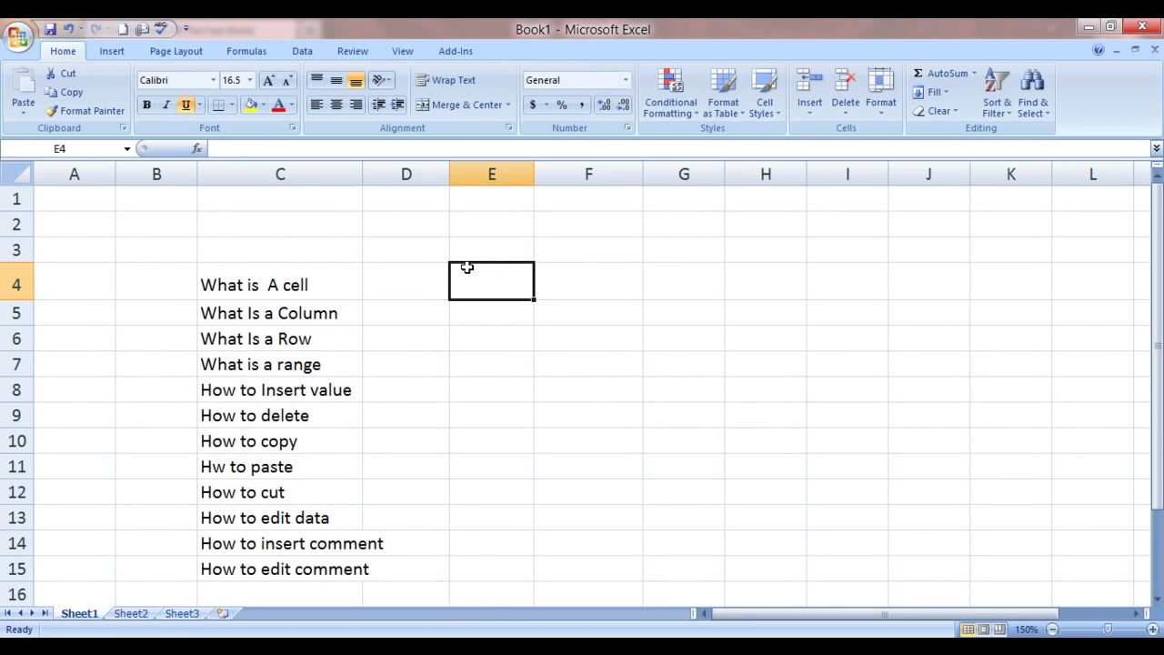
pyautogui.hotkey('ctrl', 'z')
pyautogui.hotkey('ctrl', 'z')
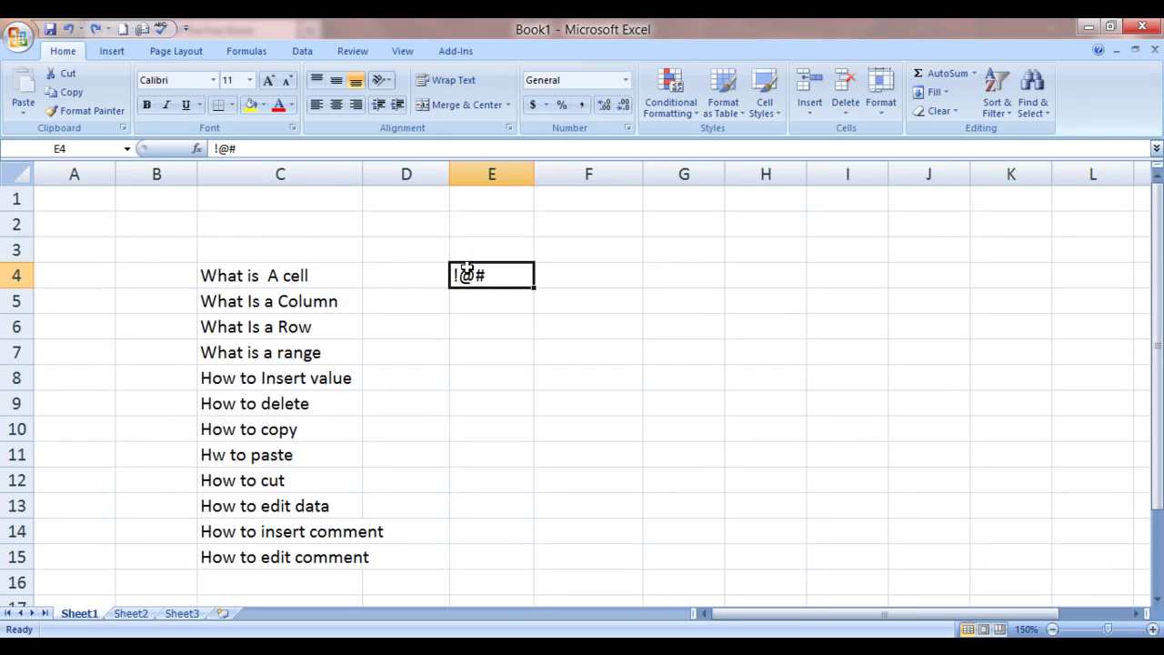
# - Enter the number 123 into cell E4
pyautogui.write('123')
pyautogui.press('Tab')
pyautogui.click(467, 267)
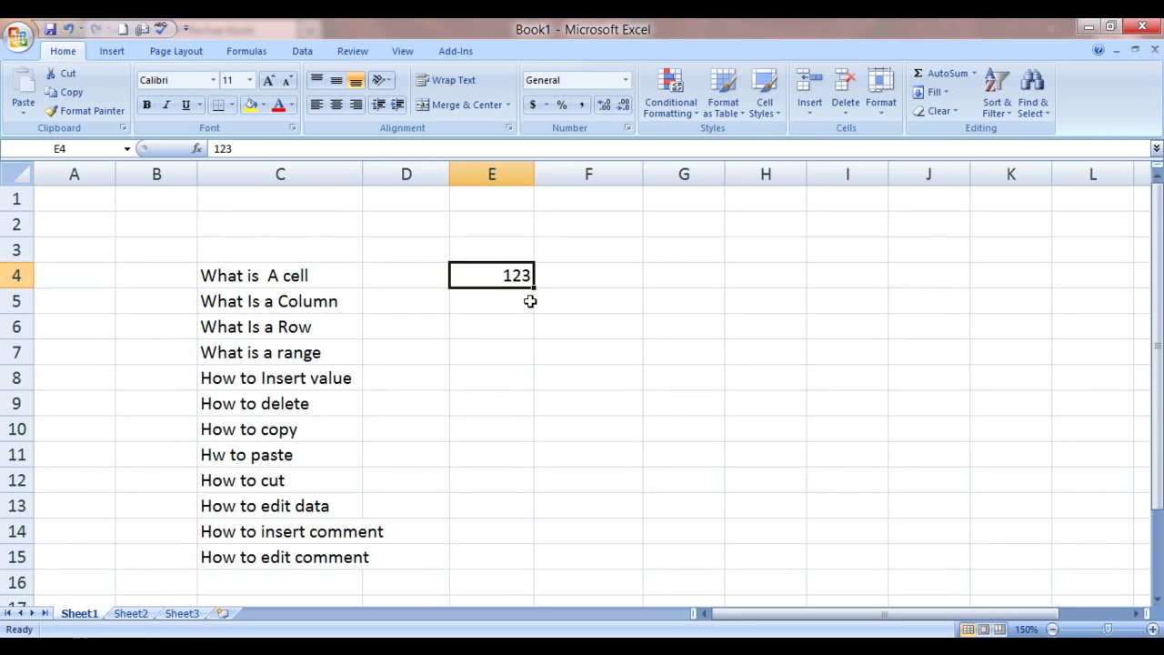
pyautogui.click(578, 319)
pyautogui.click(654, 326)
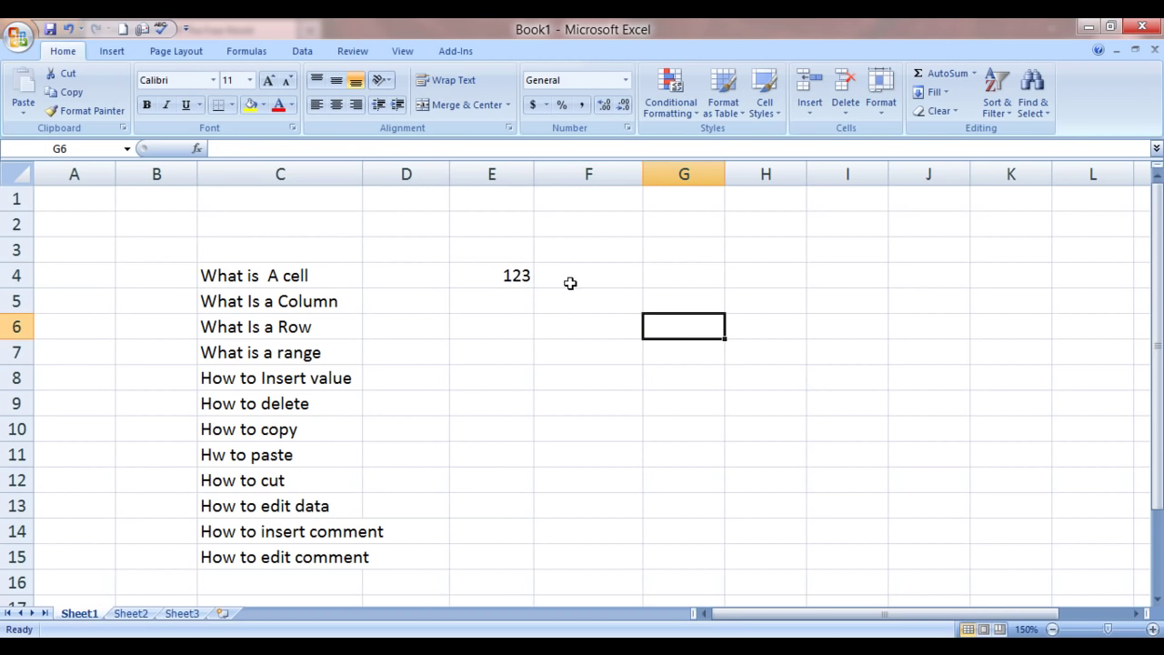
pyautogui.click(508, 270)
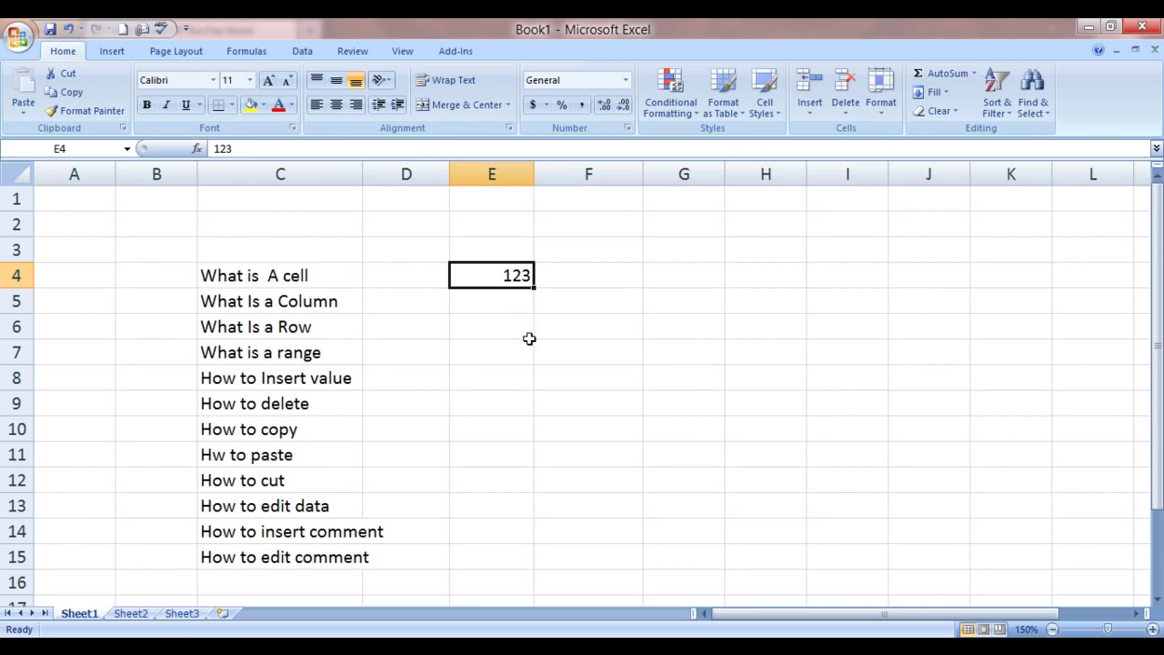
pyautogui.click(678, 347)
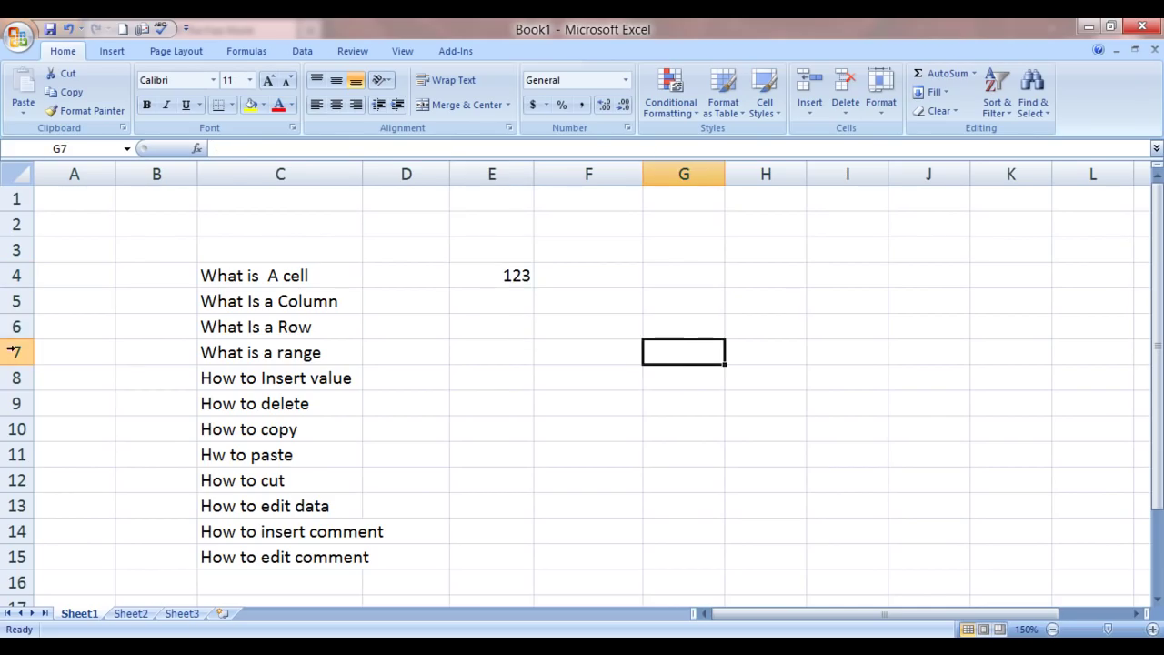
pyautogui.click(488, 278)
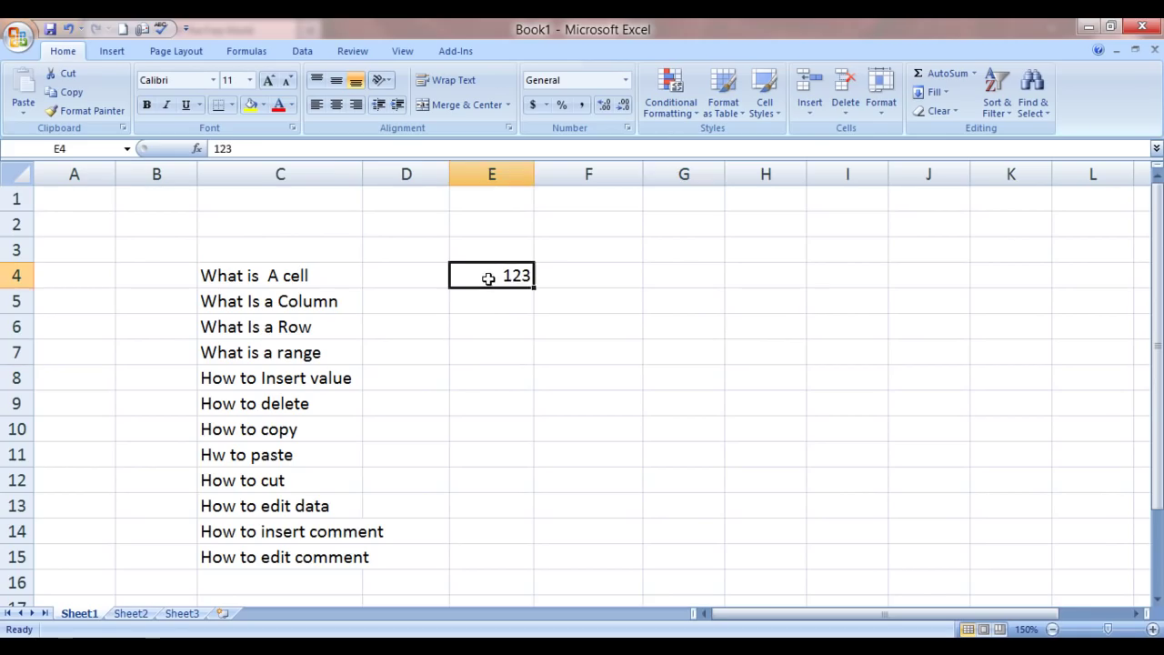
pyautogui.press('Left')
pyautogui.press('Left')
pyautogui.press('Down')
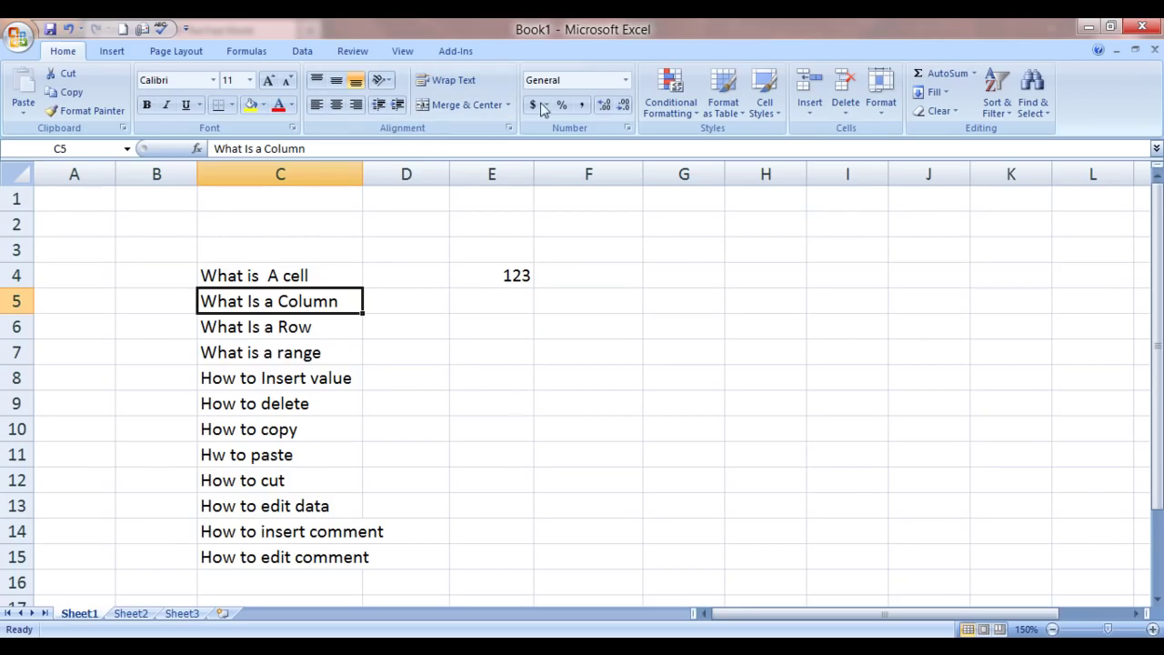
pyautogui.click(416, 173)
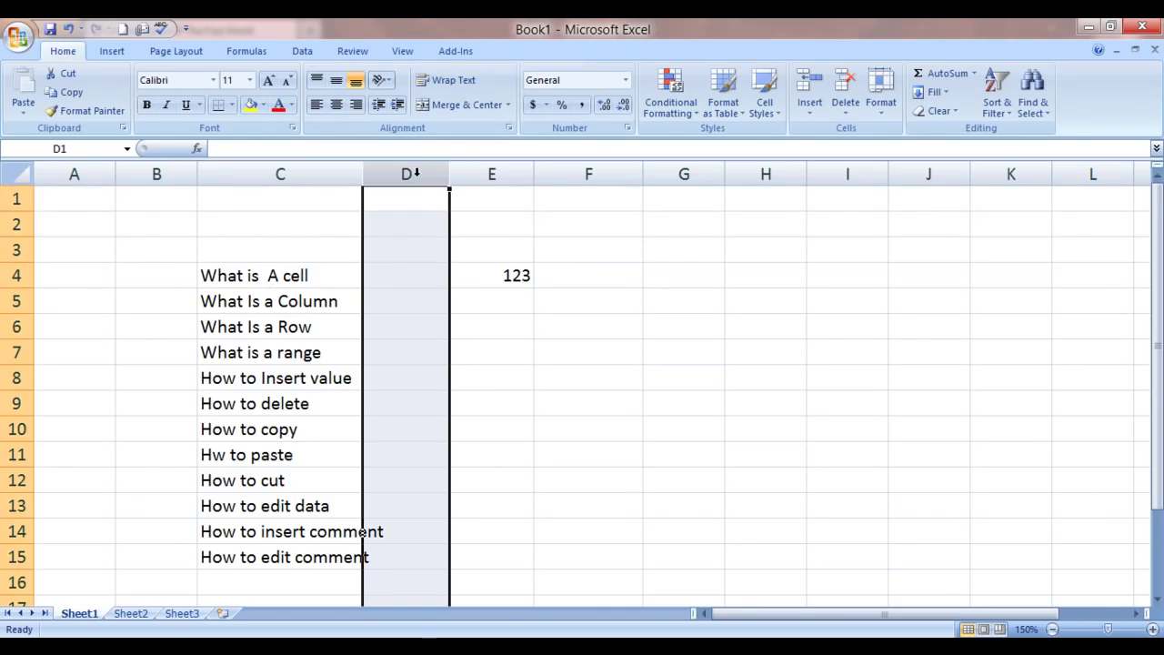
pyautogui.click(457, 172)
pyautogui.click(569, 175)
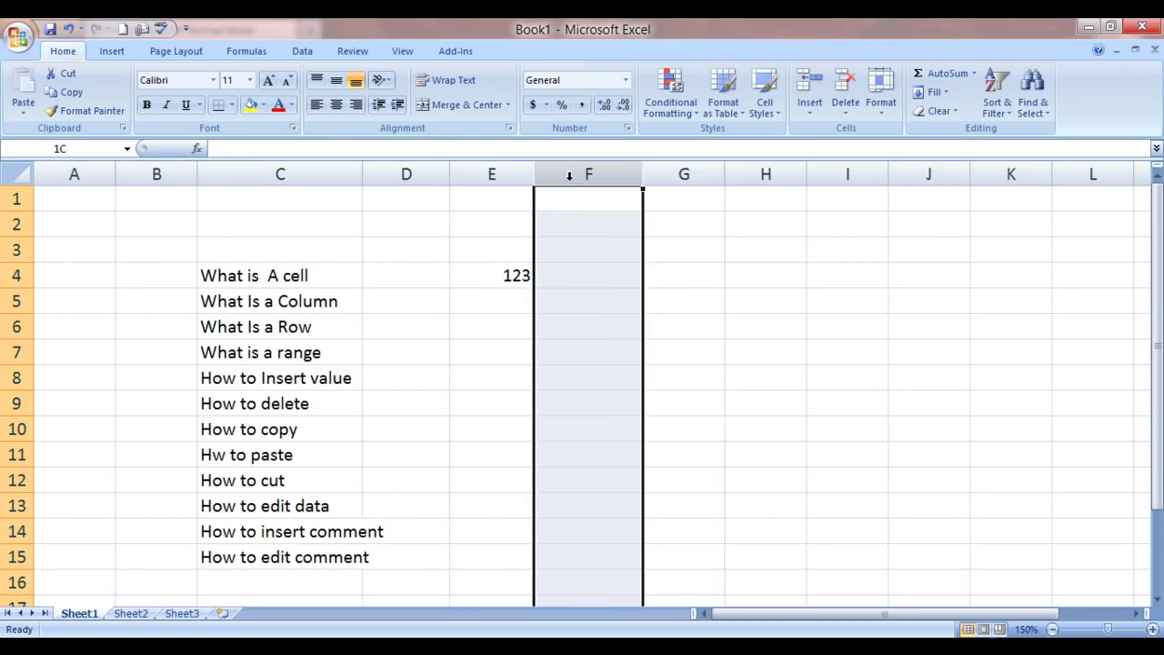
pyautogui.click(696, 173)
pyautogui.click(735, 173)
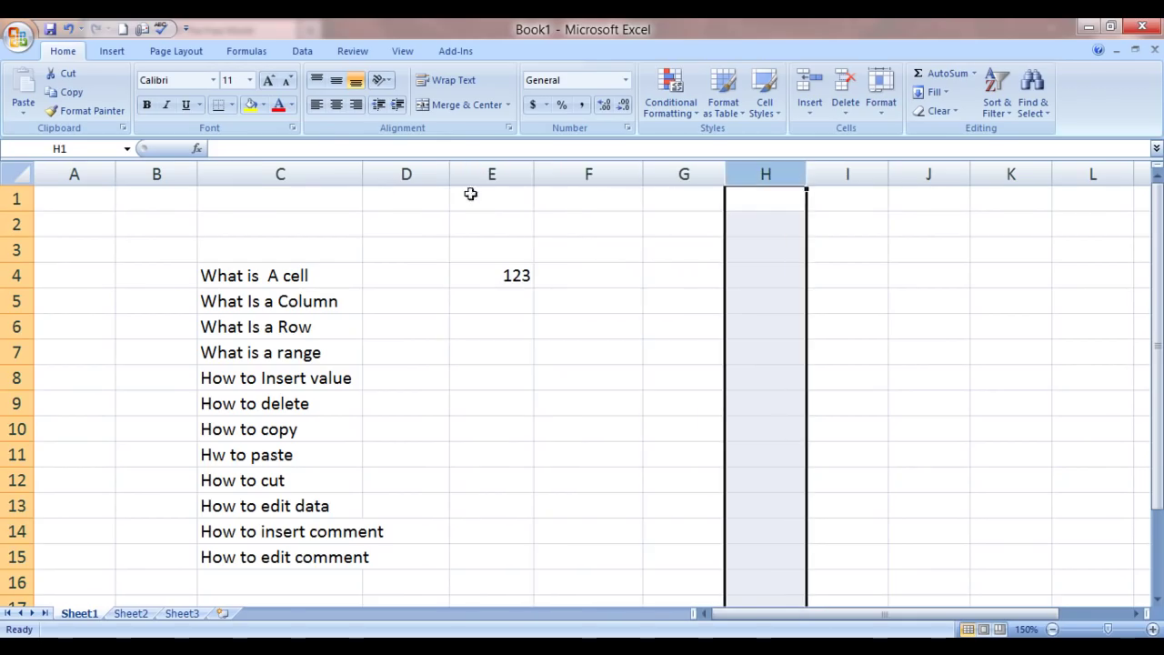
pyautogui.click(306, 175)
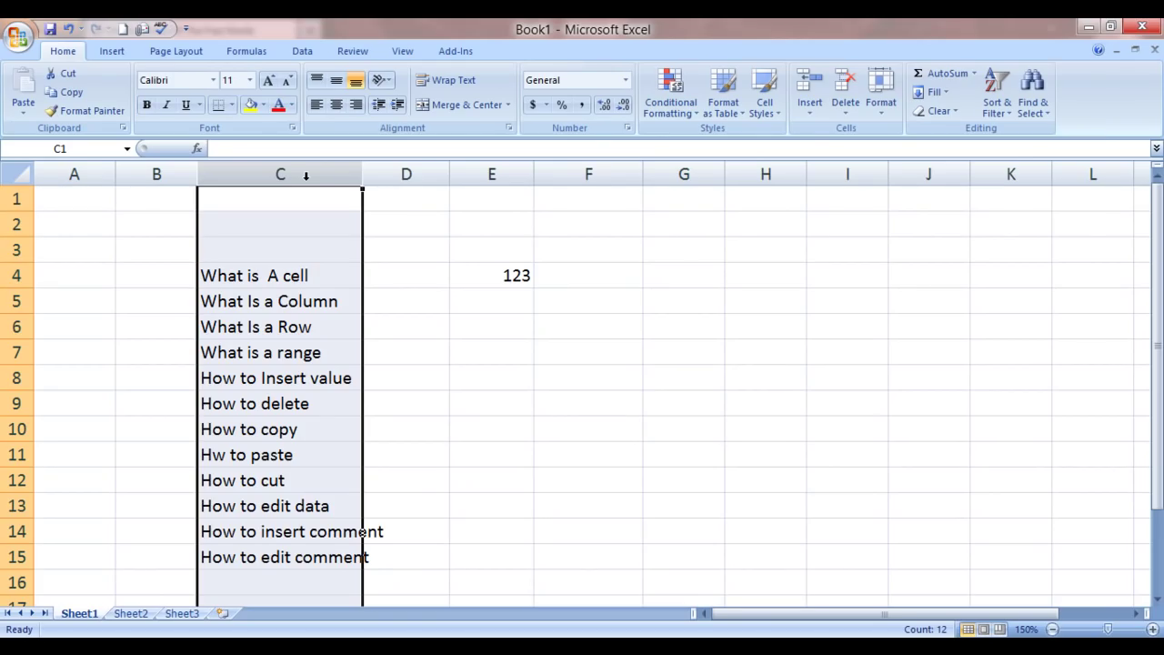
pyautogui.moveTo(370, 179); pyautogui.dragTo(753, 174)
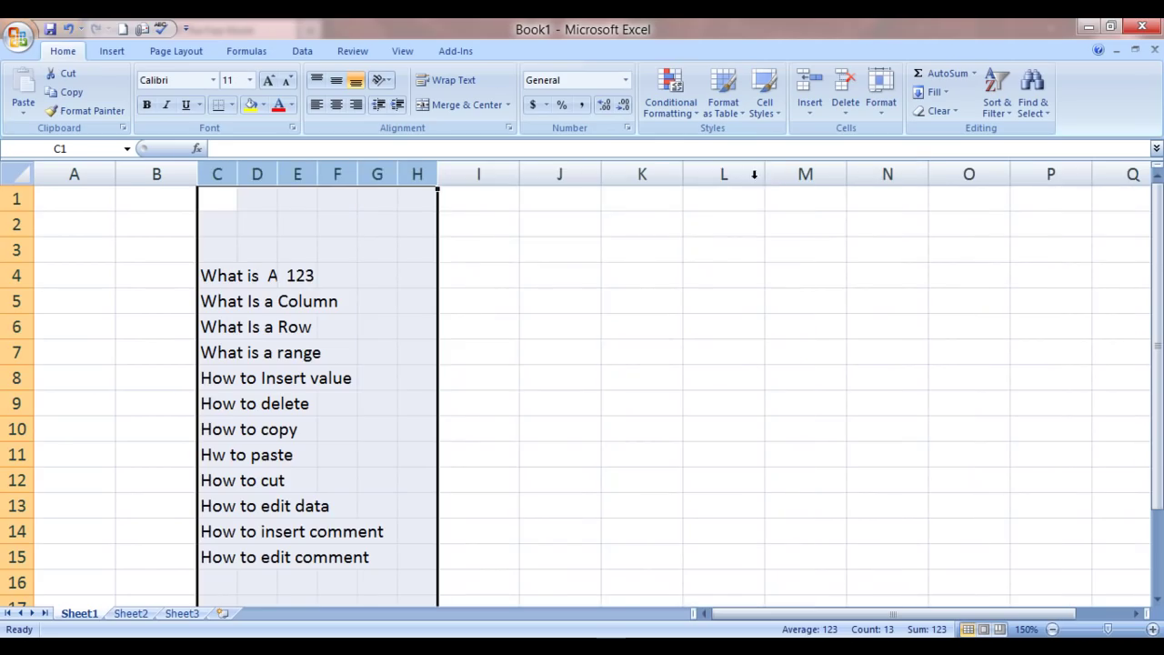
pyautogui.click(450, 196)
pyautogui.hotkey('ctrl', 'z')
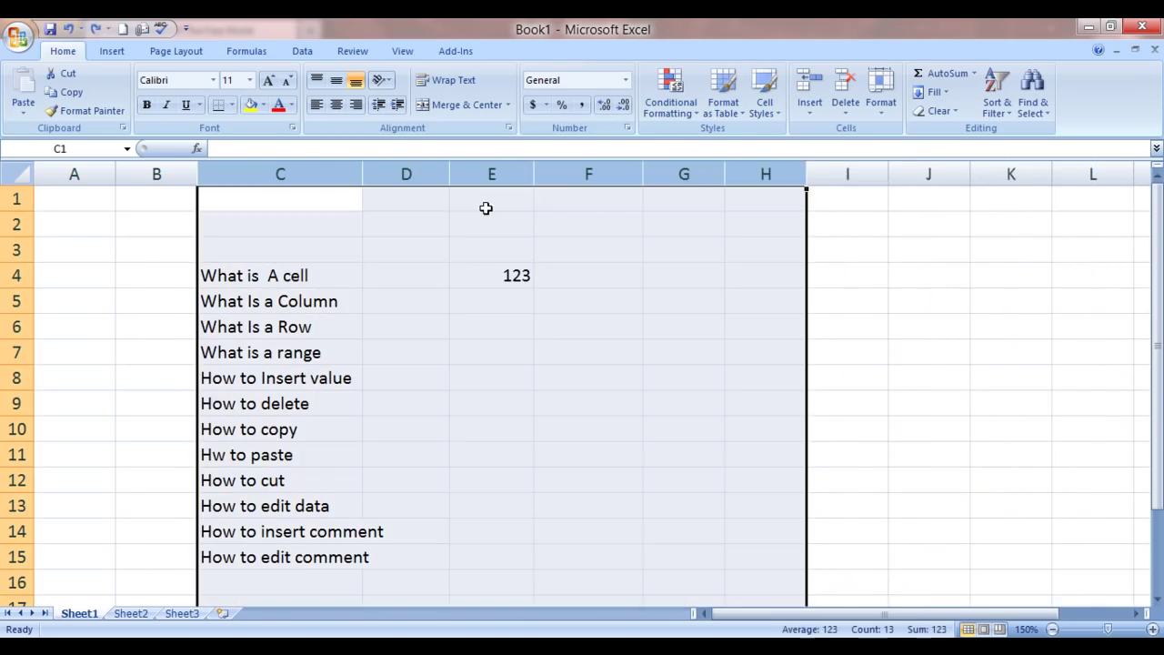
pyautogui.click(515, 257)
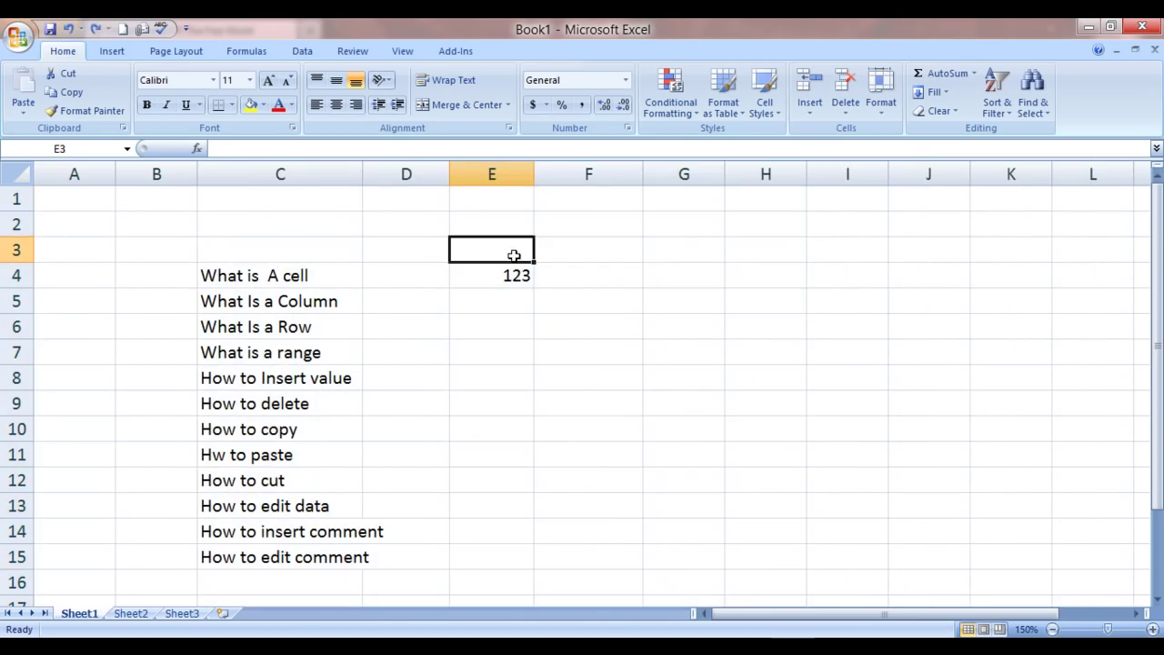
pyautogui.click(328, 173)
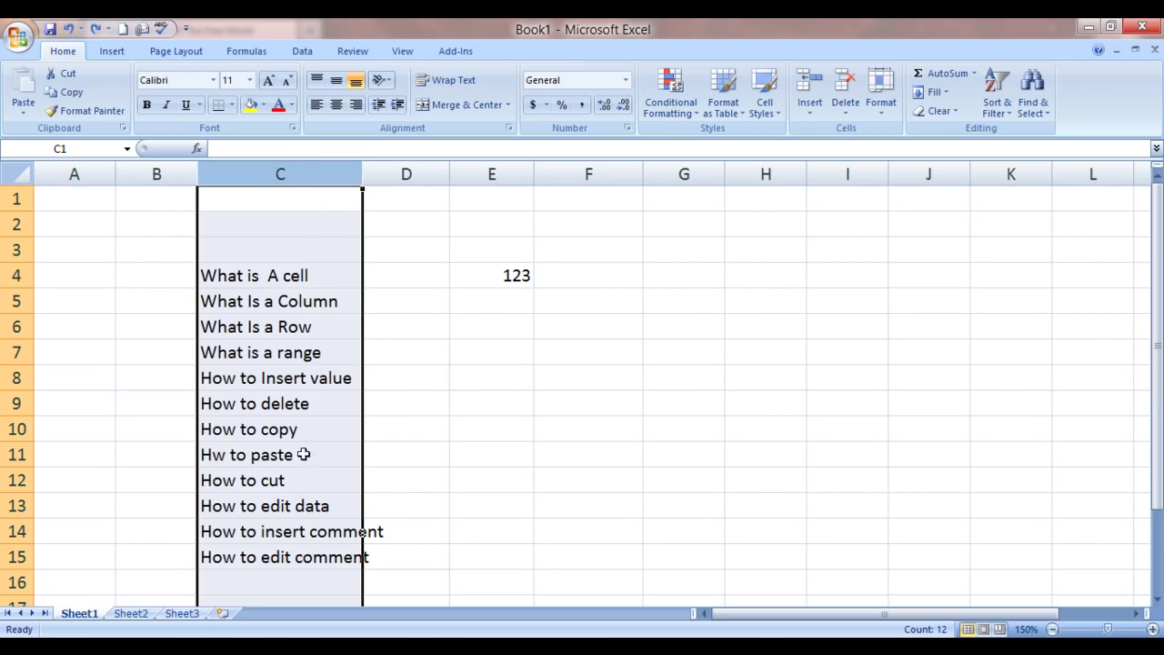
pyautogui.click(432, 342)
pyautogui.click(296, 331)
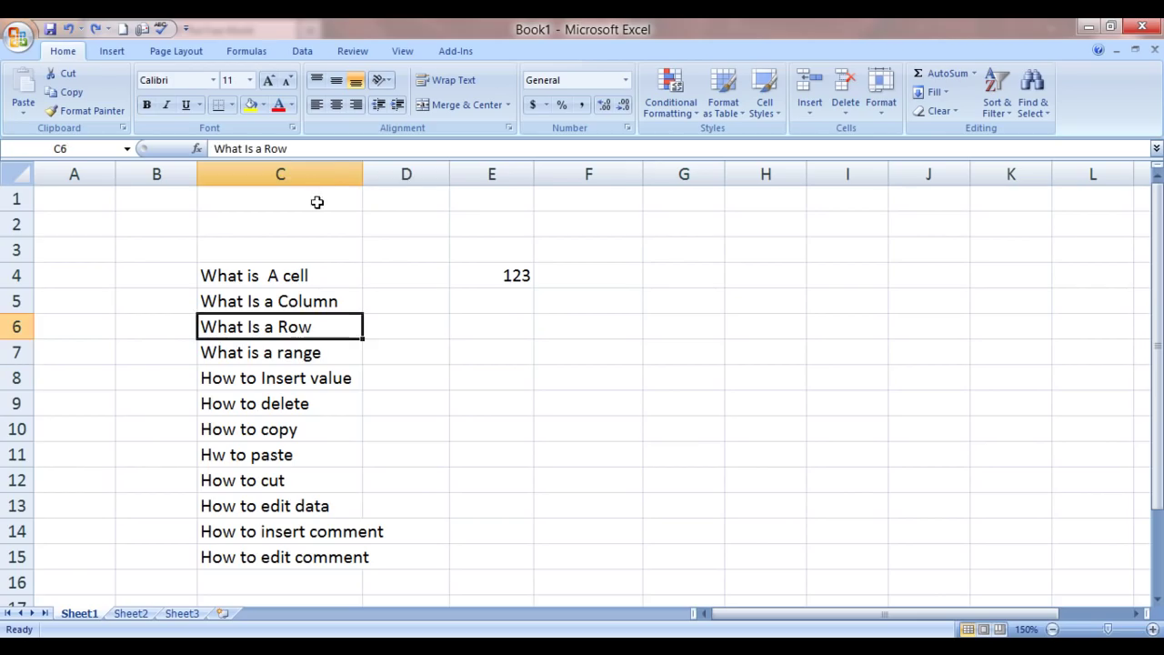
pyautogui.click(331, 173)
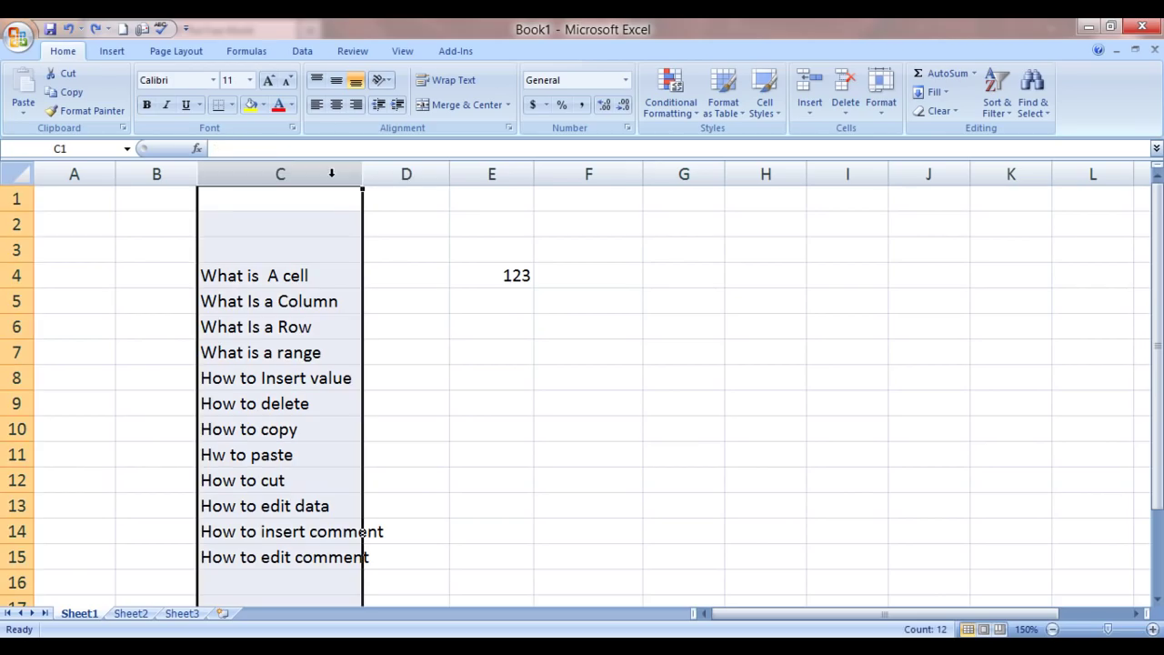
pyautogui.click(390, 195)
pyautogui.click(337, 169)
pyautogui.click(402, 172)
pyautogui.click(306, 169)
pyautogui.click(388, 187)
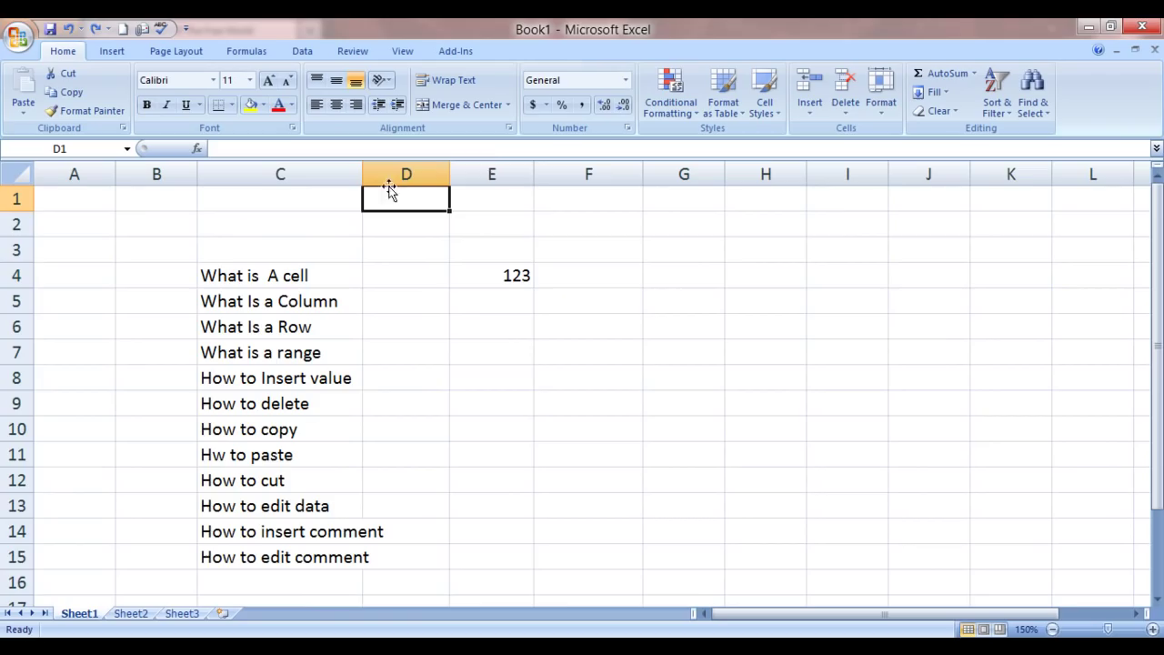
pyautogui.click(462, 166)
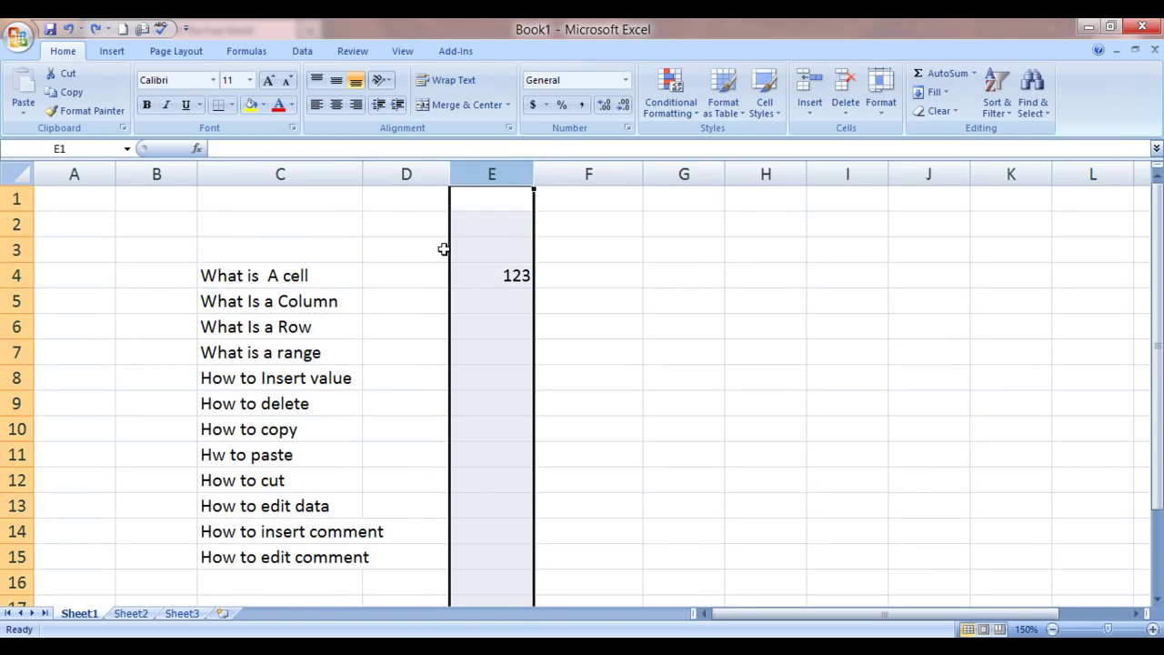
pyautogui.rightClick(491, 221)
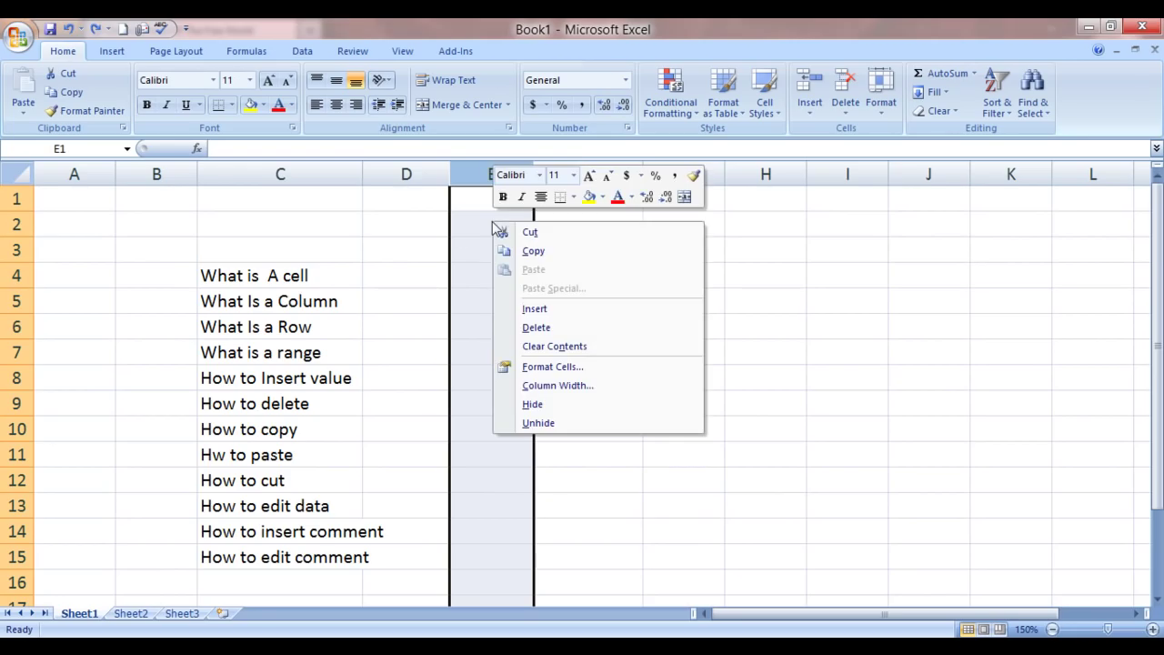
pyautogui.click(533, 312)
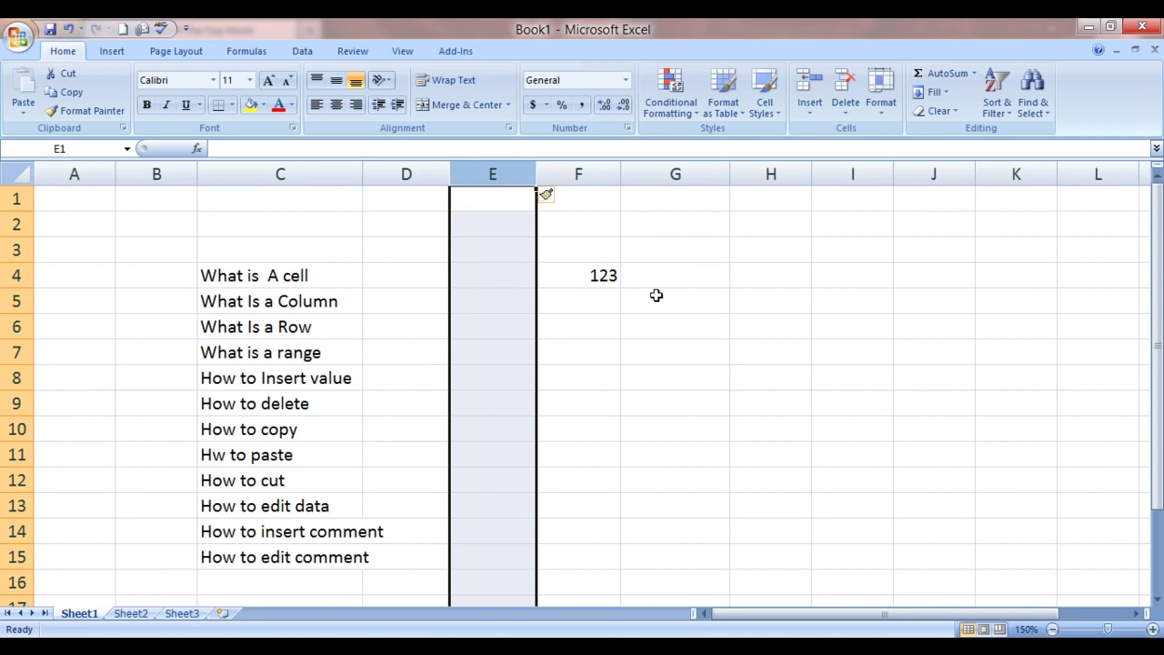
pyautogui.rightClick(503, 174)
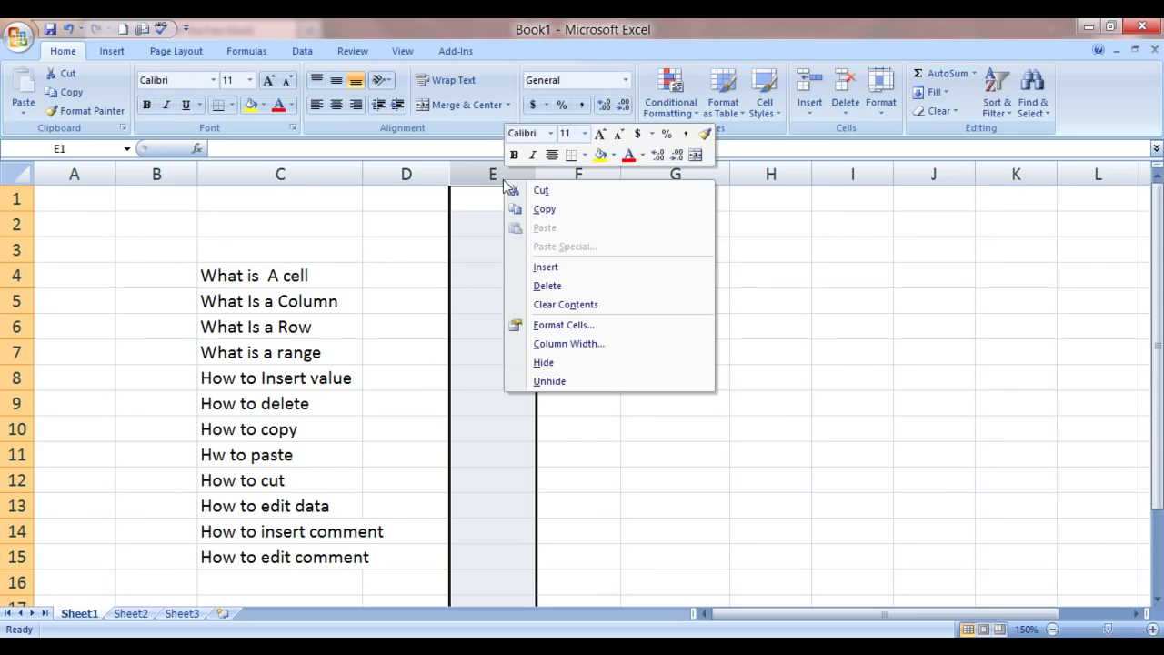
pyautogui.click(544, 268)
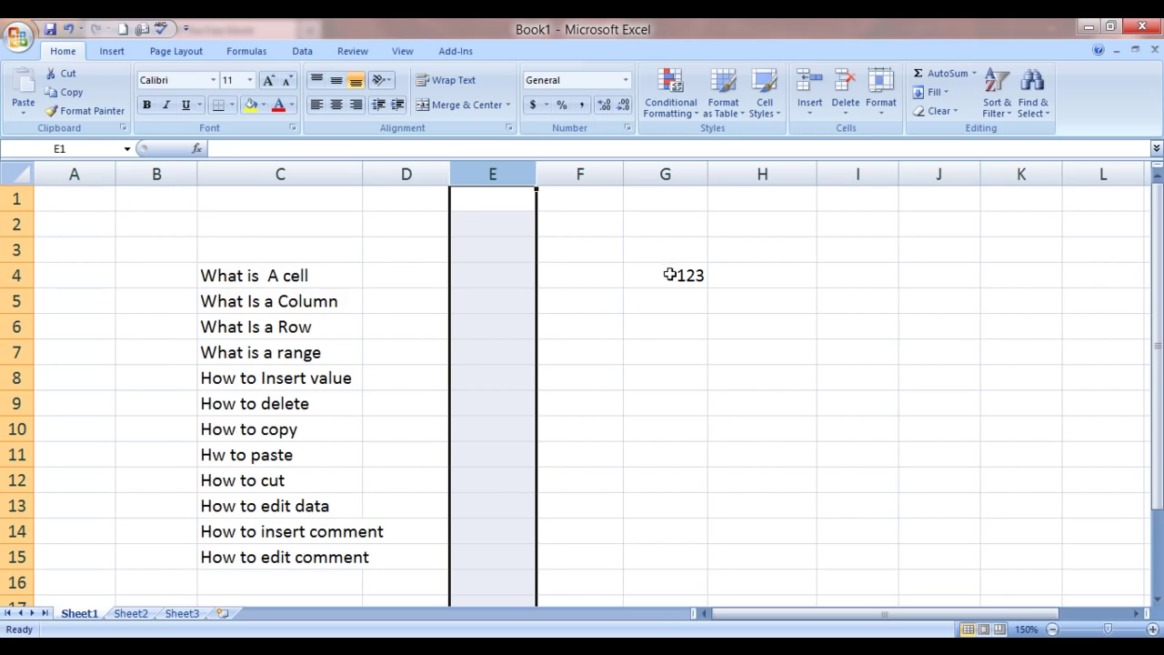
pyautogui.rightClick(503, 172)
pyautogui.click(548, 260)
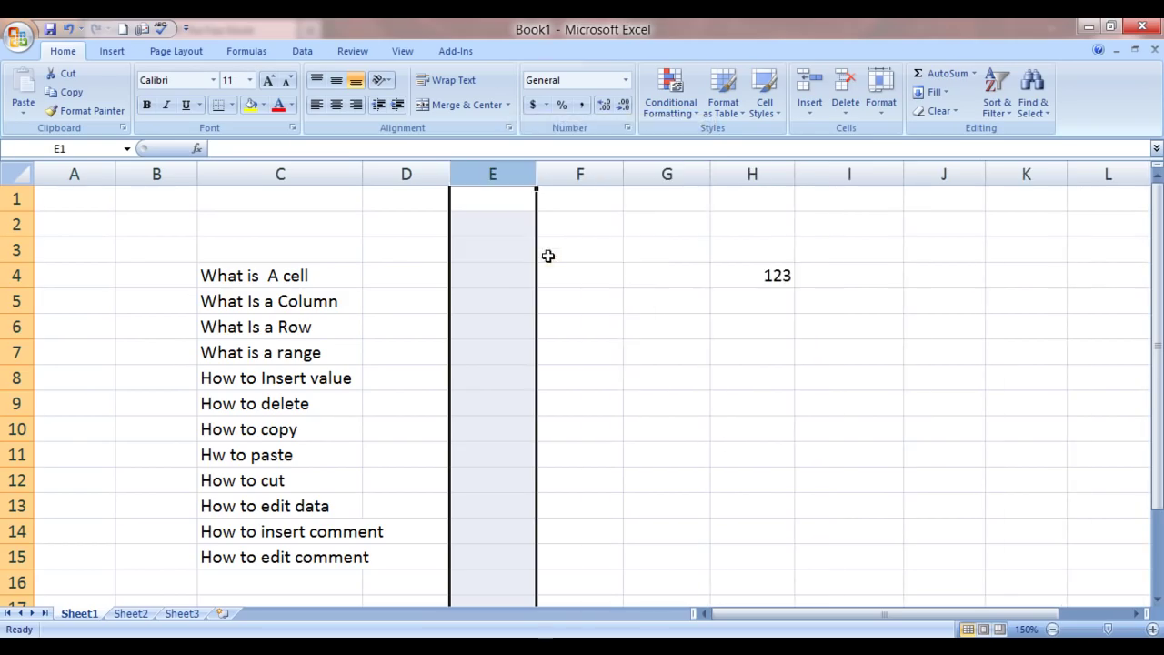
pyautogui.rightClick(508, 175)
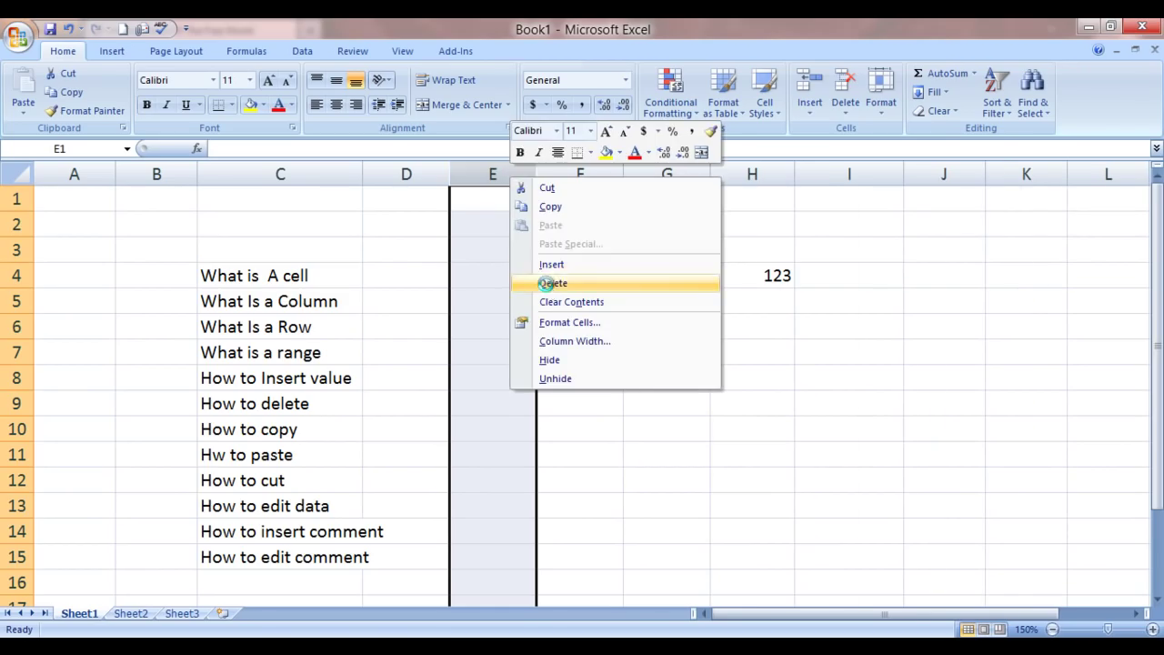
pyautogui.click(547, 282)
pyautogui.rightClick(492, 173)
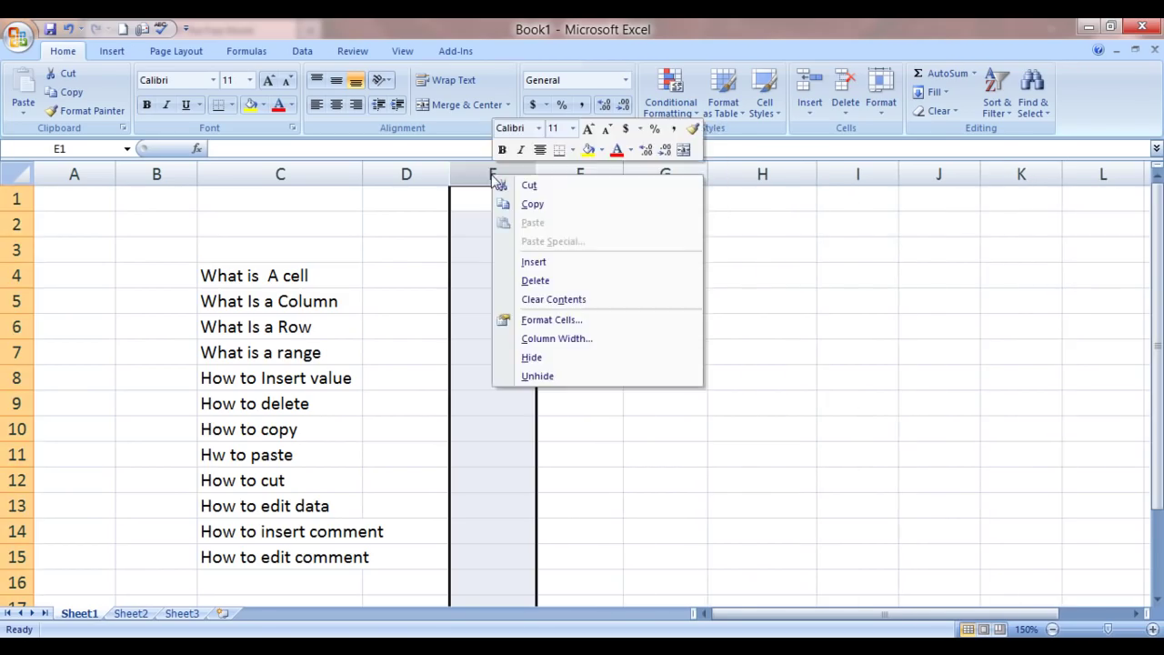
pyautogui.click(533, 282)
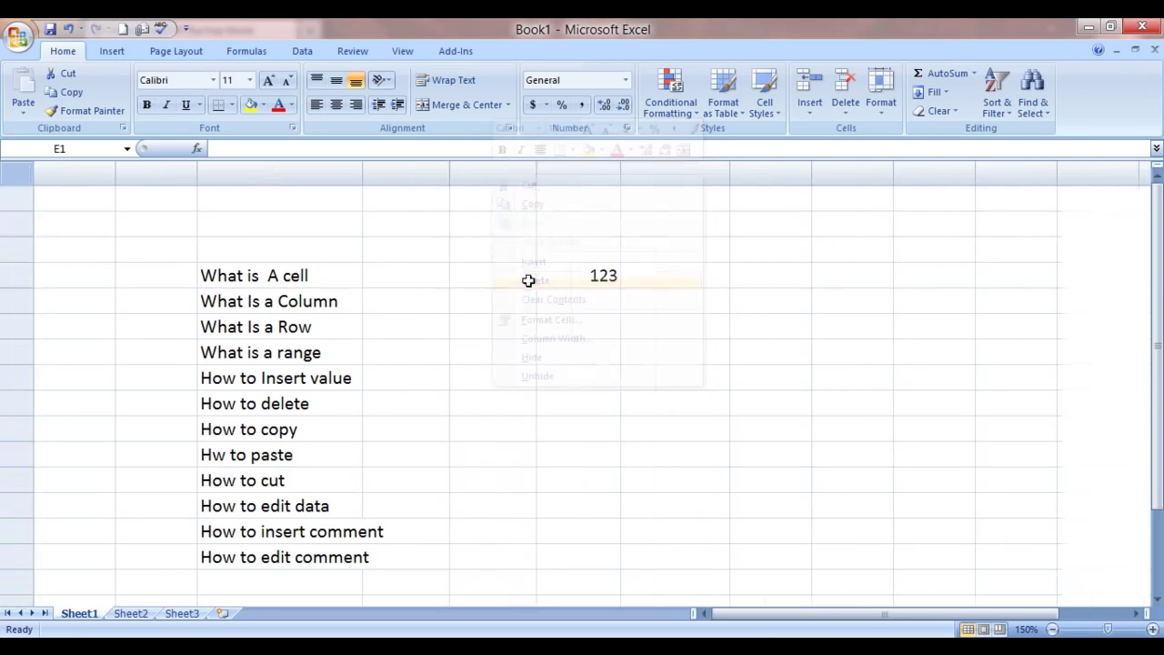
pyautogui.rightClick(495, 177)
pyautogui.click(539, 282)
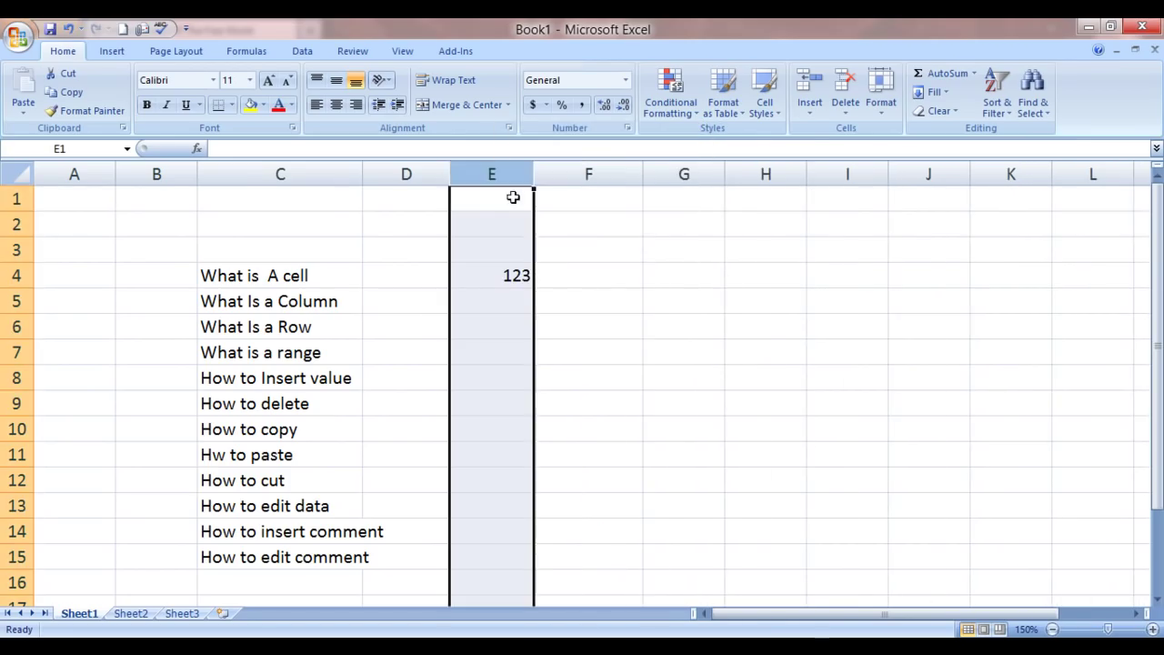
pyautogui.click(526, 248)
pyautogui.click(496, 169)
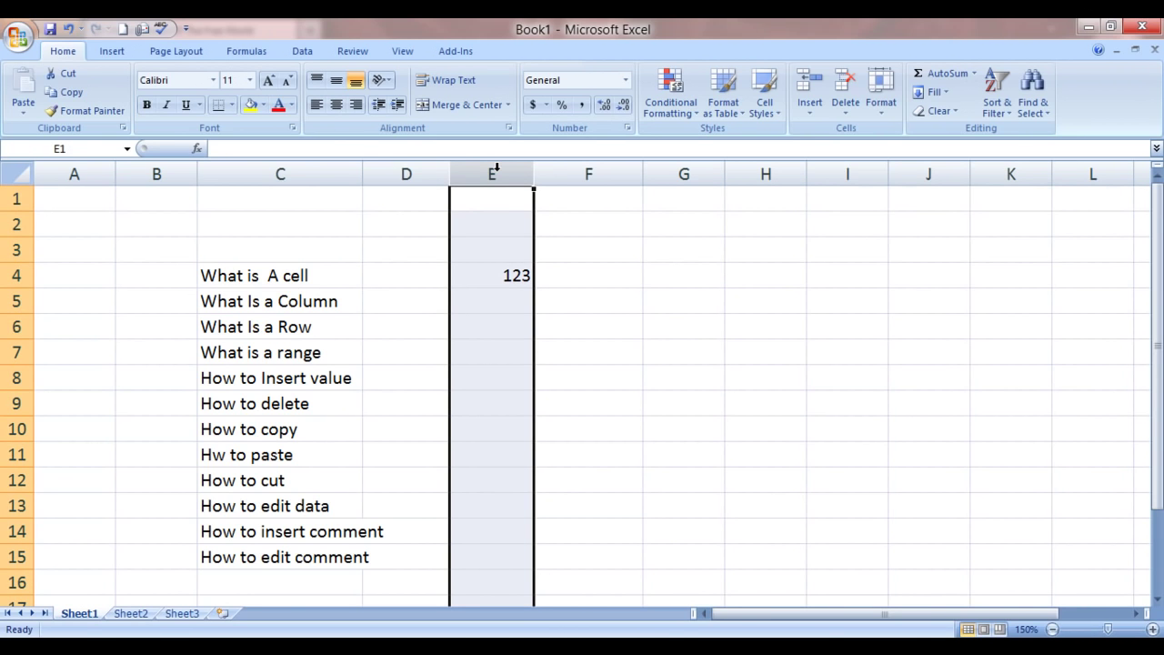
pyautogui.hotkey('ctrl', 'shift', '+')
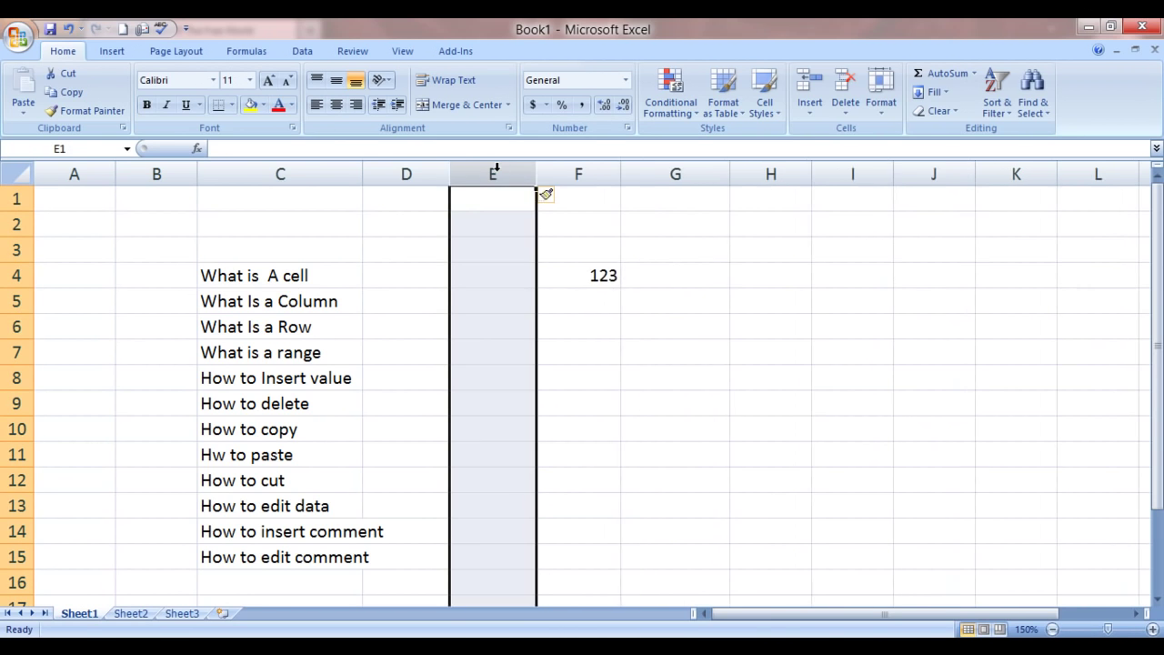
pyautogui.hotkey('ctrl', 'shift', '+')
pyautogui.hotkey('ctrl', 'shift', '+')
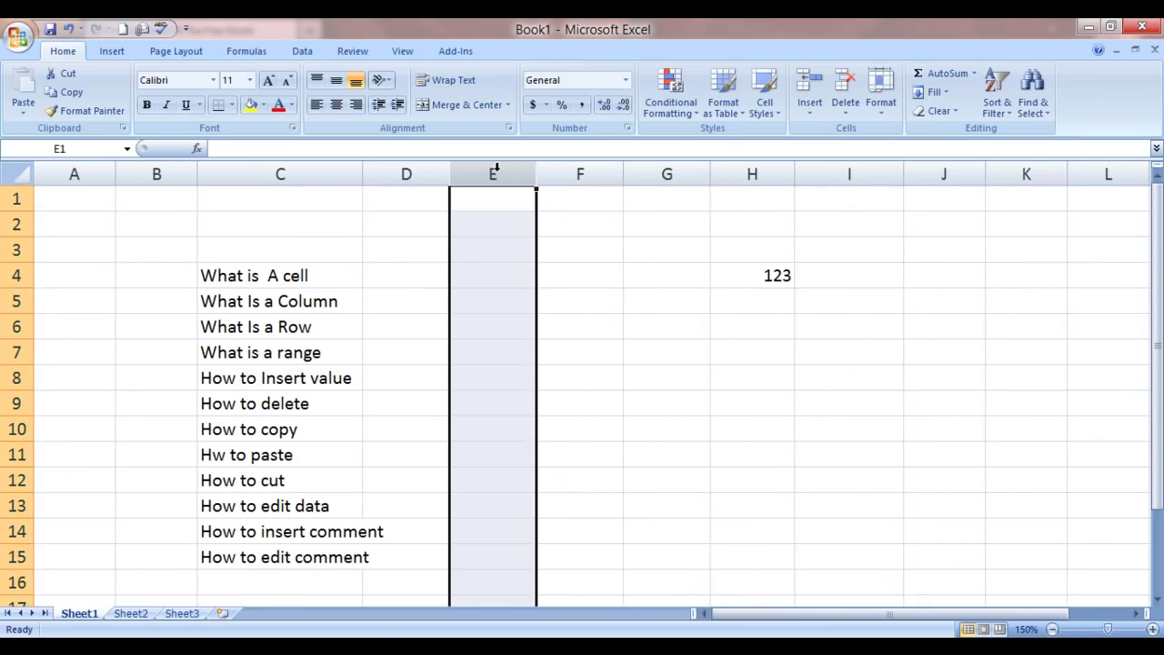
pyautogui.hotkey('ctrl', 'shift', '+')
pyautogui.hotkey('ctrl', '-')
pyautogui.hotkey('ctrl', '-')
pyautogui.hotkey('ctrl', '-')
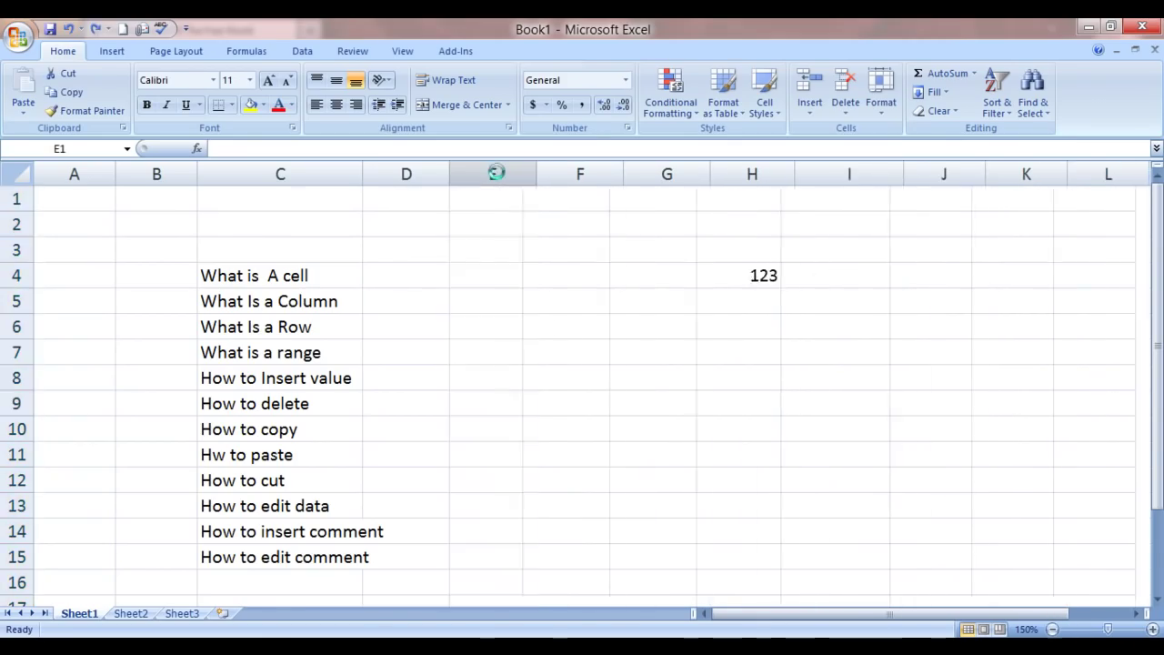
pyautogui.hotkey('ctrl', '-')
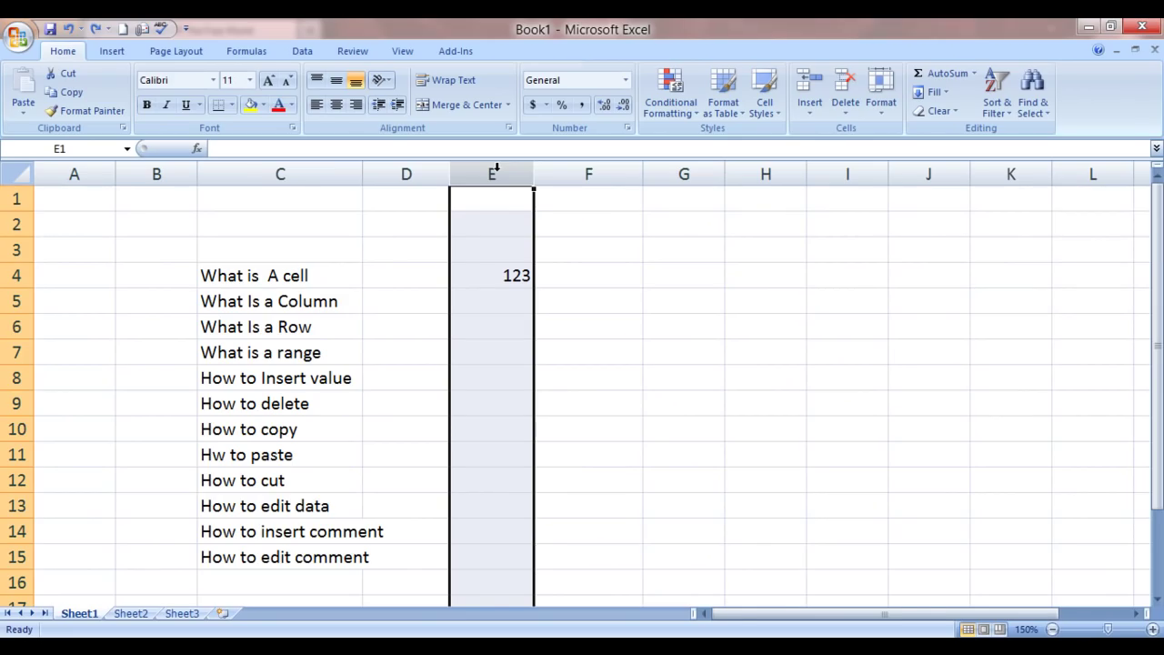
pyautogui.rightClick(496, 168)
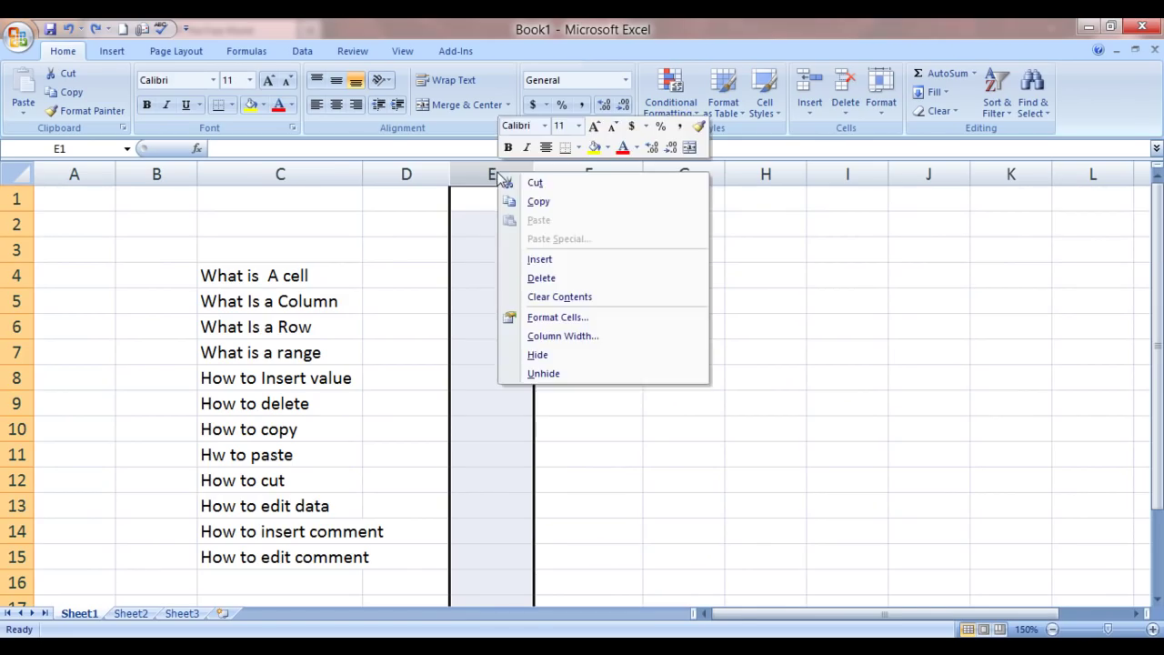
pyautogui.click(705, 278)
pyautogui.hotkey('ctrl', 'z')
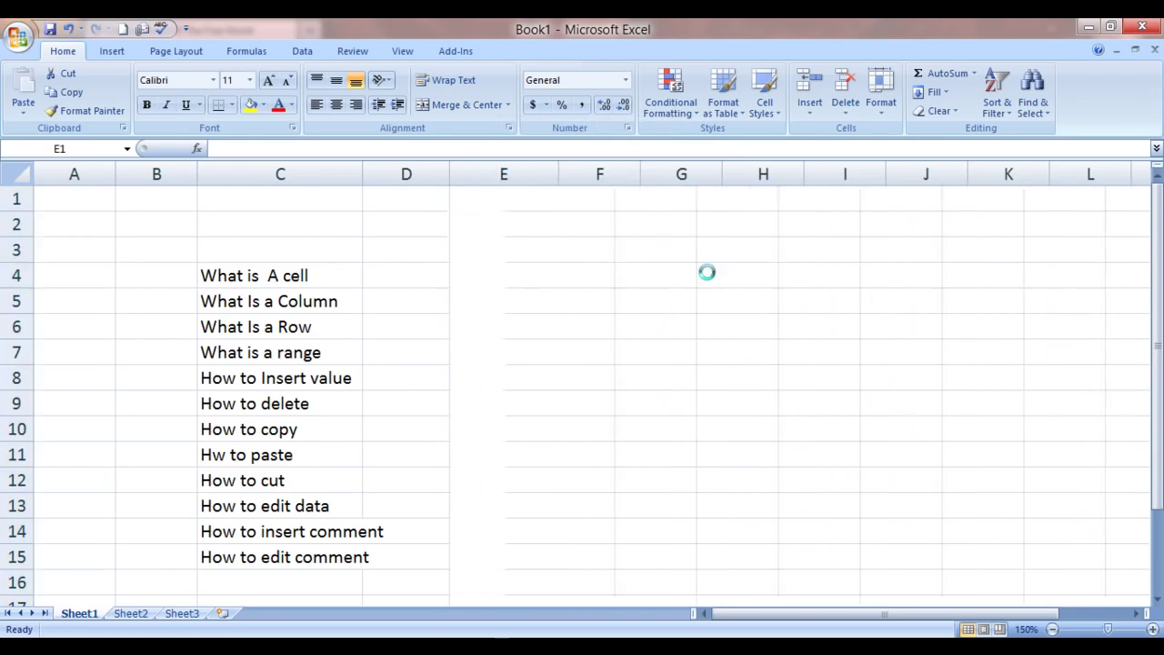
pyautogui.click(624, 305)
pyautogui.click(278, 330)
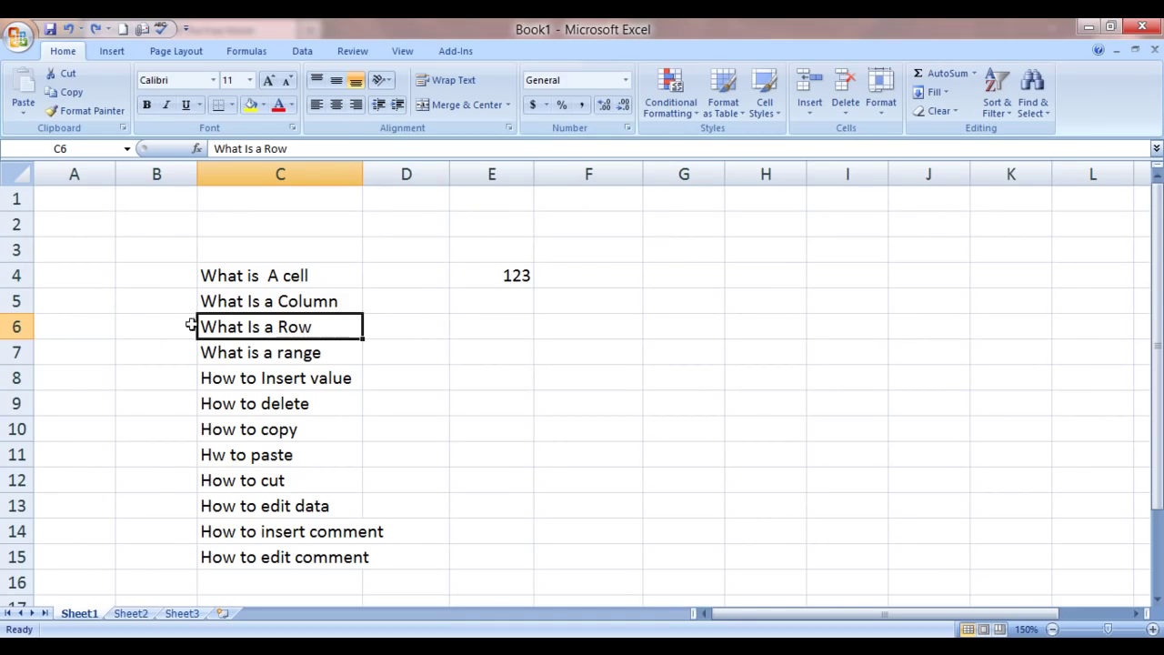
pyautogui.click(716, 341)
pyautogui.click(681, 327)
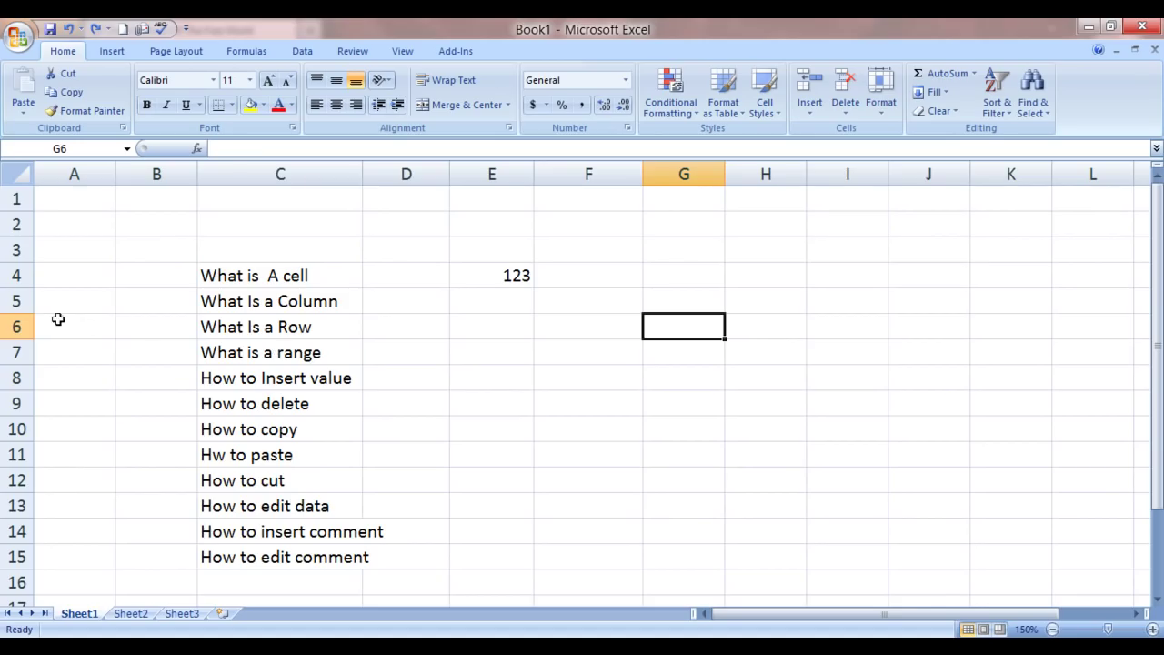
pyautogui.click(19, 328)
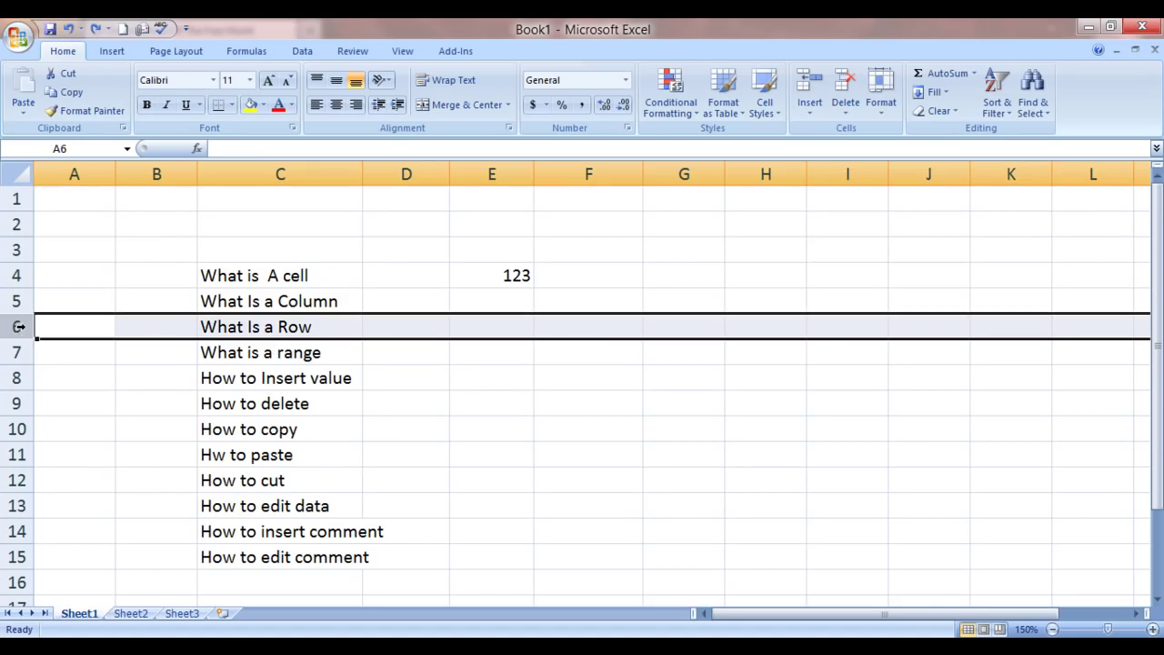
pyautogui.click(18, 353)
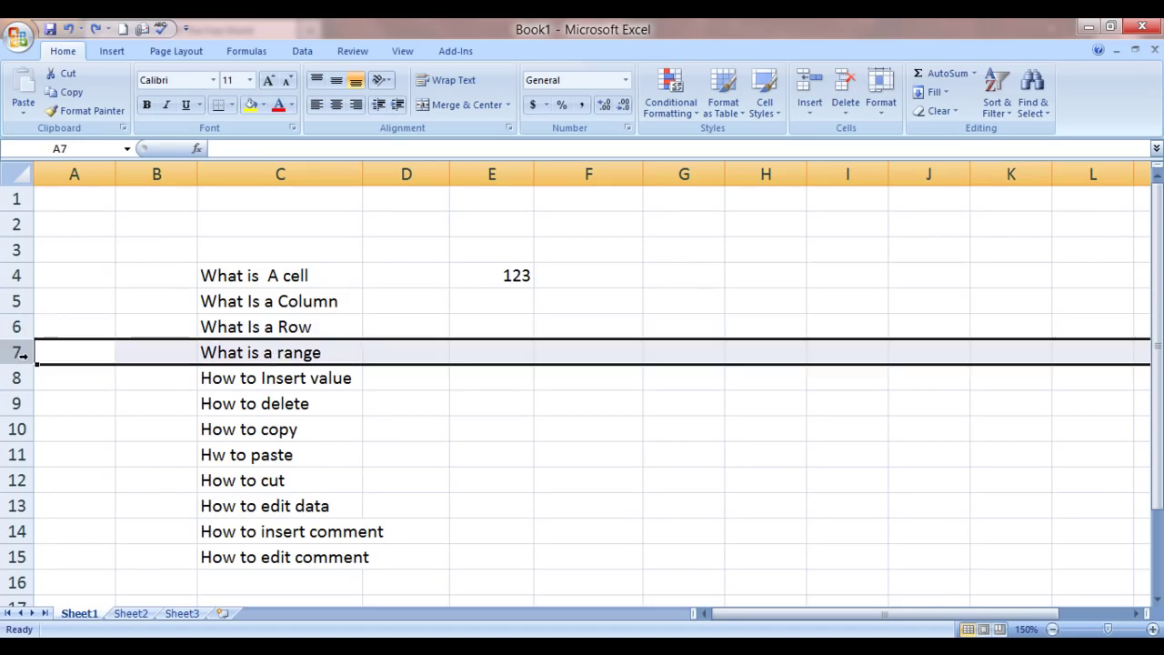
pyautogui.click(20, 373)
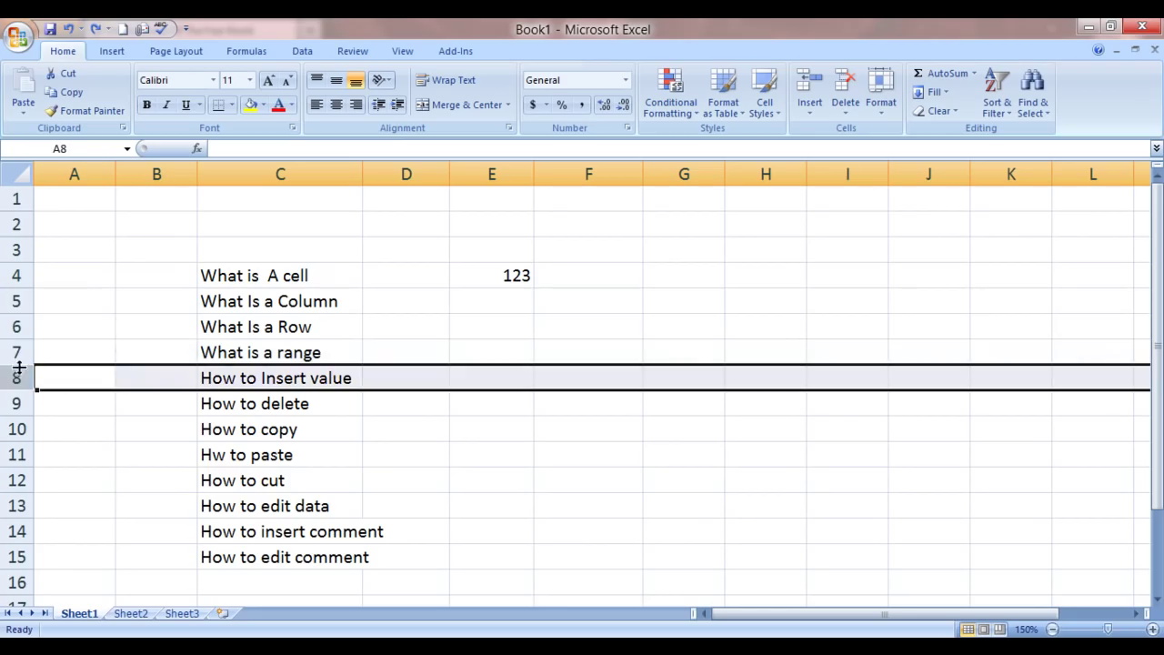
pyautogui.click(17, 302)
pyautogui.hotkey('shift', 'Down')
pyautogui.hotkey('shift', 'Down')
pyautogui.hotkey('shift', 'Down')
pyautogui.hotkey('shift', 'Down')
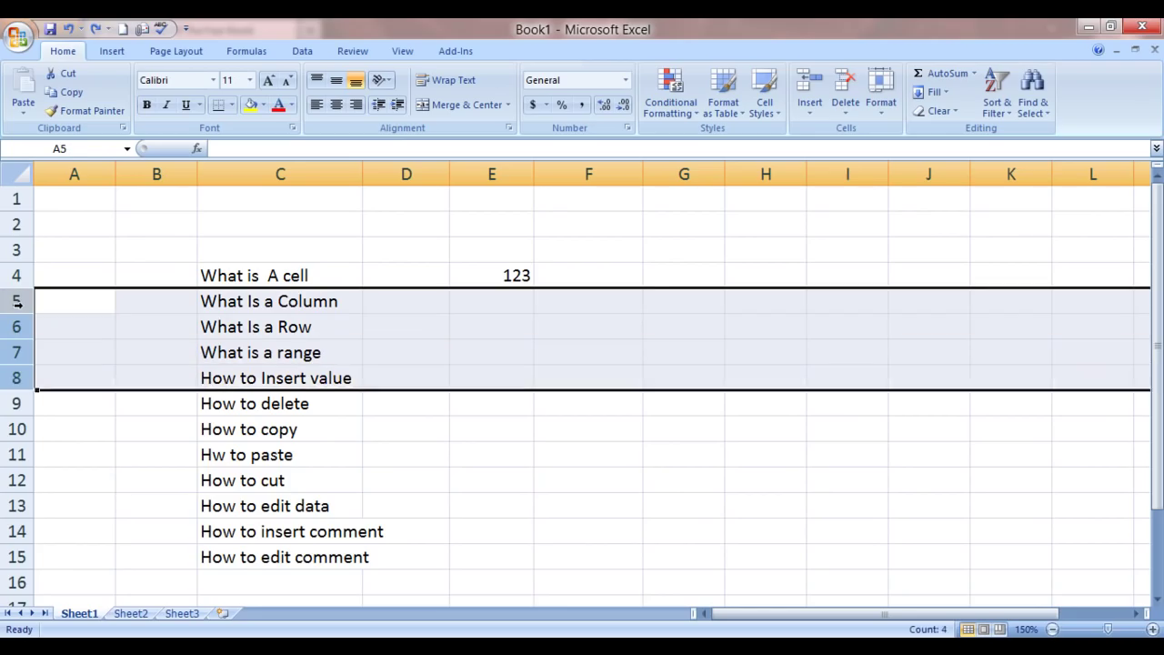
pyautogui.click(18, 302)
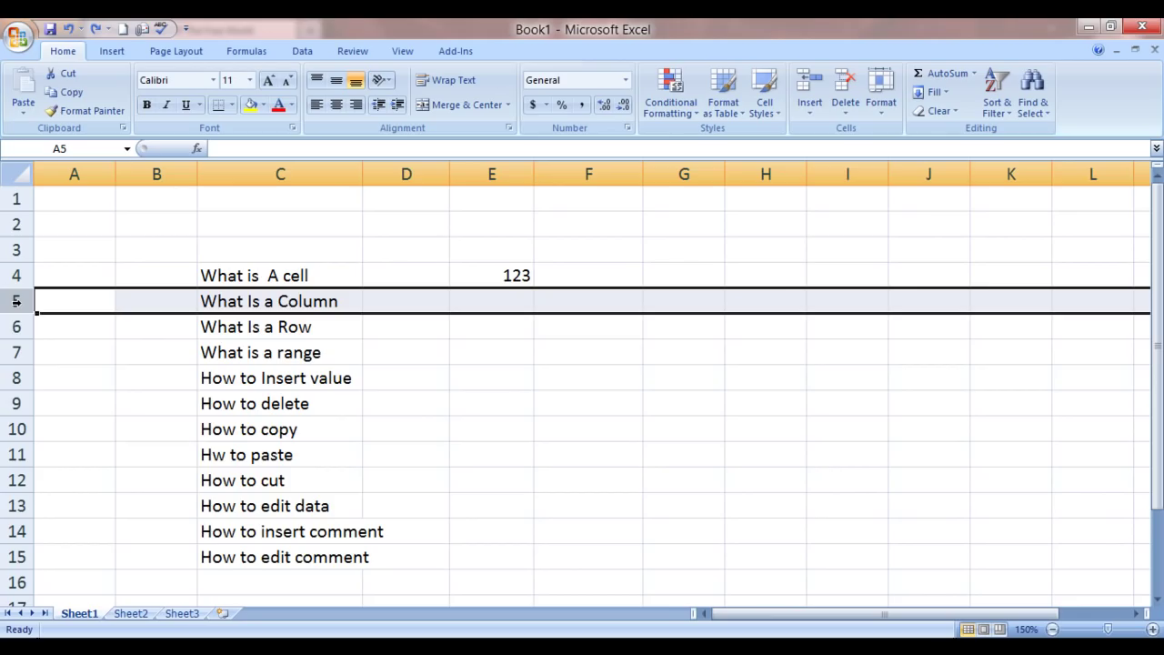
# - Extend and shrink the row selection around row 5, then settle on cell A5
pyautogui.hotkey('shift', 'Down')
pyautogui.hotkey('shift', 'Down')
pyautogui.hotkey('shift', 'Down')
pyautogui.hotkey('shift', 'Down')
pyautogui.hotkey('shift', 'Down')
pyautogui.hotkey('shift', 'Down')
pyautogui.hotkey('shift', 'Down')
pyautogui.hotkey('shift', 'Down')
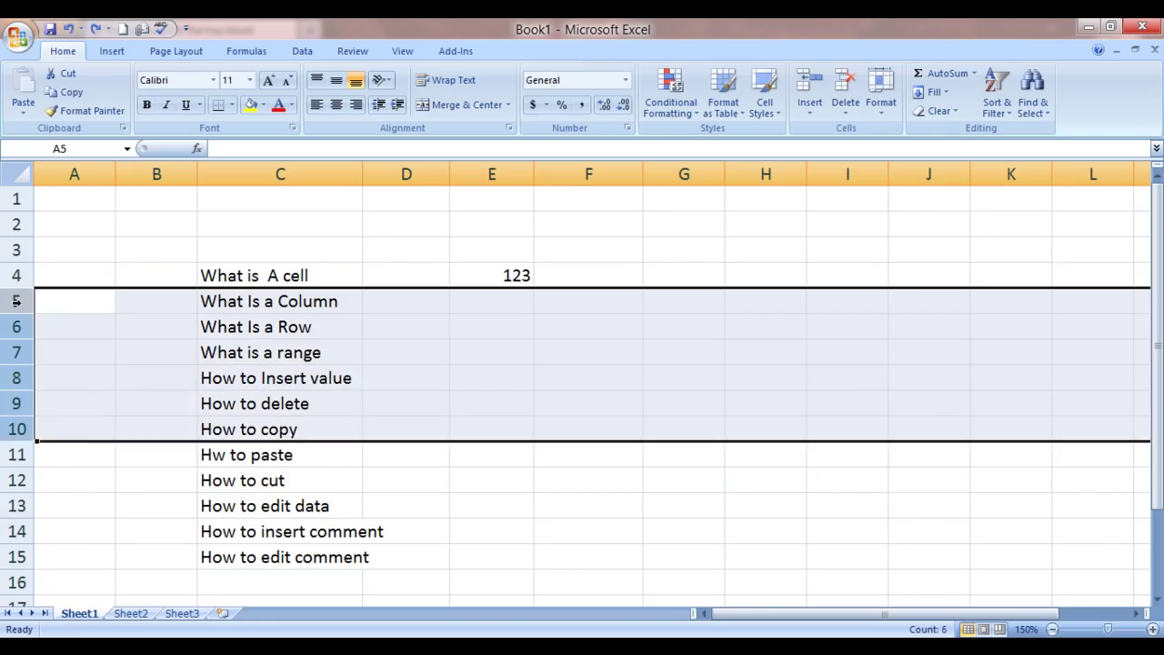
pyautogui.hotkey('shift', 'Up')
pyautogui.hotkey('shift', 'Up')
pyautogui.hotkey('shift', 'Up')
pyautogui.hotkey('shift', 'Up')
pyautogui.hotkey('shift', 'Up')
pyautogui.hotkey('shift', 'Up')
pyautogui.hotkey('shift', 'Up')
pyautogui.hotkey('shift', 'Up')
pyautogui.hotkey('shift', 'Up')
pyautogui.hotkey('shift', 'Up')
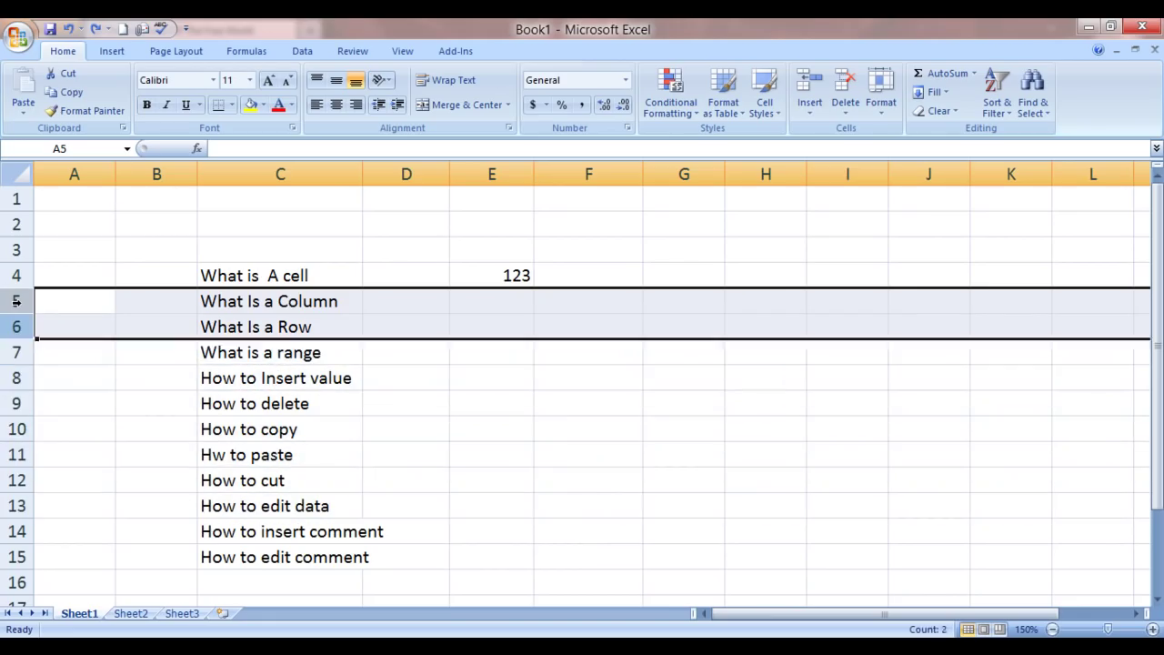
pyautogui.hotkey('shift', 'Down')
pyautogui.hotkey('shift', 'Down')
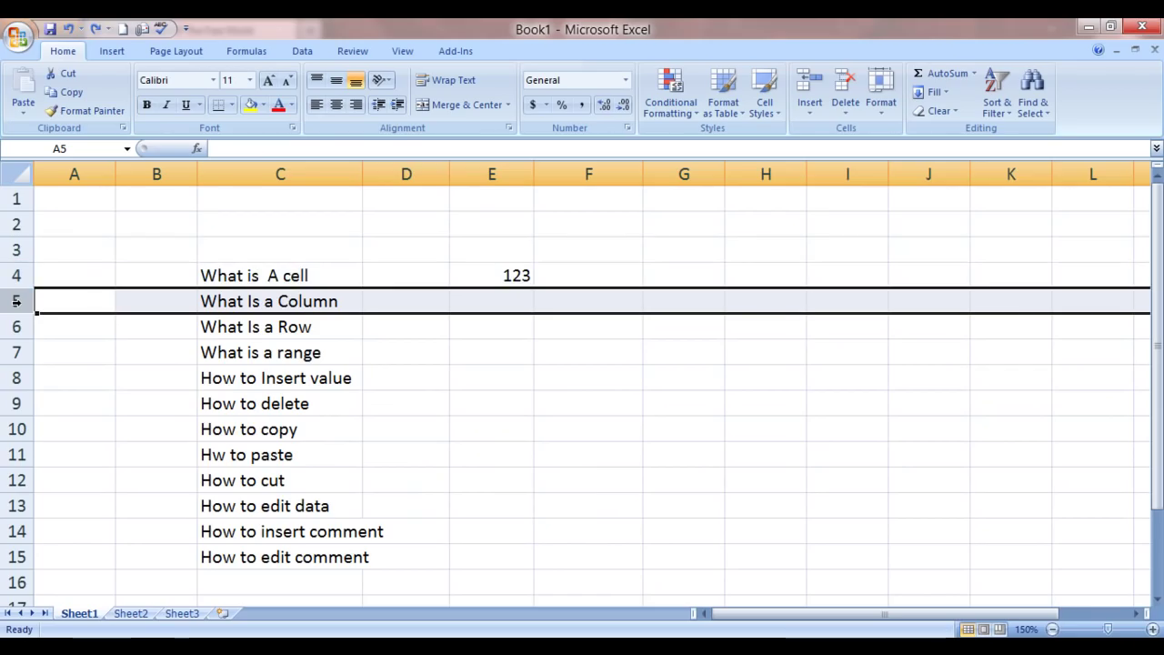
pyautogui.press('Right')
pyautogui.press('Left')
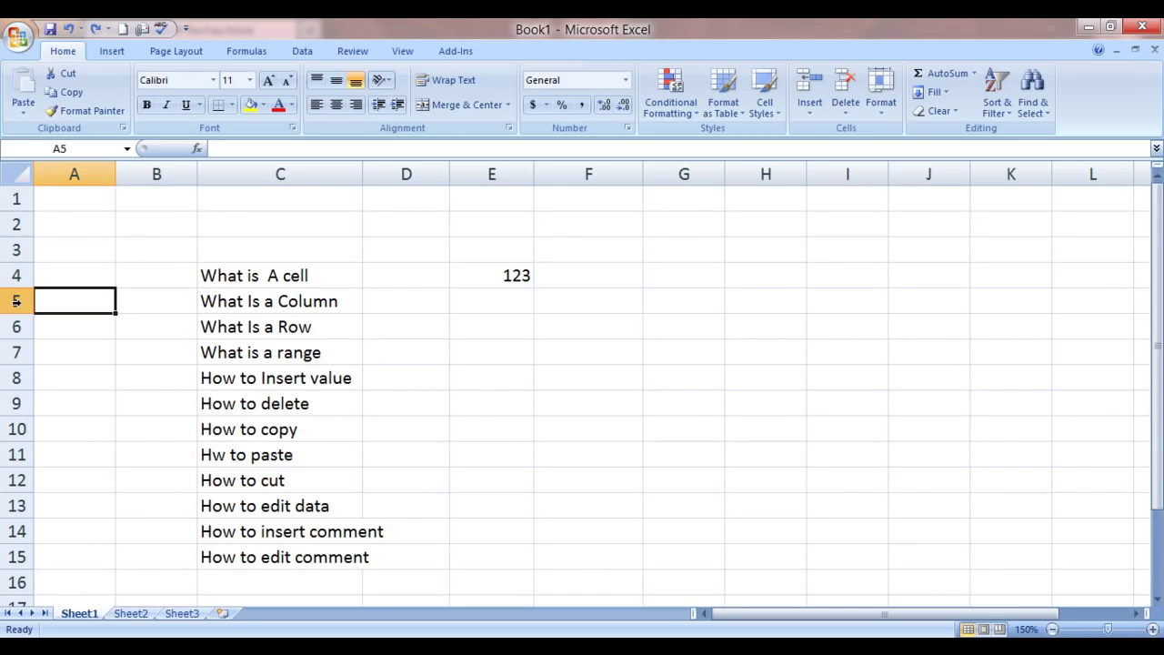
# - Select the whole of column A, then the whole of row 5
pyautogui.hotkey('ctrl', 'space')
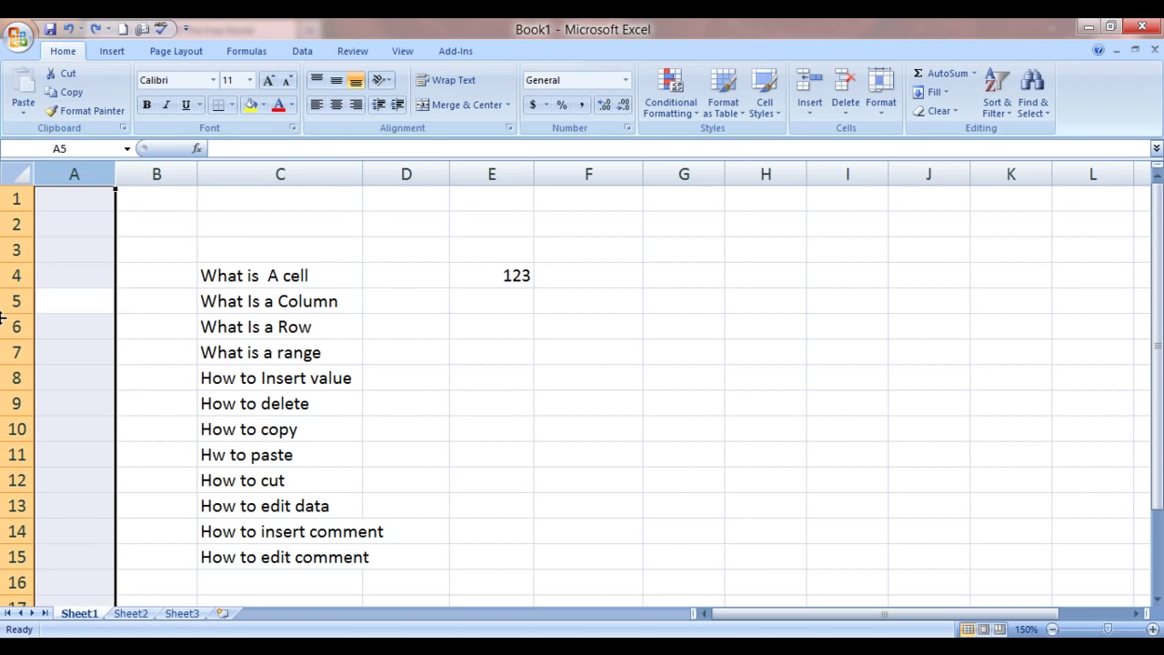
pyautogui.press('Right')
pyautogui.press('Left')
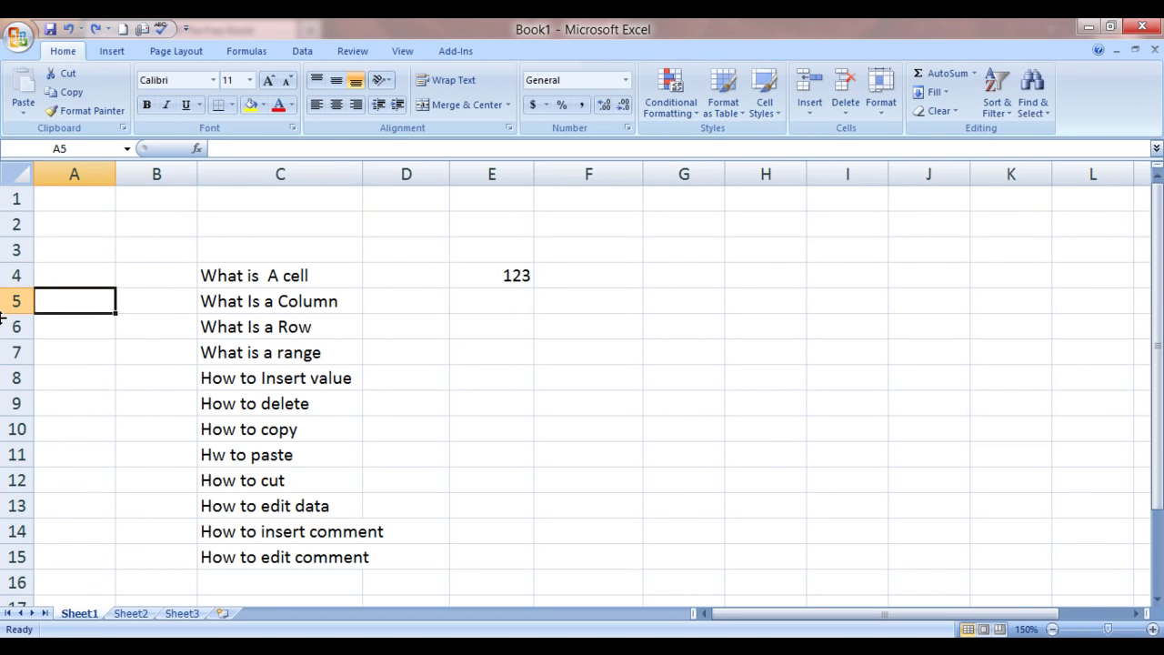
pyautogui.hotkey('shift', 'space')
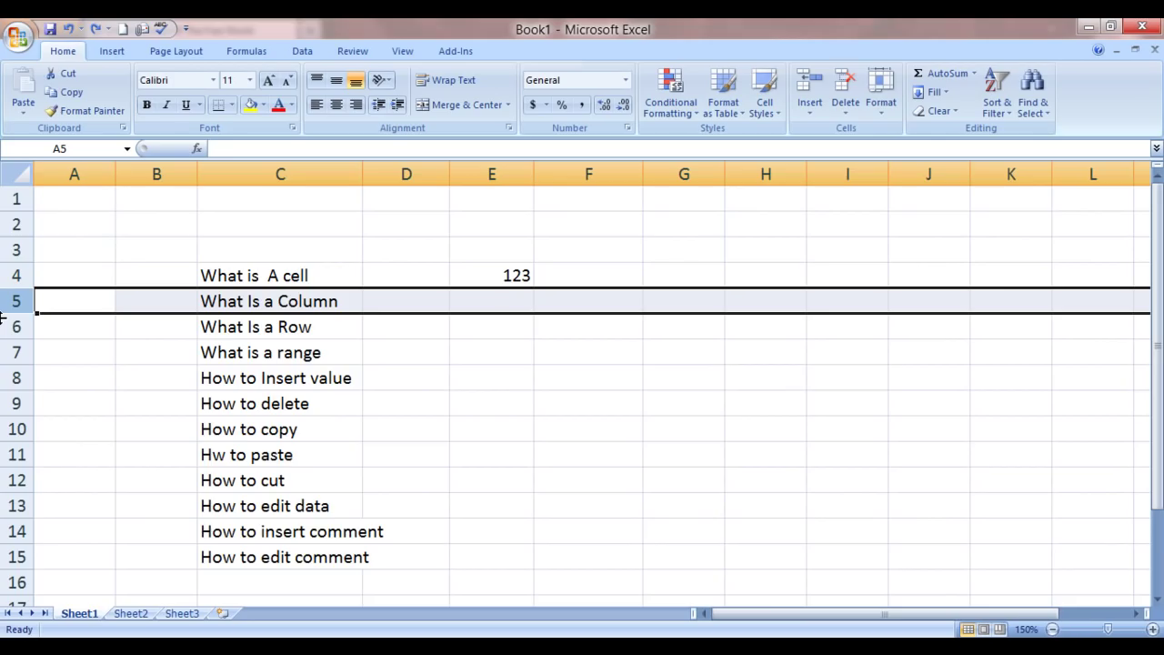
# - Move to the What Is a Row cell C6 and select all of row 6
pyautogui.press('Down')
pyautogui.press('Down')
pyautogui.press('Down')
pyautogui.press('Up')
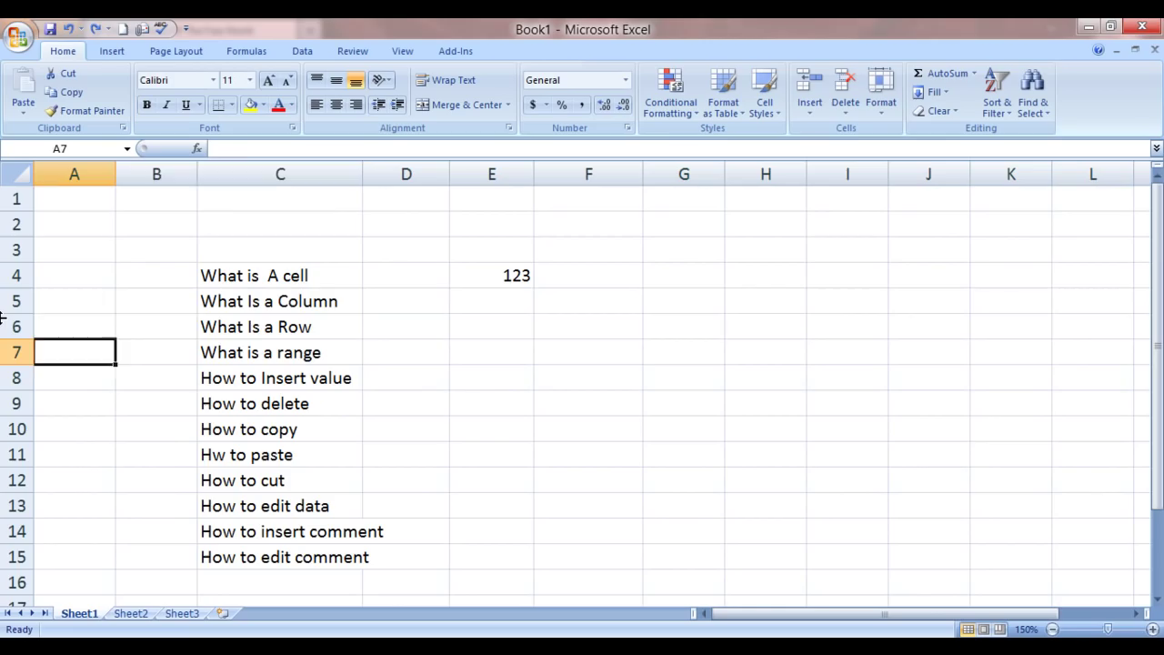
pyautogui.press('Up')
pyautogui.press('Right')
pyautogui.press('Right')
pyautogui.press('Left')
pyautogui.press('Right')
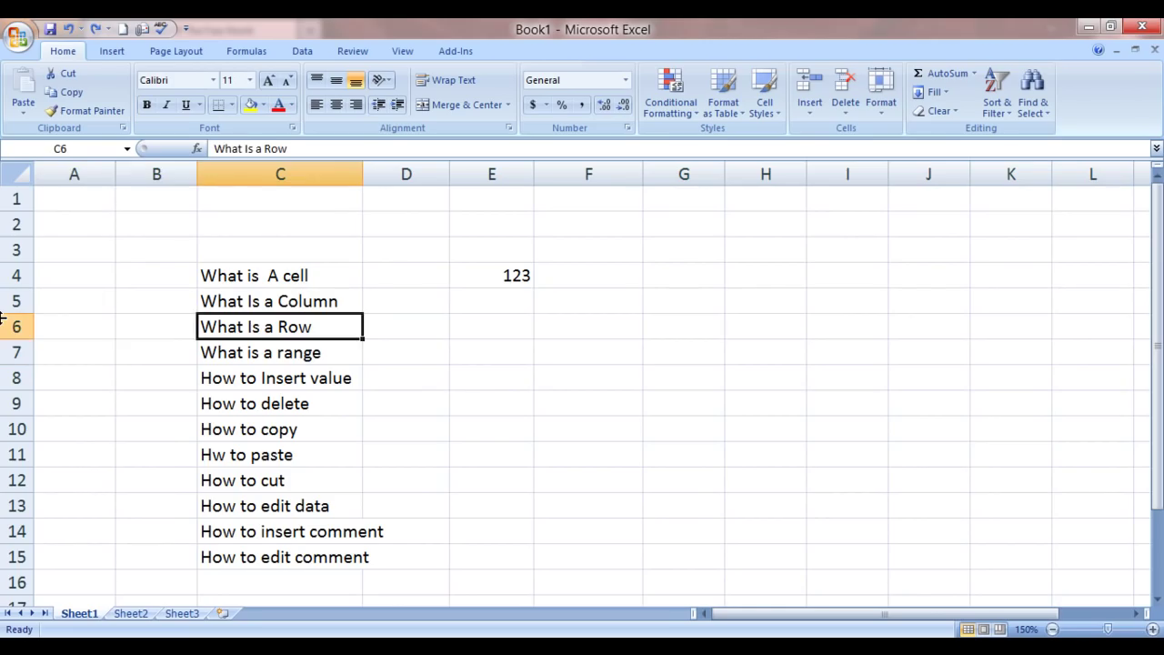
pyautogui.hotkey('shift', 'space')
pyautogui.hotkey('shift', 'F10')
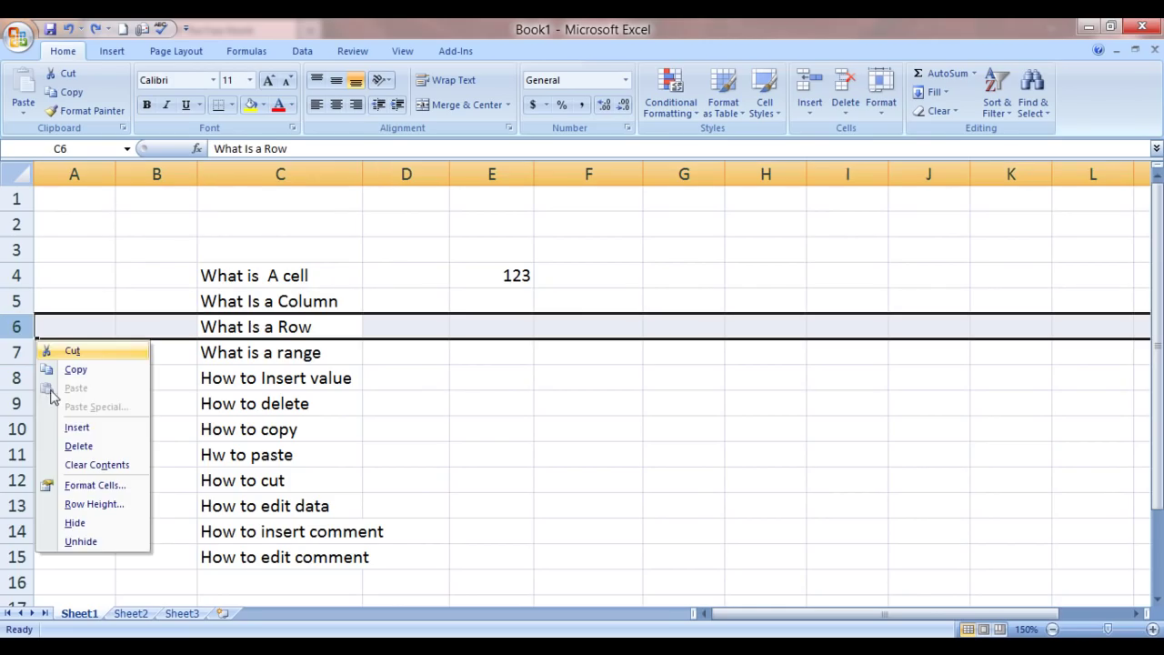
pyautogui.click(77, 427)
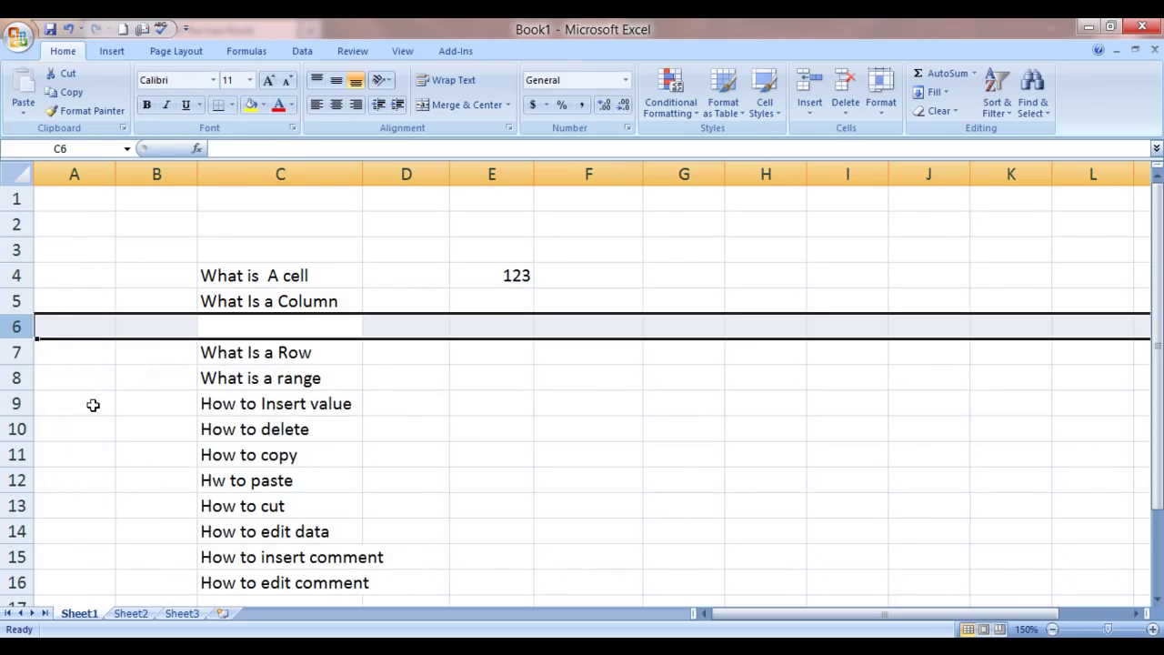
pyautogui.rightClick(172, 339)
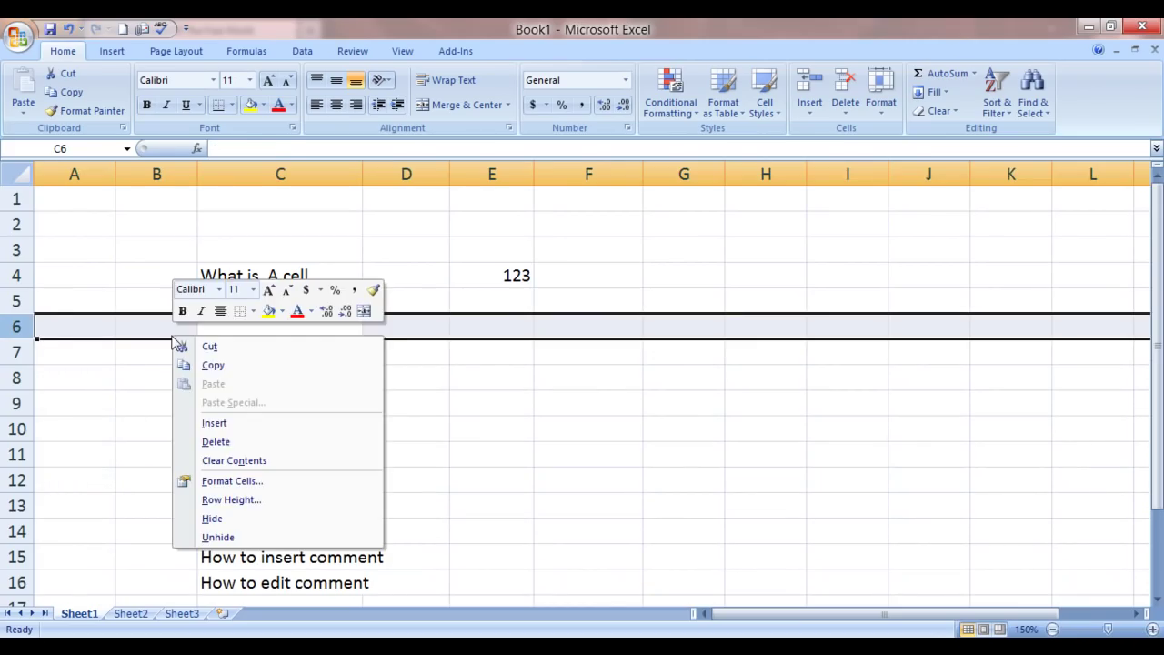
pyautogui.click(219, 424)
pyautogui.click(400, 402)
pyautogui.press('Left')
pyautogui.press('Up')
pyautogui.press('Up')
pyautogui.press('Up')
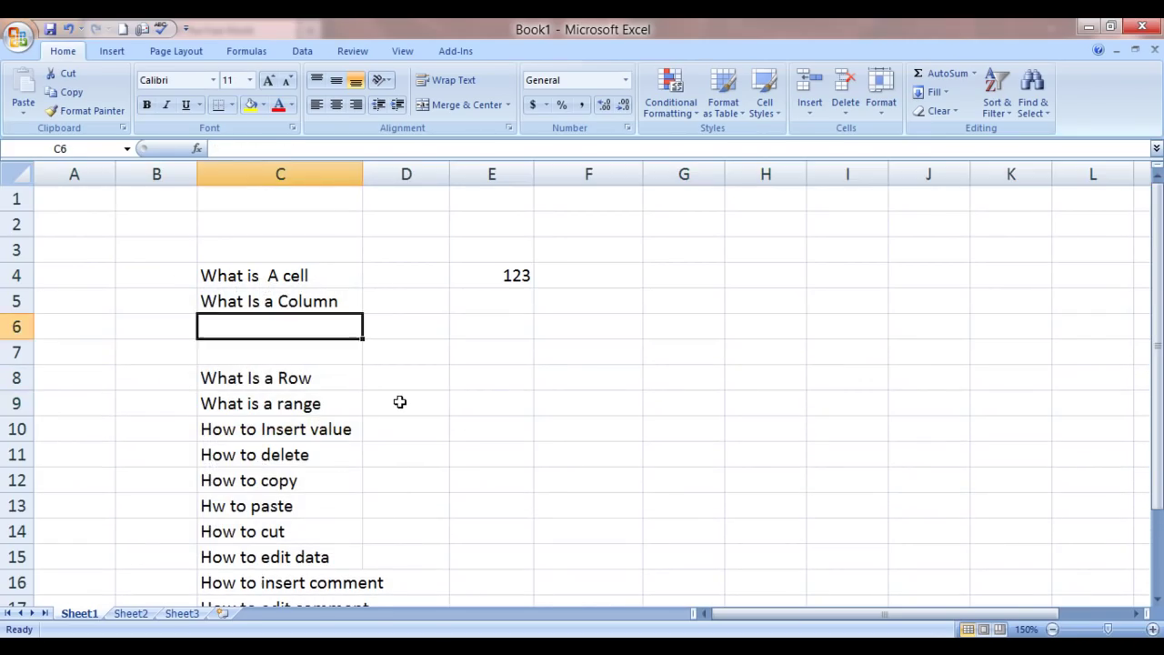
pyautogui.hotkey('shift', 'space')
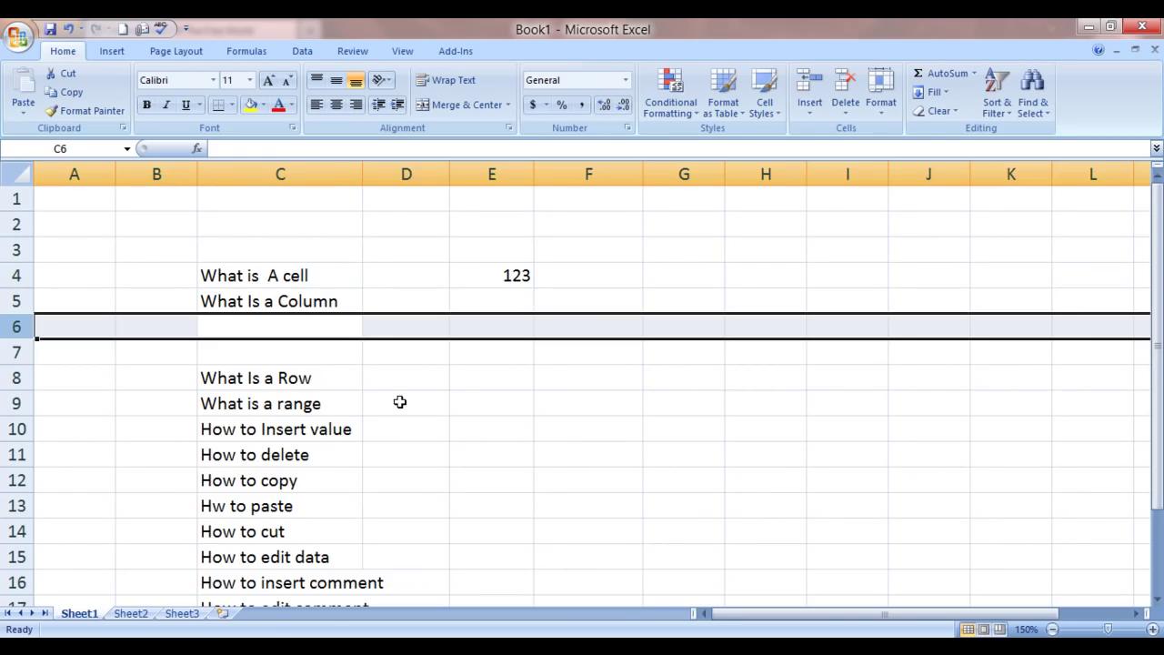
pyautogui.hotkey('ctrl', 'shift', '+')
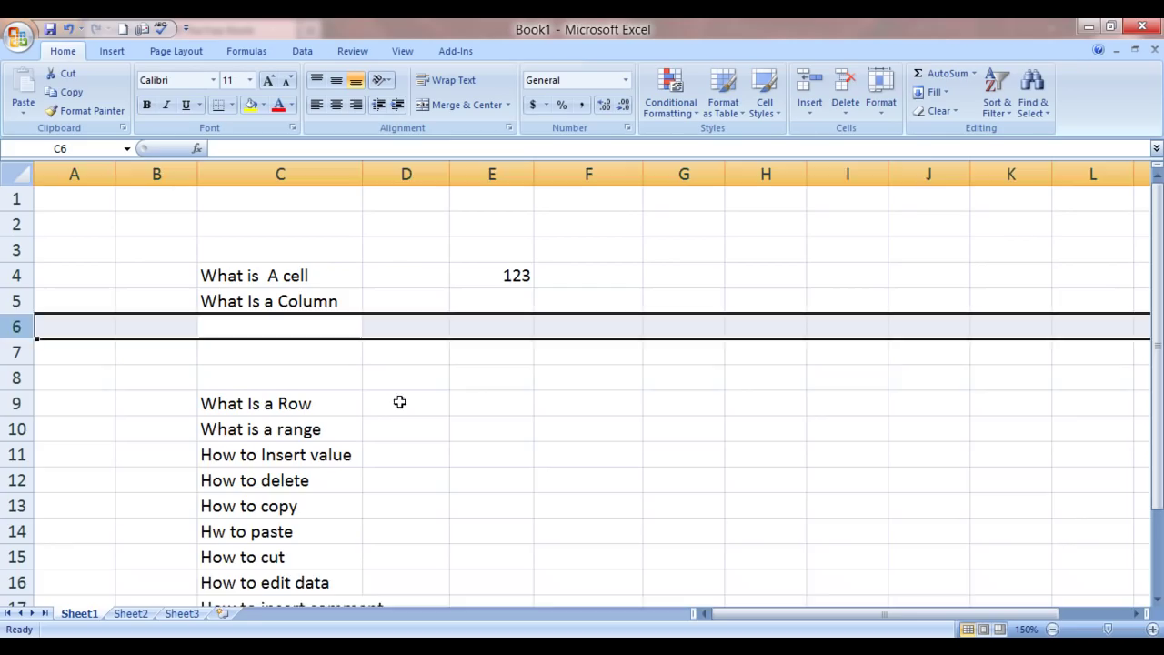
pyautogui.hotkey('ctrl', 'shift', '+')
pyautogui.hotkey('ctrl', 'z')
pyautogui.hotkey('ctrl', 'z')
pyautogui.hotkey('shift', 'F10')
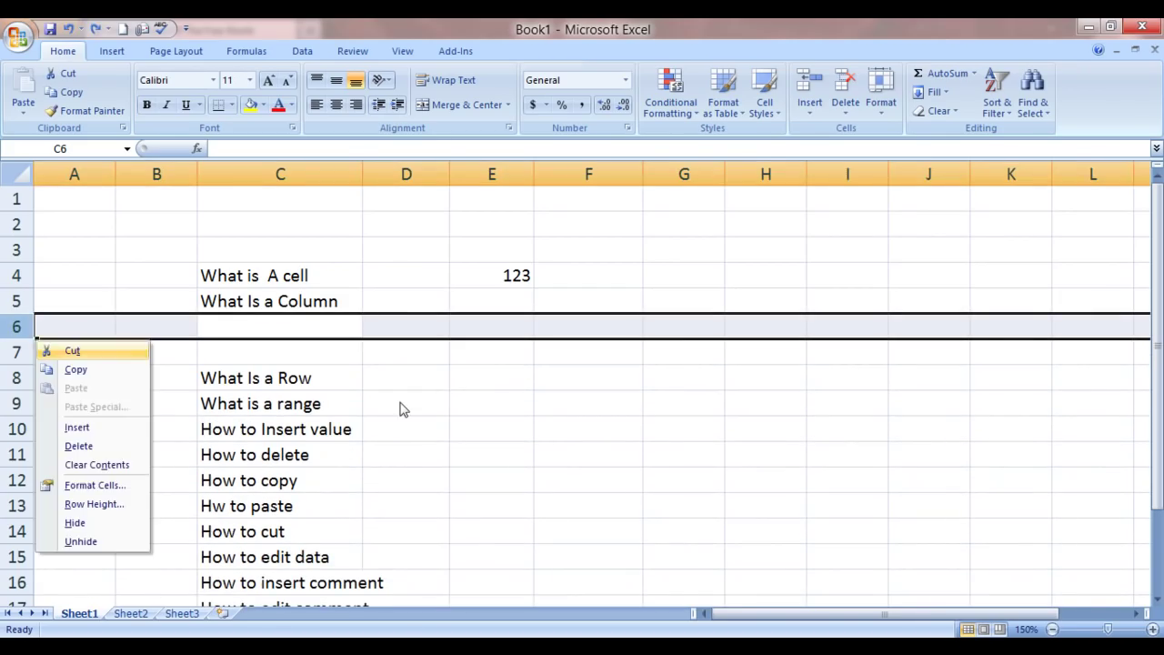
pyautogui.click(85, 443)
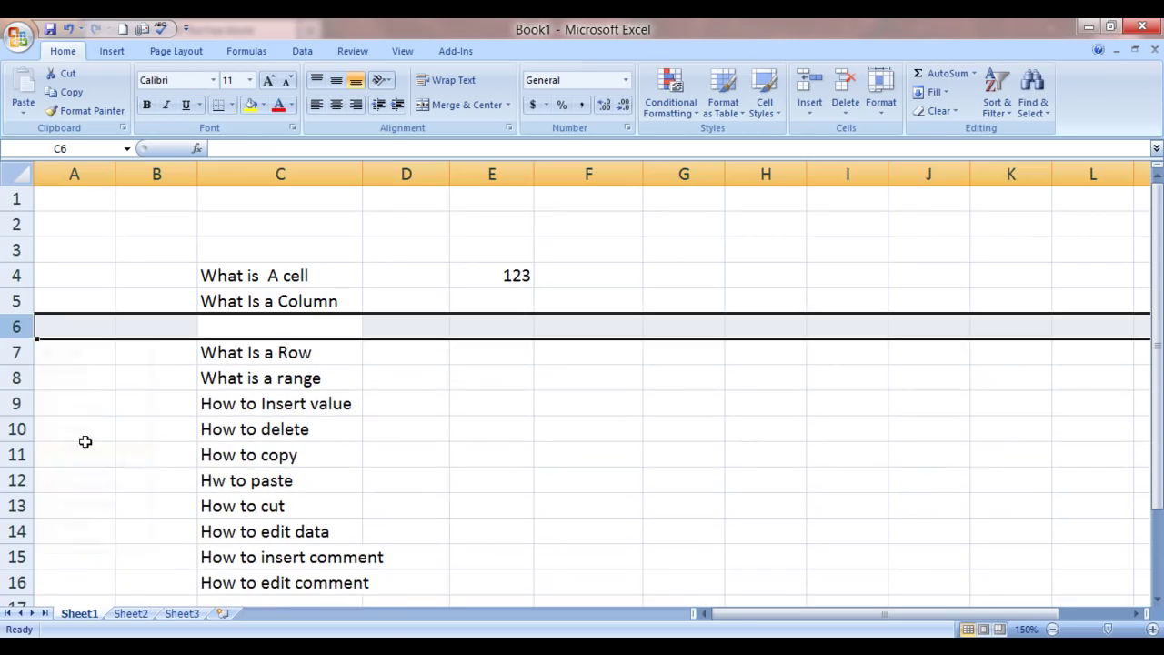
pyautogui.hotkey('ctrl', '-')
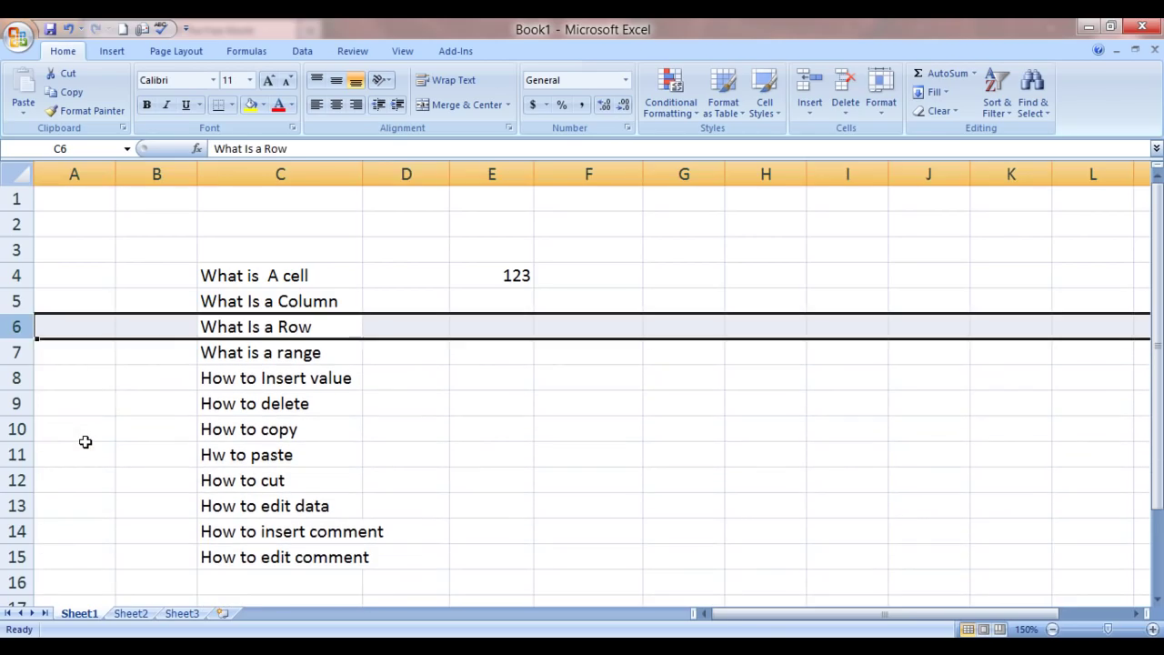
pyautogui.press('Down')
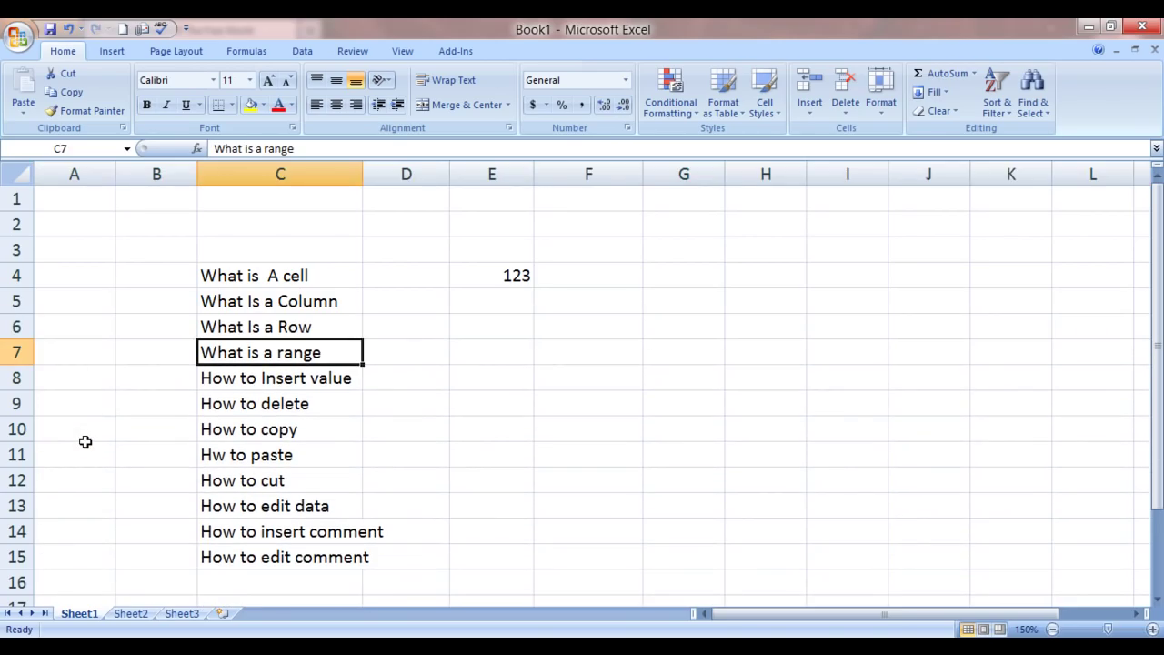
# - Select C4:C15, from the first topic down to the twelfth
pyautogui.press('Up')
pyautogui.press('Up')
pyautogui.press('Up')
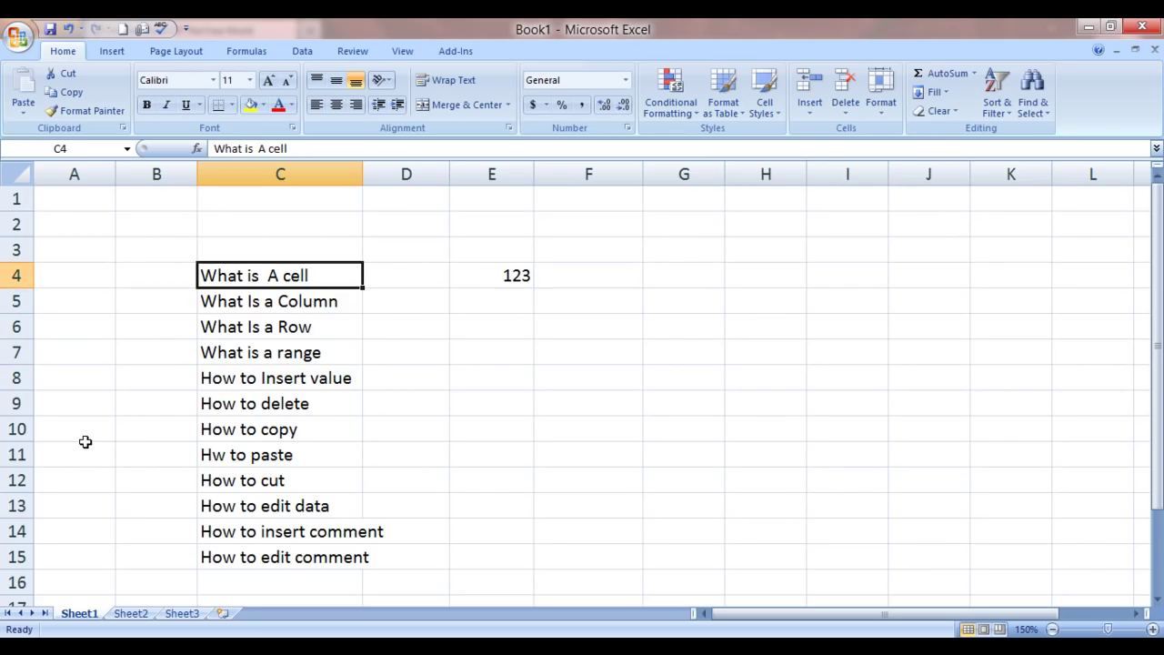
pyautogui.hotkey('shift', 'Down')
pyautogui.hotkey('shift', 'Down')
pyautogui.hotkey('shift', 'Down')
pyautogui.hotkey('shift', 'Down')
pyautogui.hotkey('shift', 'Down')
pyautogui.hotkey('shift', 'Down')
pyautogui.hotkey('shift', 'Down')
pyautogui.hotkey('shift', 'Down')
pyautogui.hotkey('shift', 'Down')
pyautogui.hotkey('shift', 'Down')
pyautogui.hotkey('shift', 'Down')
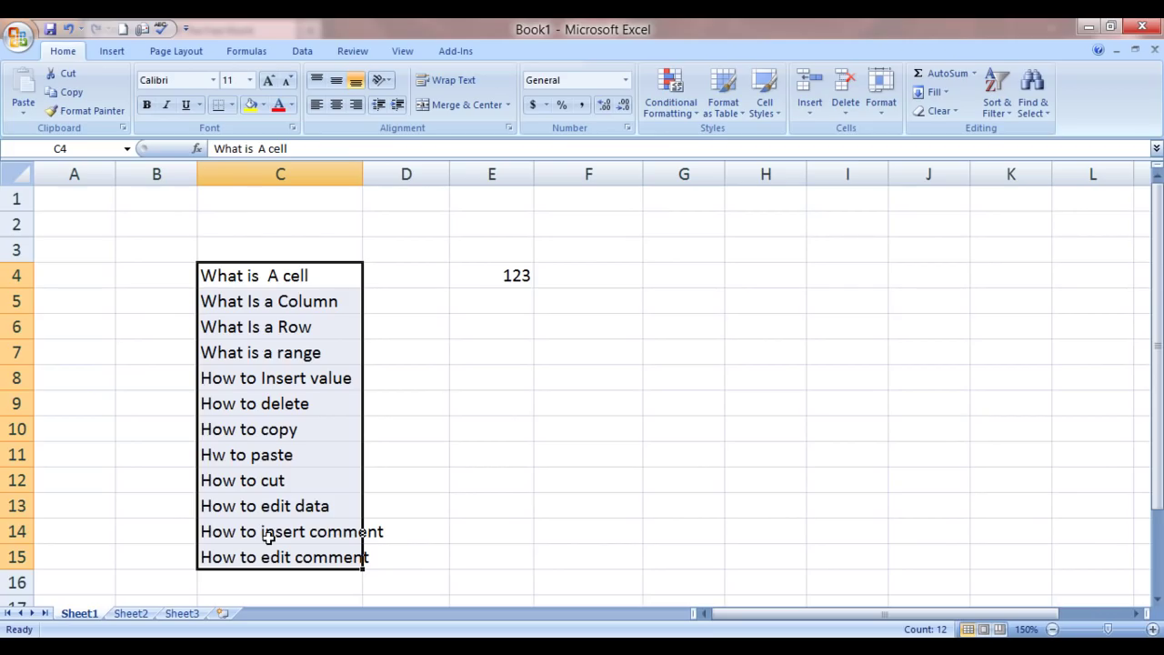
# - Enter 1234 into the empty cell E6
pyautogui.press('Down')
pyautogui.press('Down')
pyautogui.press('Down')
pyautogui.press('Down')
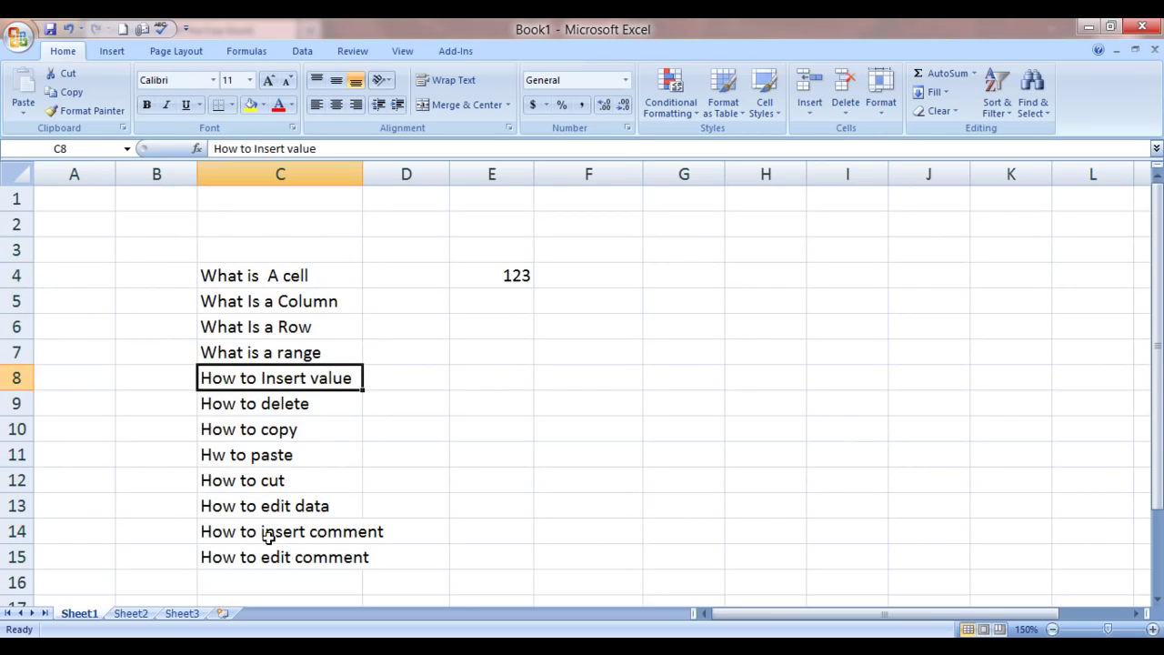
pyautogui.press('Right')
pyautogui.press('Right')
pyautogui.press('Up')
pyautogui.press('Up')
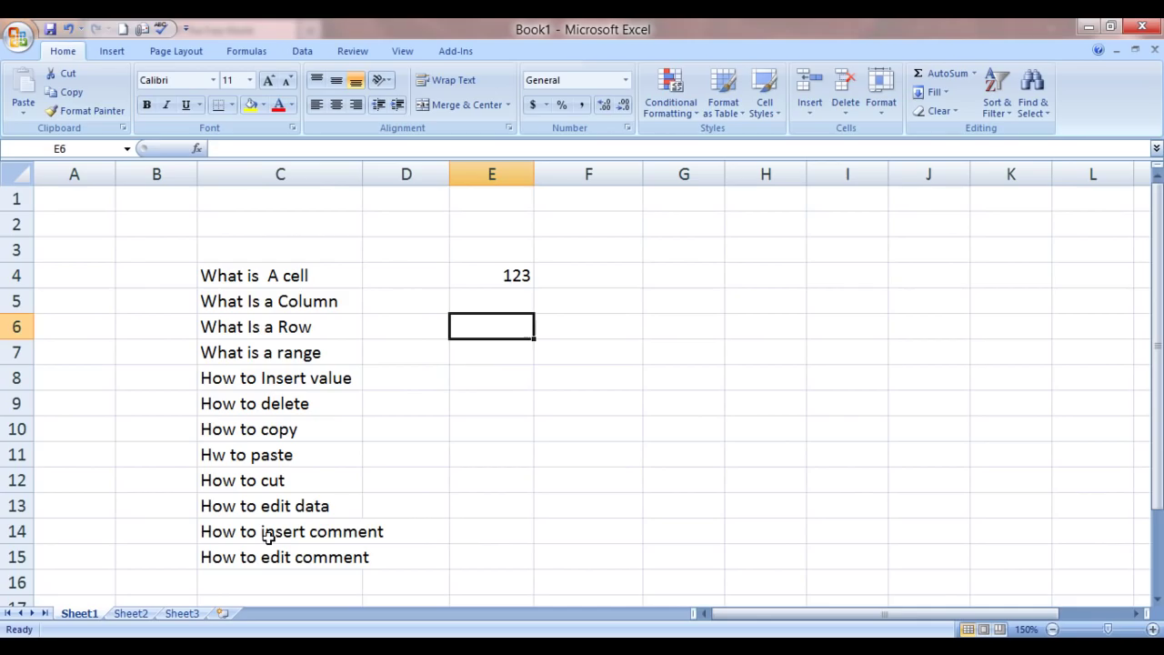
pyautogui.write('1234')
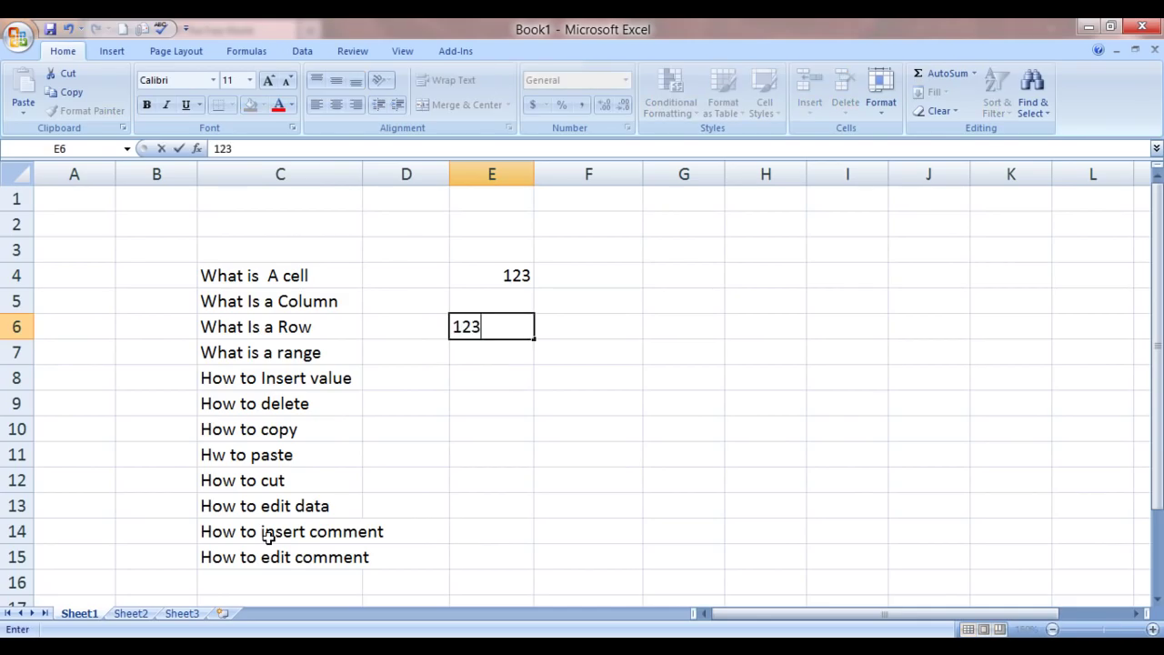
pyautogui.press('Right')
pyautogui.press('Left')
# - Overwrite E6 with qwer and enter #$% into E7
pyautogui.write('qwer')
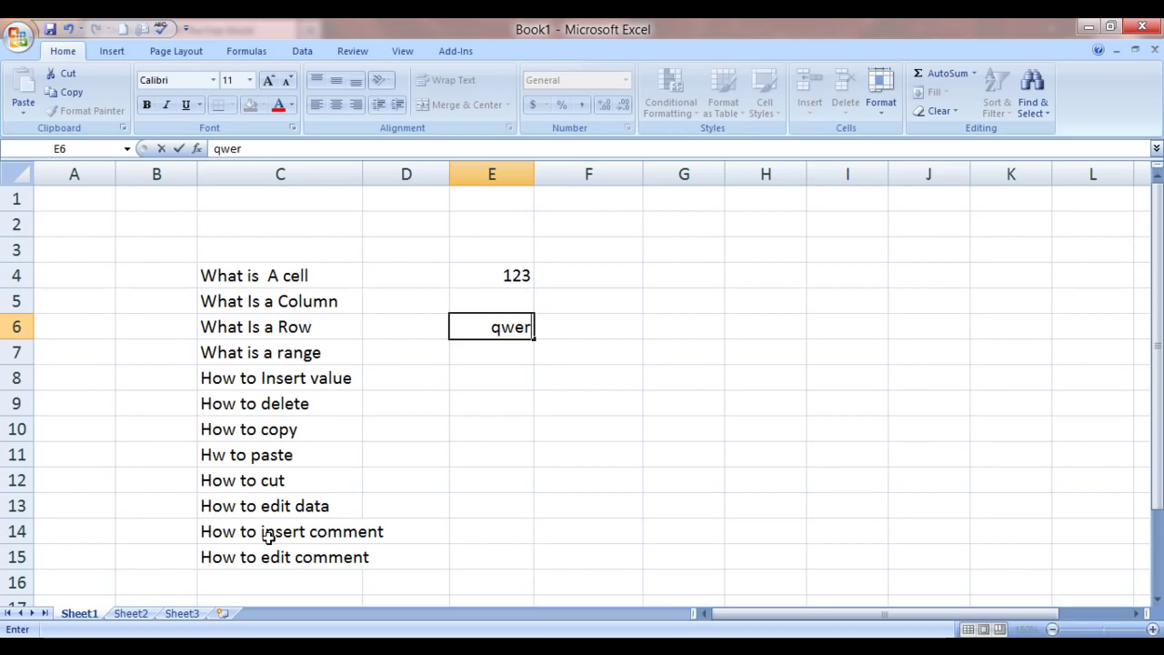
pyautogui.press('Return')
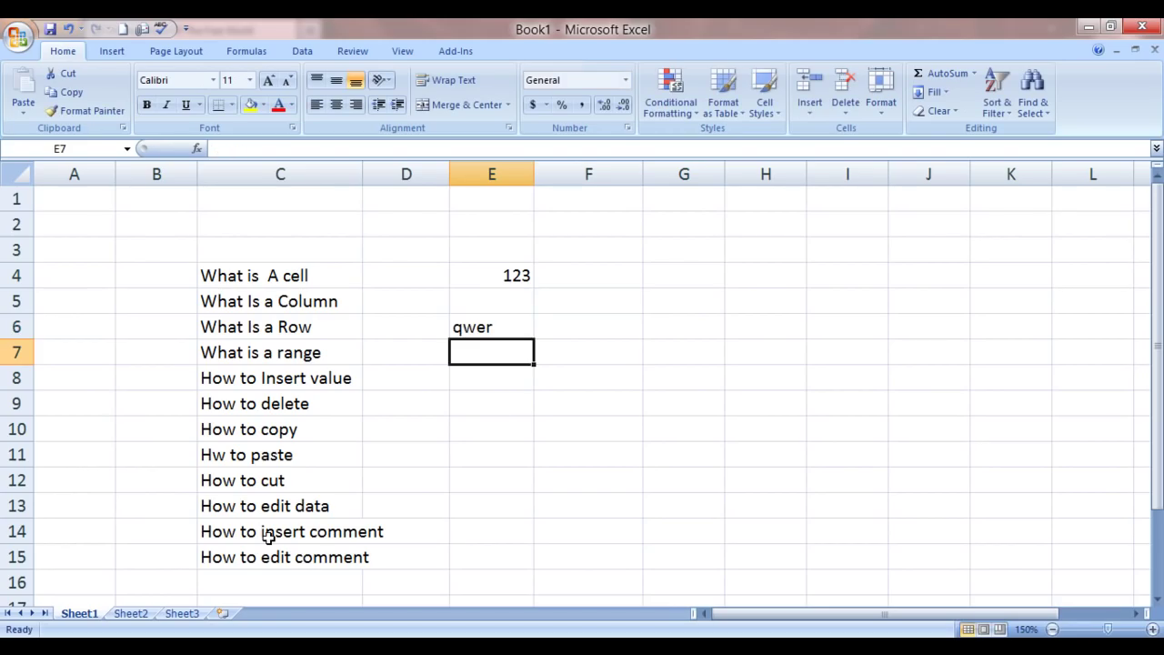
pyautogui.write('#$%')
pyautogui.press('Right')
pyautogui.press('Left')
# - Move between E7 and E8, then over to the topic in C8
pyautogui.press('Down')
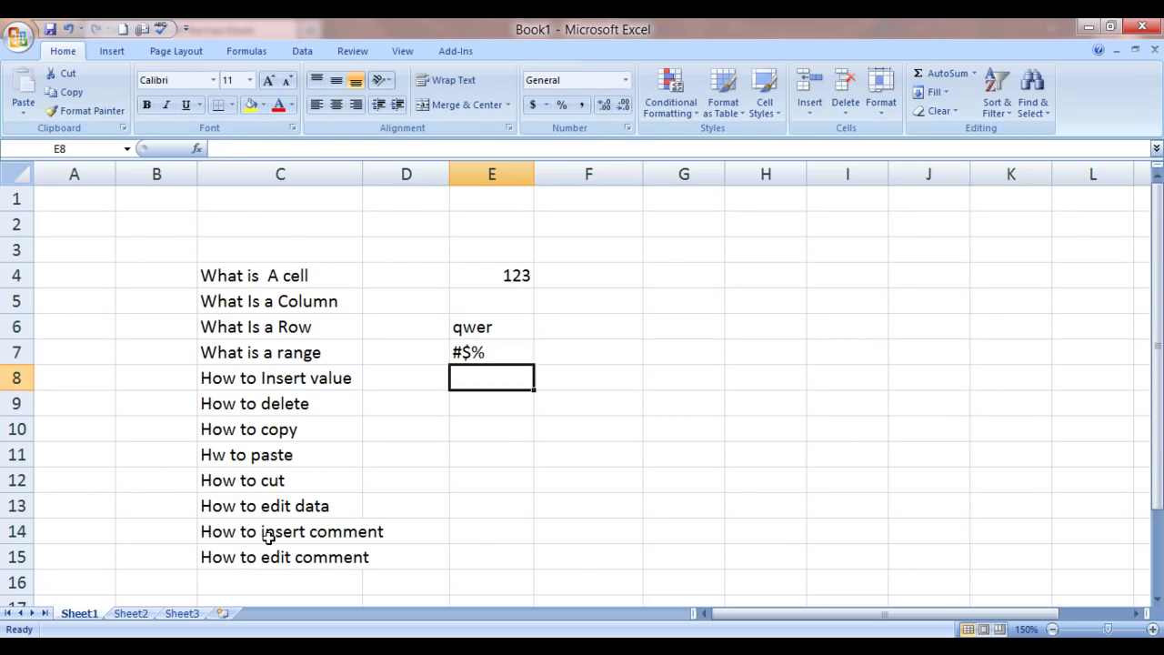
pyautogui.press('Up')
pyautogui.press('Down')
pyautogui.press('Up')
pyautogui.press('Down')
pyautogui.press('Left')
pyautogui.press('Left')
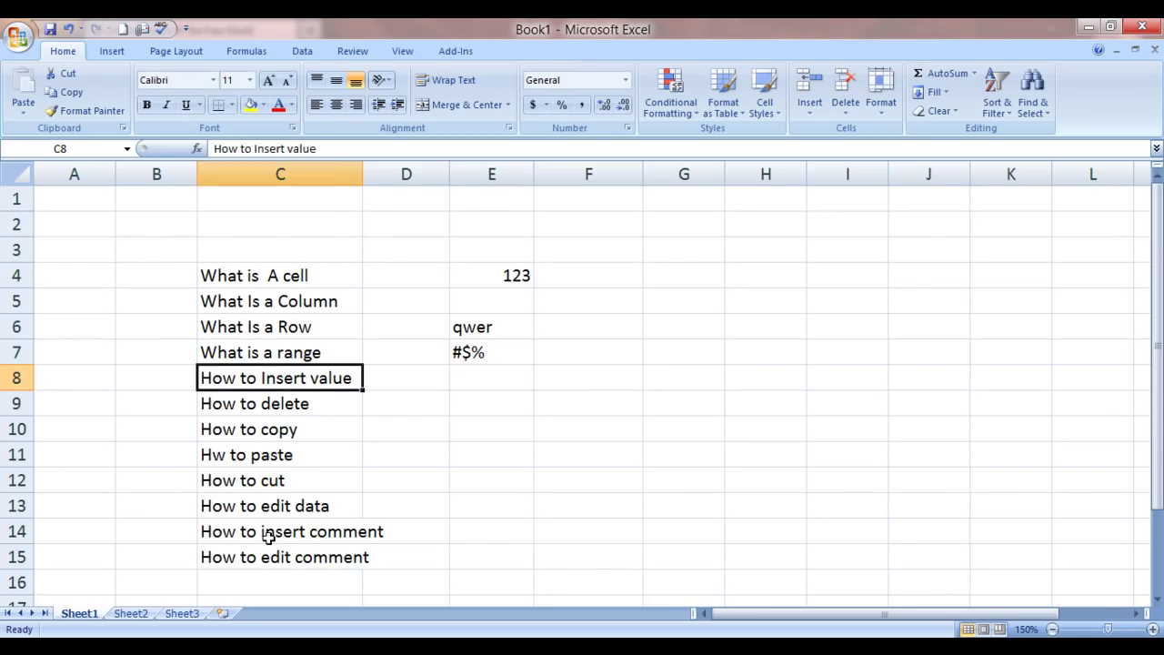
pyautogui.press('Right')
pyautogui.press('Left')
# - Fill F6:F9 with 1, 2, 3 and 4, correcting a mistyped 23
pyautogui.press('Right')
pyautogui.press('Right')
pyautogui.press('Right')
pyautogui.press('Up')
pyautogui.press('Up')
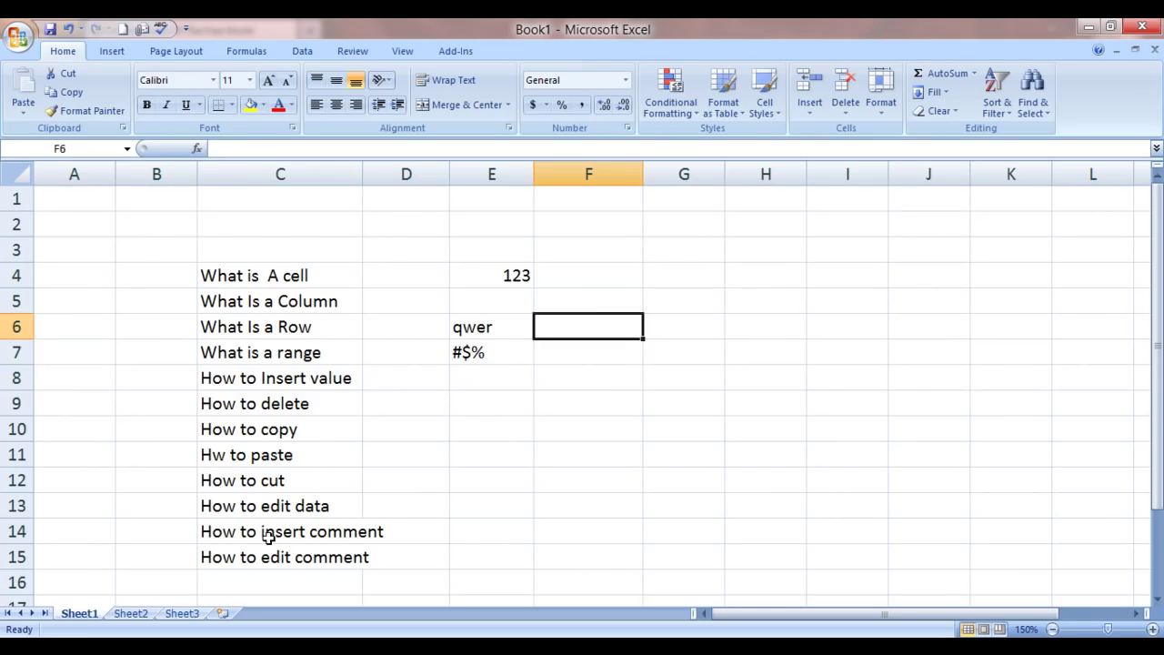
pyautogui.write('1')
pyautogui.press('Return')
pyautogui.write('23')
pyautogui.press('Return')
pyautogui.press('Up')
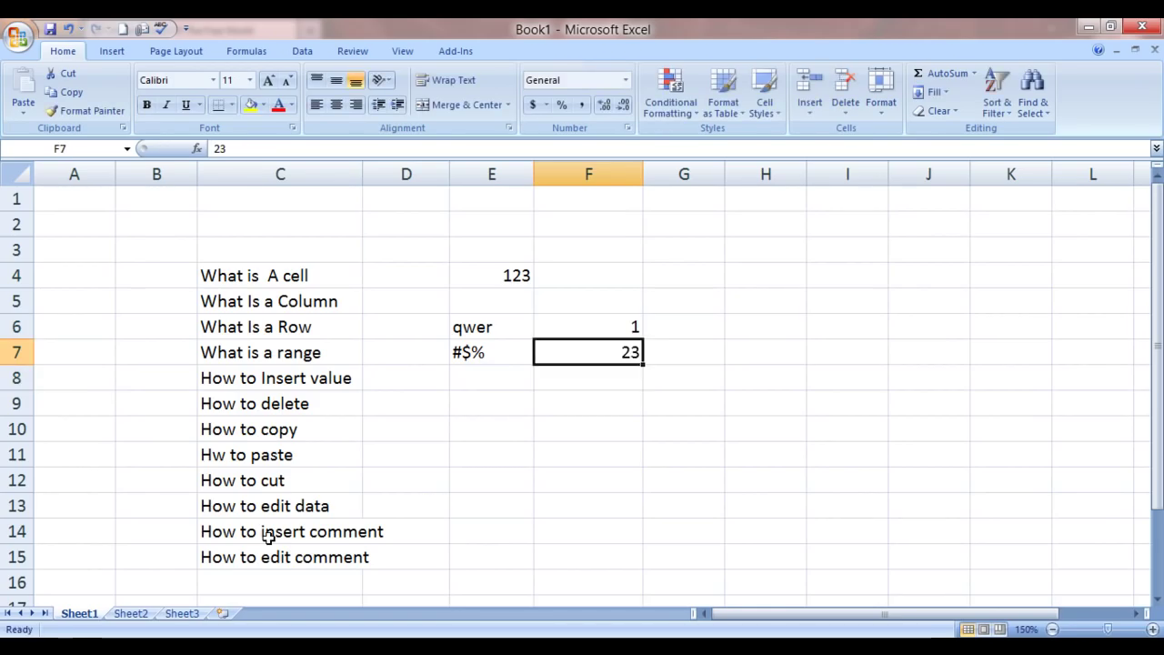
pyautogui.write('2')
pyautogui.press('Return')
pyautogui.write('3')
pyautogui.press('Return')
pyautogui.write('4')
pyautogui.press('Return')
# - Enter 1 in G6, fixing the typo 12 and cancelling a stray entry
pyautogui.press('Right')
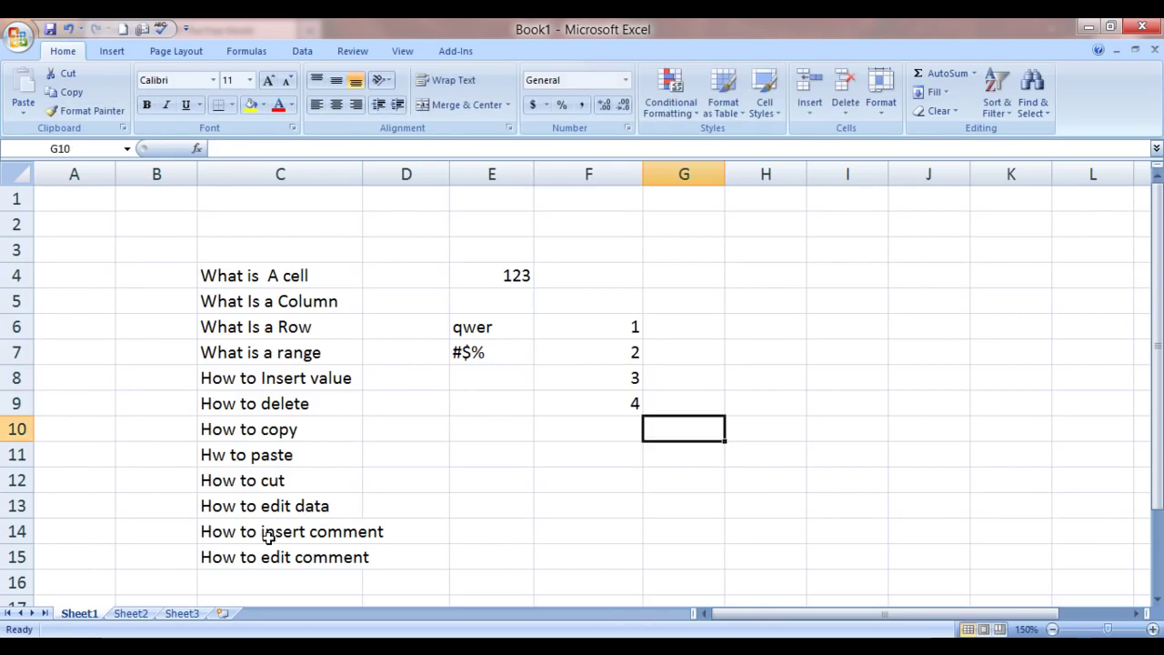
pyautogui.press('Up')
pyautogui.press('Up')
pyautogui.press('Up')
pyautogui.press('Up')
pyautogui.write('12')
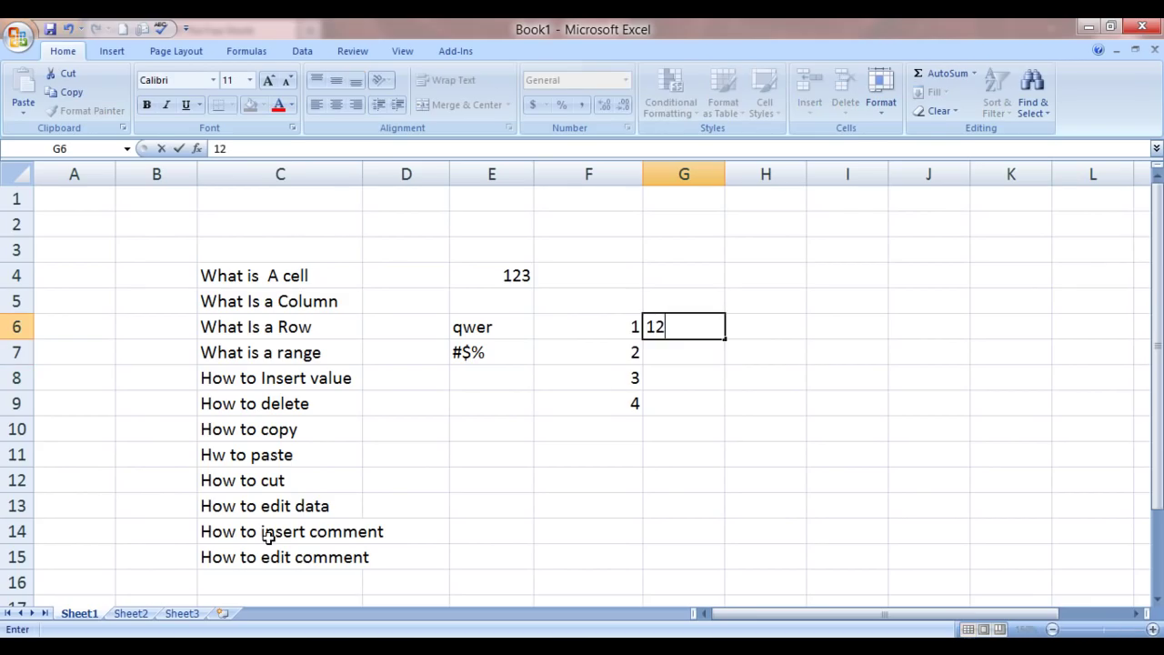
pyautogui.press('BackSpace')
pyautogui.press('Return')
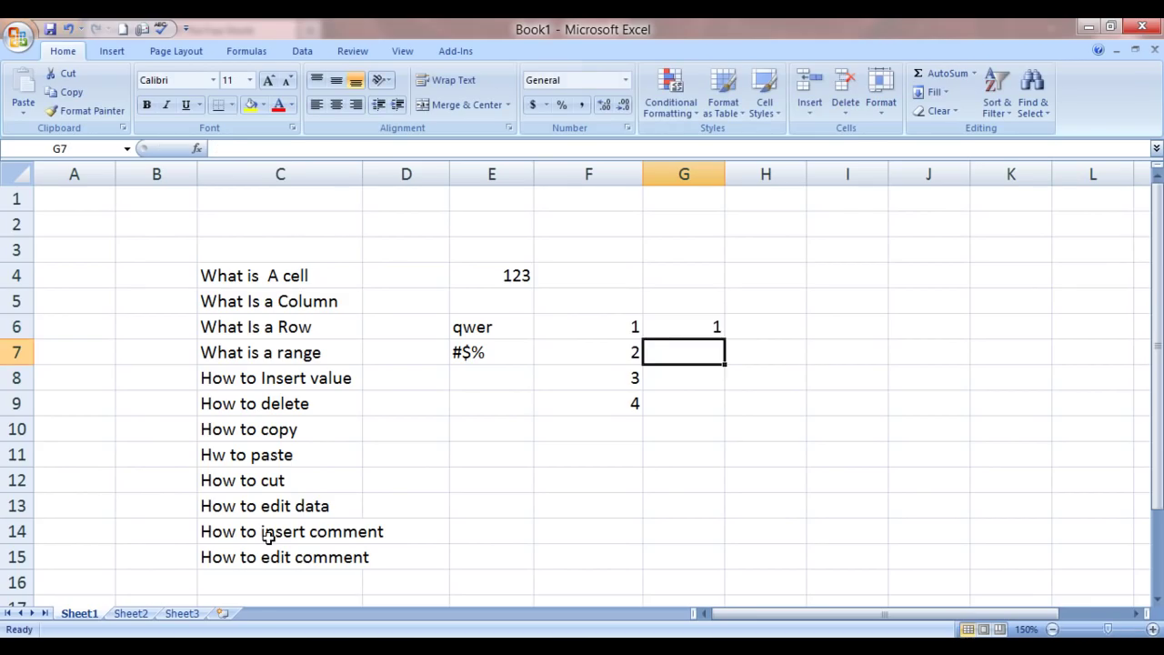
pyautogui.press('Up')
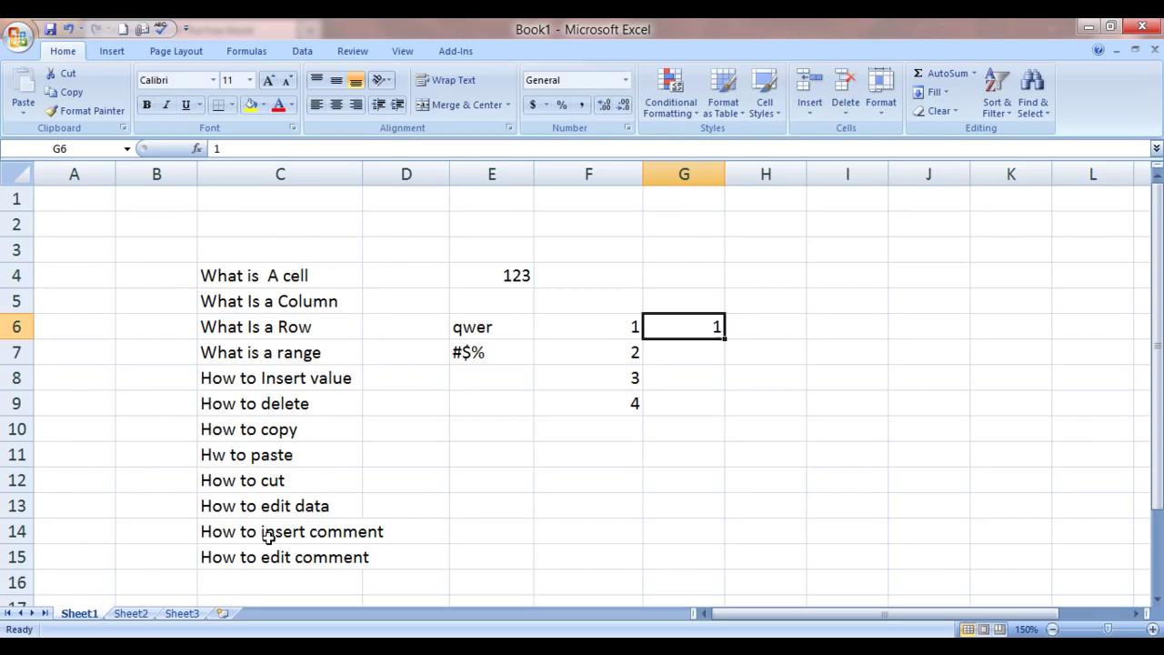
pyautogui.write('2')
pyautogui.press('Escape')
# - Enter 2, 3 and 4 into G7, G8 and G9
pyautogui.press('Down')
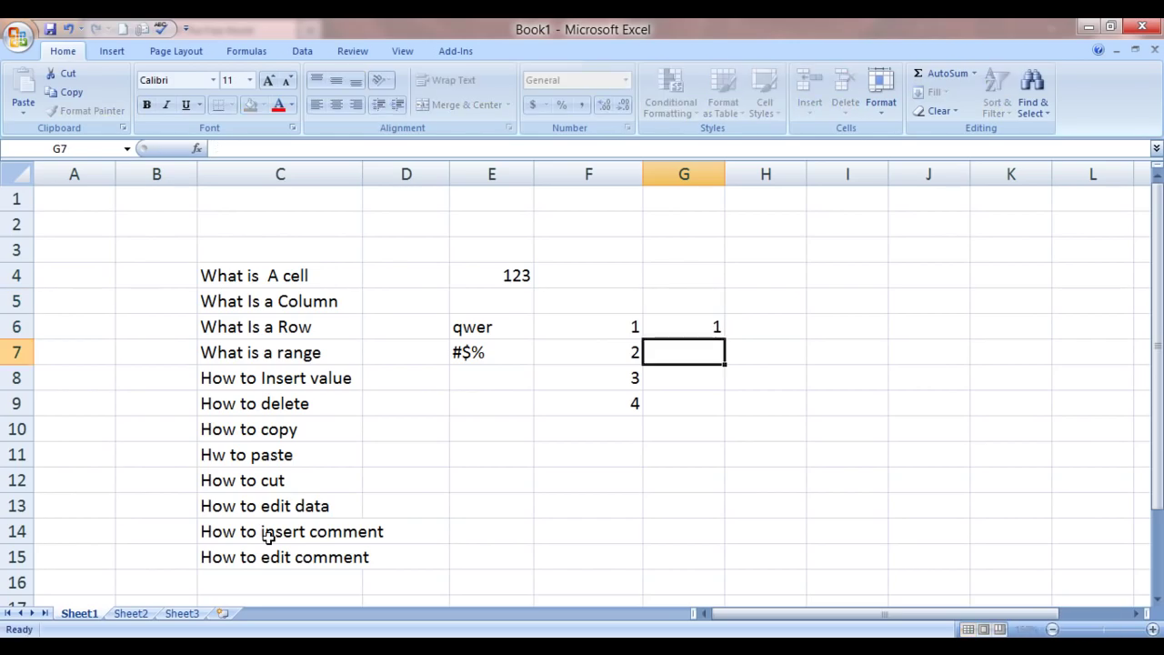
pyautogui.write('2')
pyautogui.press('Return')
pyautogui.write('3')
pyautogui.press('Return')
pyautogui.write('4')
pyautogui.press('Return')
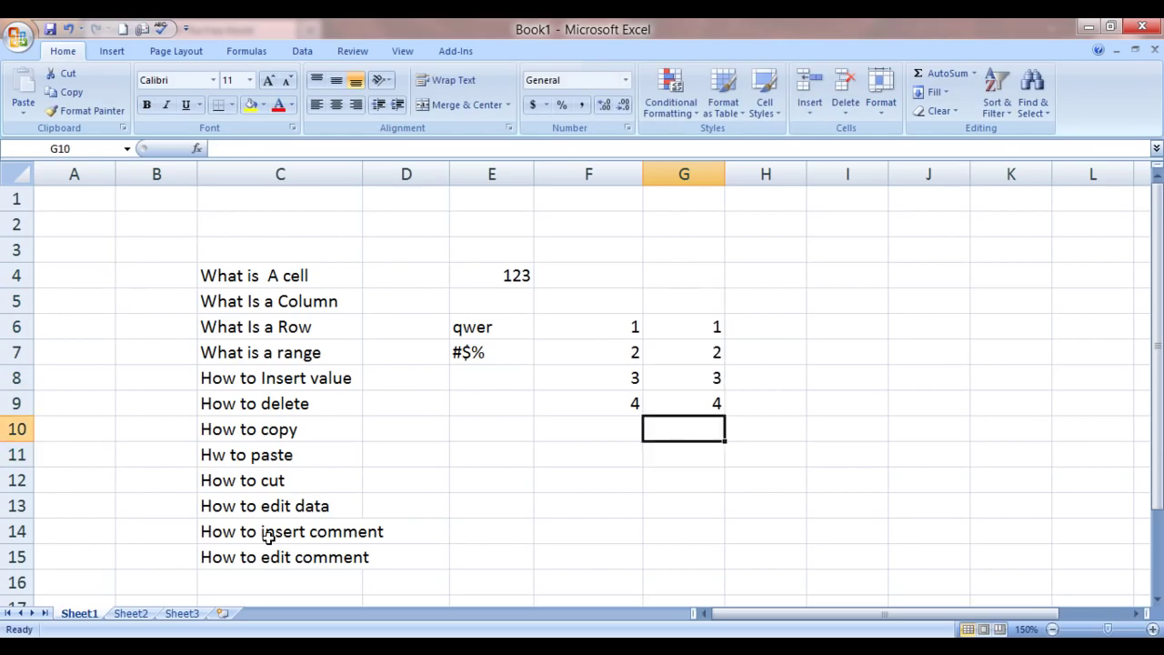
# - Step up and down through the values in G7:G9, ending on G7
pyautogui.press('Up')
pyautogui.press('Up')
pyautogui.press('Up')
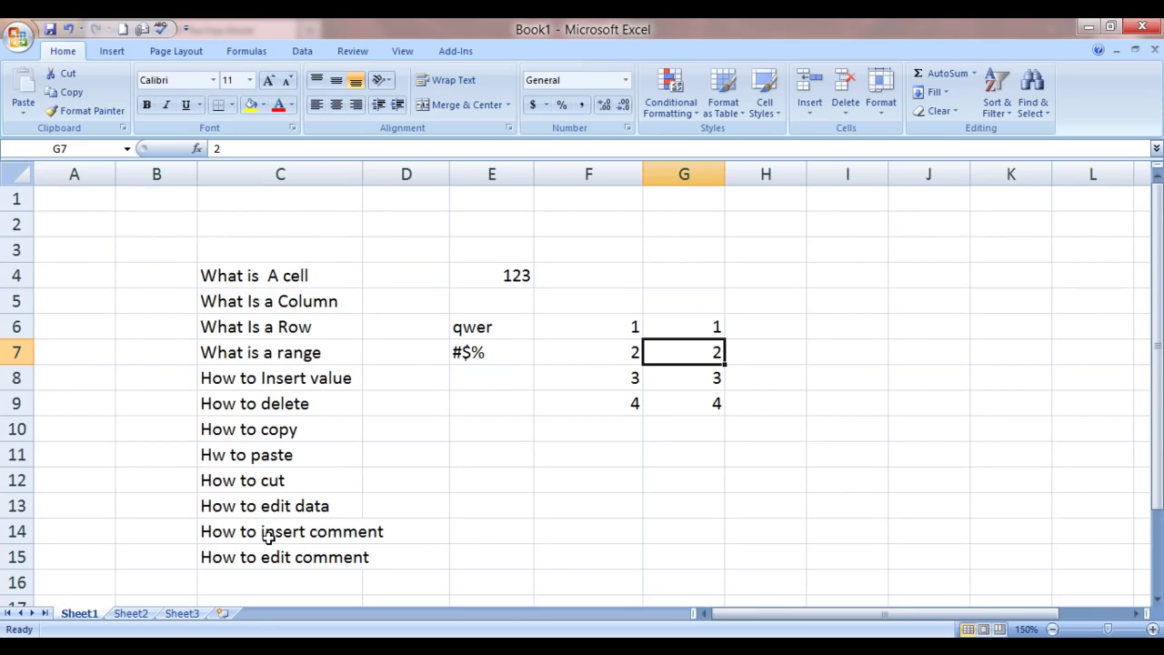
pyautogui.press('Down')
pyautogui.press('Down')
pyautogui.press('Up')
pyautogui.press('Up')
pyautogui.press('Down')
pyautogui.press('Down')
pyautogui.press('Up')
pyautogui.press('Up')
pyautogui.press('Down')
pyautogui.press('Down')
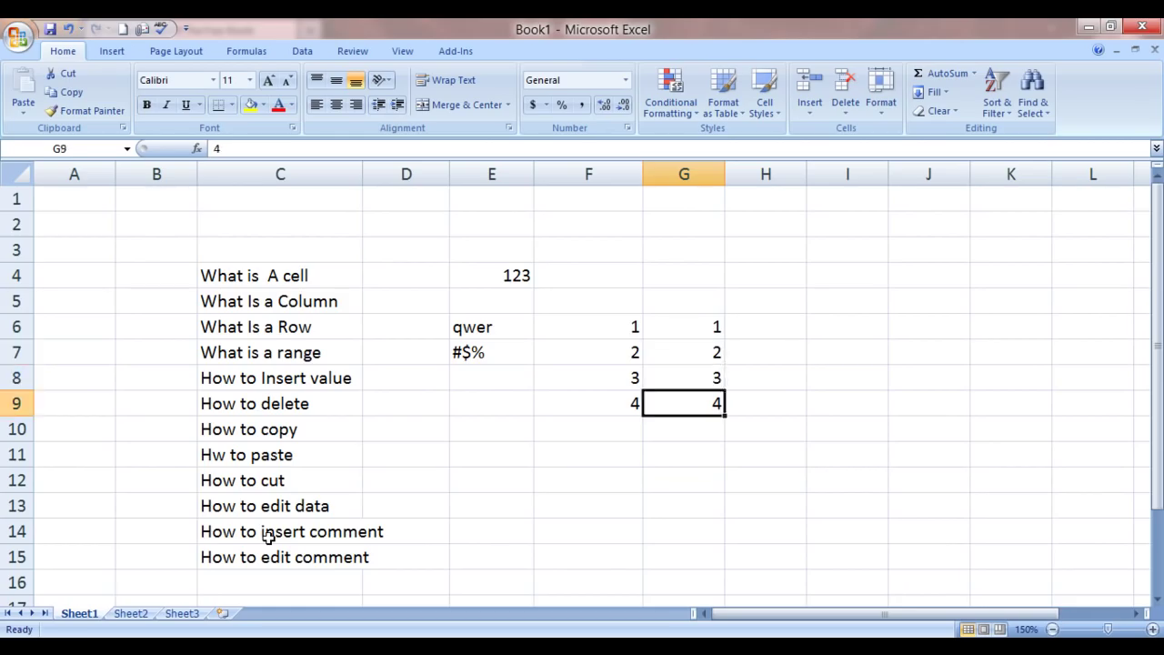
pyautogui.press('Down')
pyautogui.press('Up')
pyautogui.press('Up')
pyautogui.press('Up')
pyautogui.press('Down')
pyautogui.press('Down')
pyautogui.press('Down')
pyautogui.press('Up')
pyautogui.press('Up')
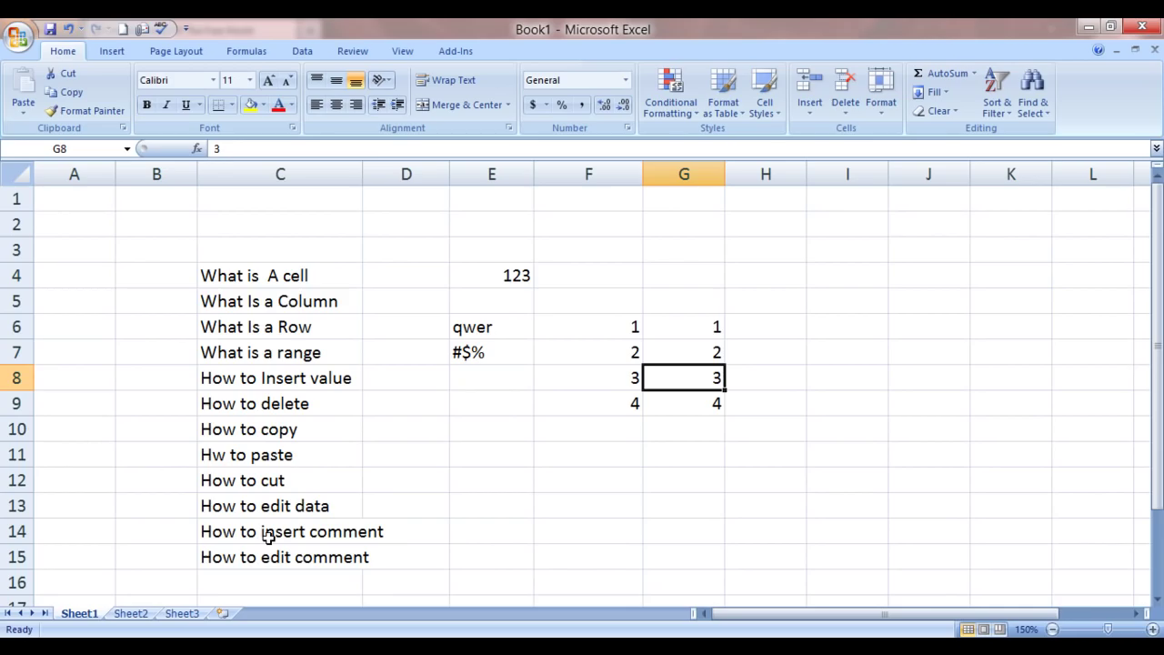
pyautogui.press('Up')
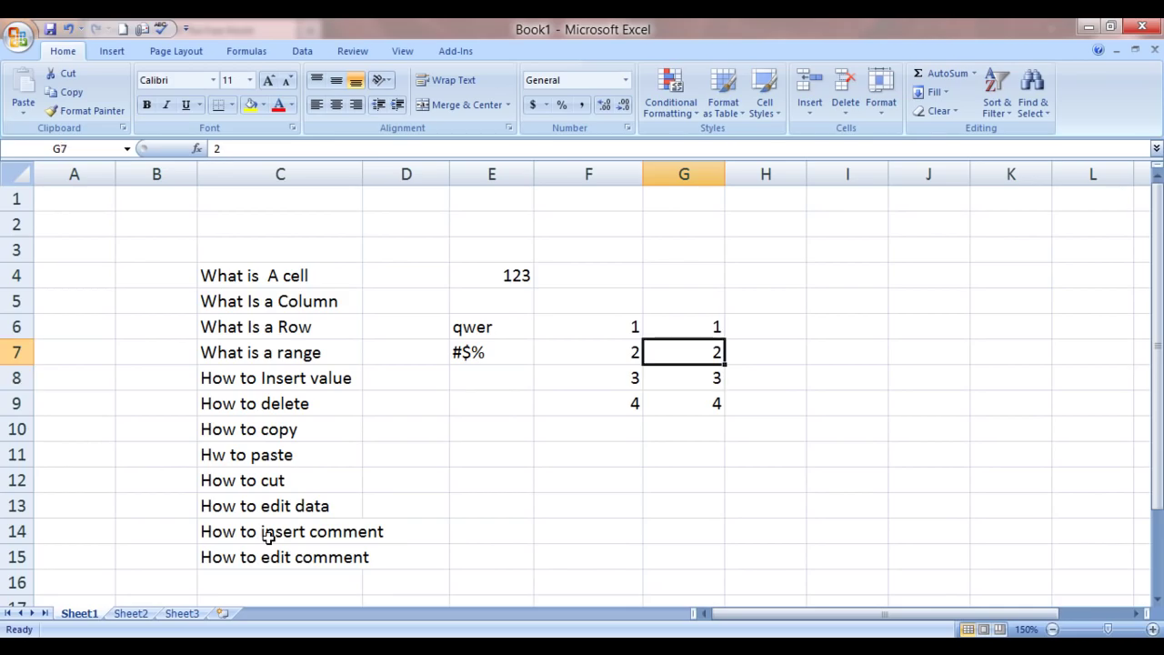
pyautogui.press('Down')
pyautogui.press('Down')
pyautogui.press('Down')
# - Insert a cell at G7, shifting the cells below down
pyautogui.press('Up')
pyautogui.press('Up')
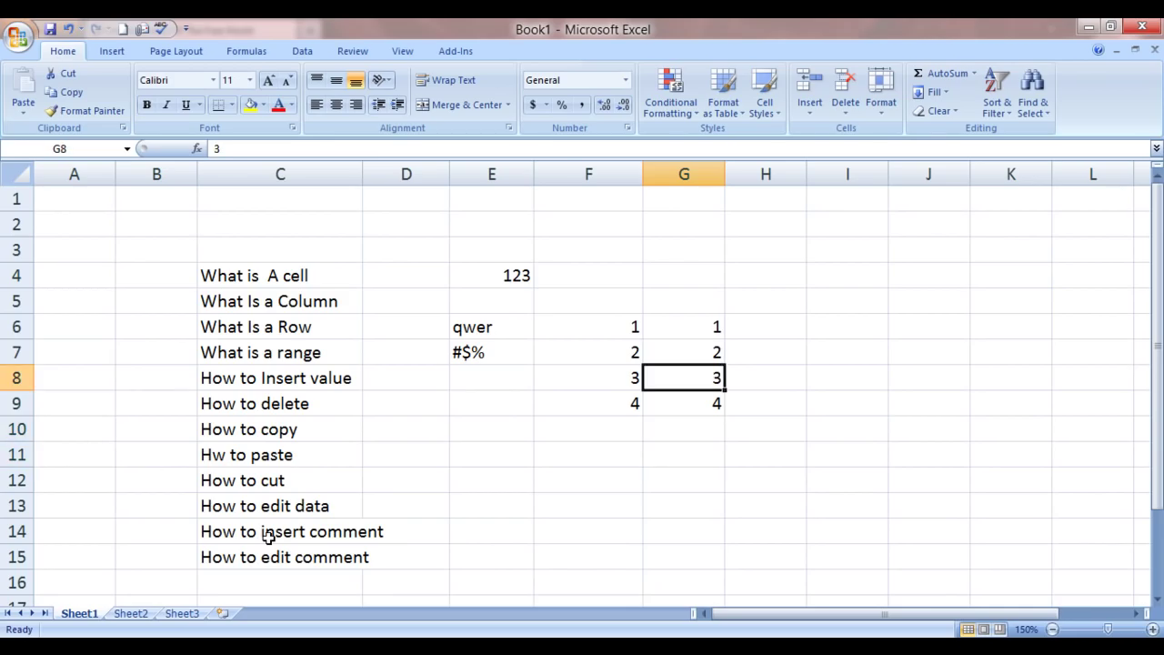
pyautogui.press('Up')
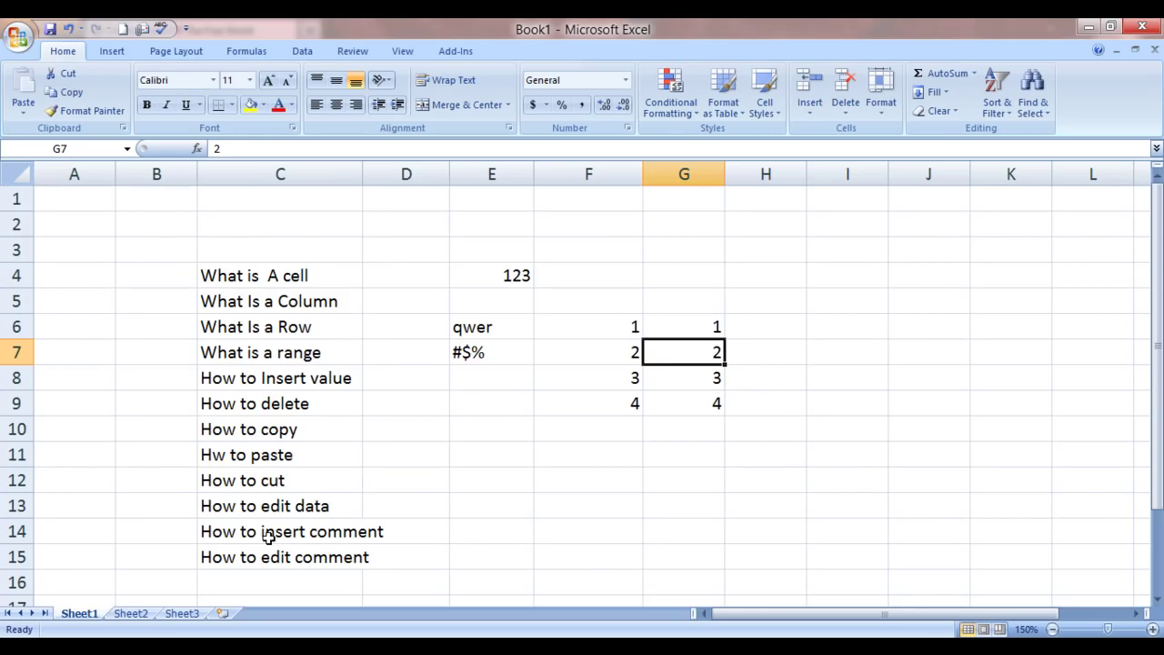
pyautogui.hotkey('shift', 'F10')
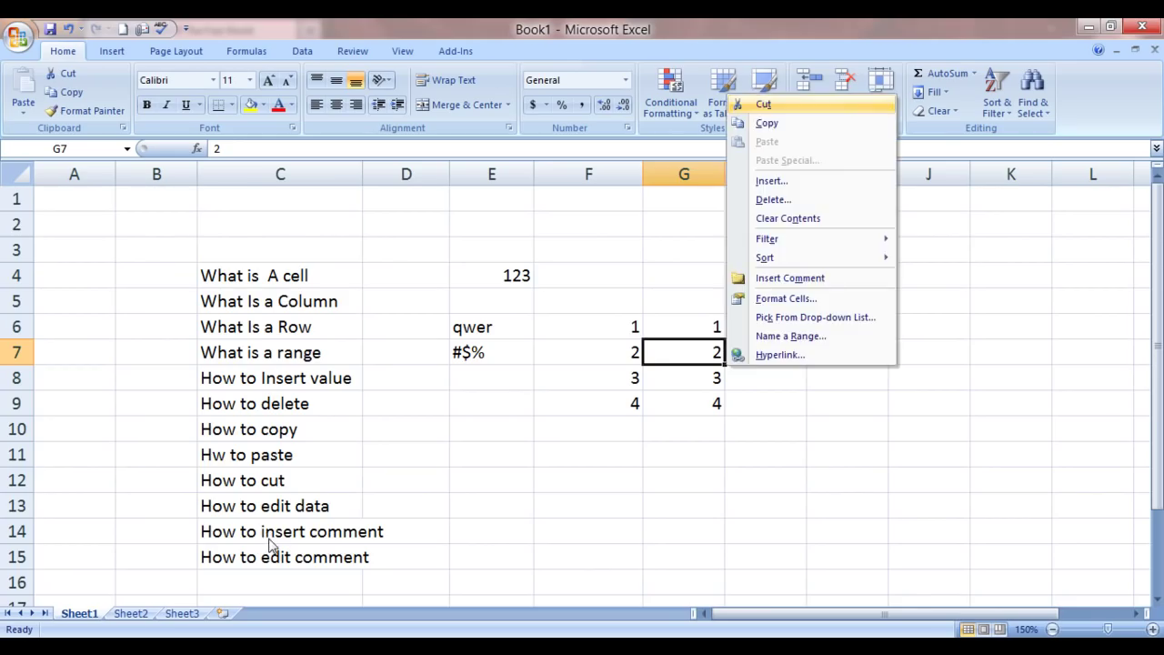
pyautogui.click(766, 182)
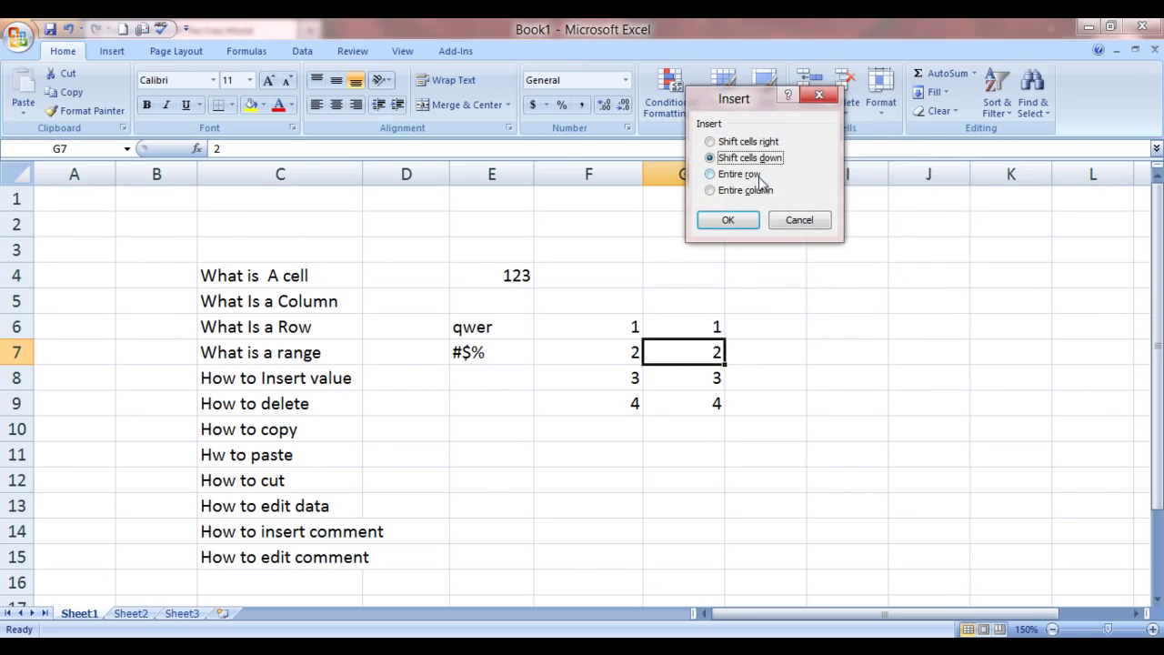
pyautogui.click(728, 220)
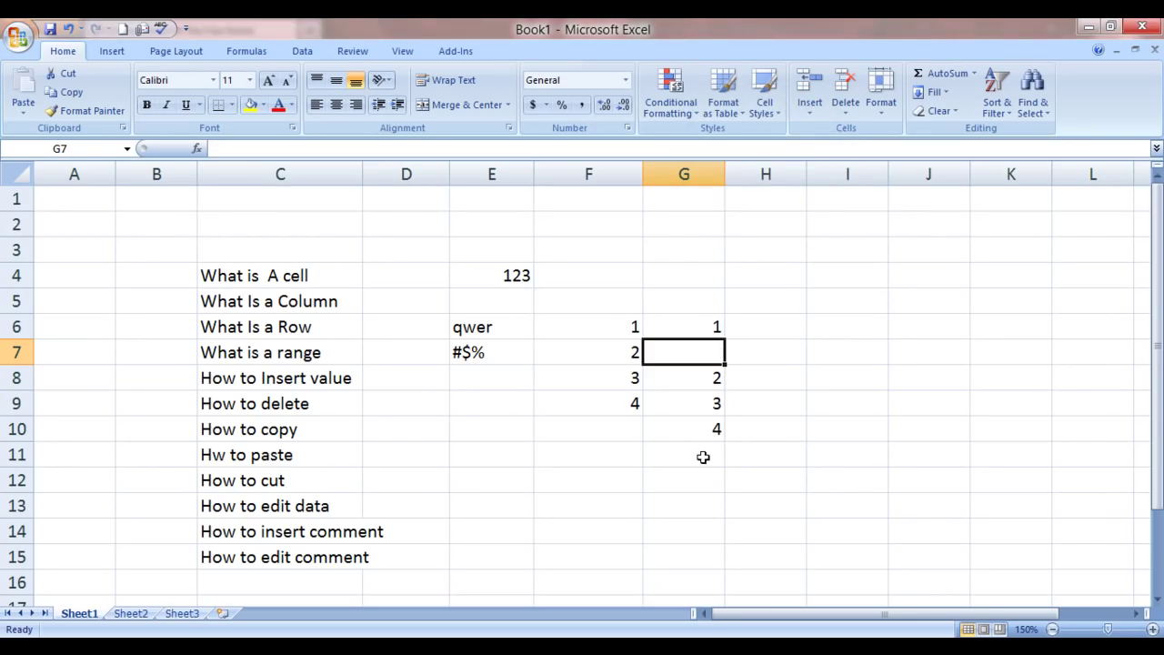
# - Type b into the new G7 cell, then move over to F7
pyautogui.write('b')
pyautogui.press('Tab')
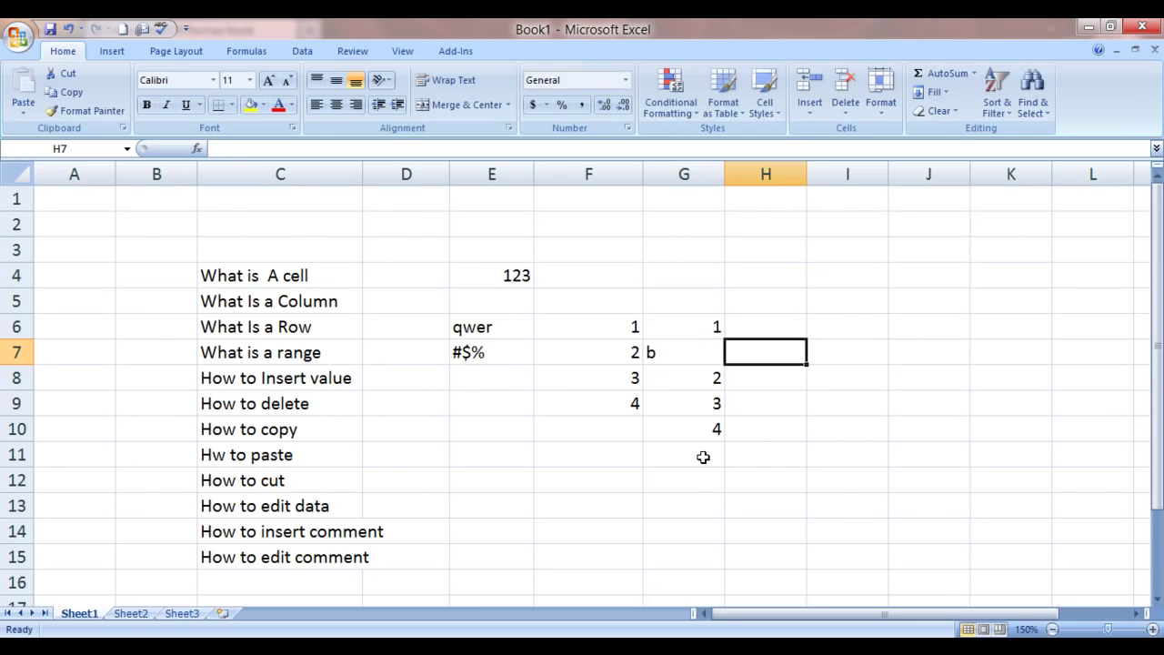
pyautogui.press('Left')
pyautogui.press('Down')
pyautogui.press('Down')
pyautogui.press('Down')
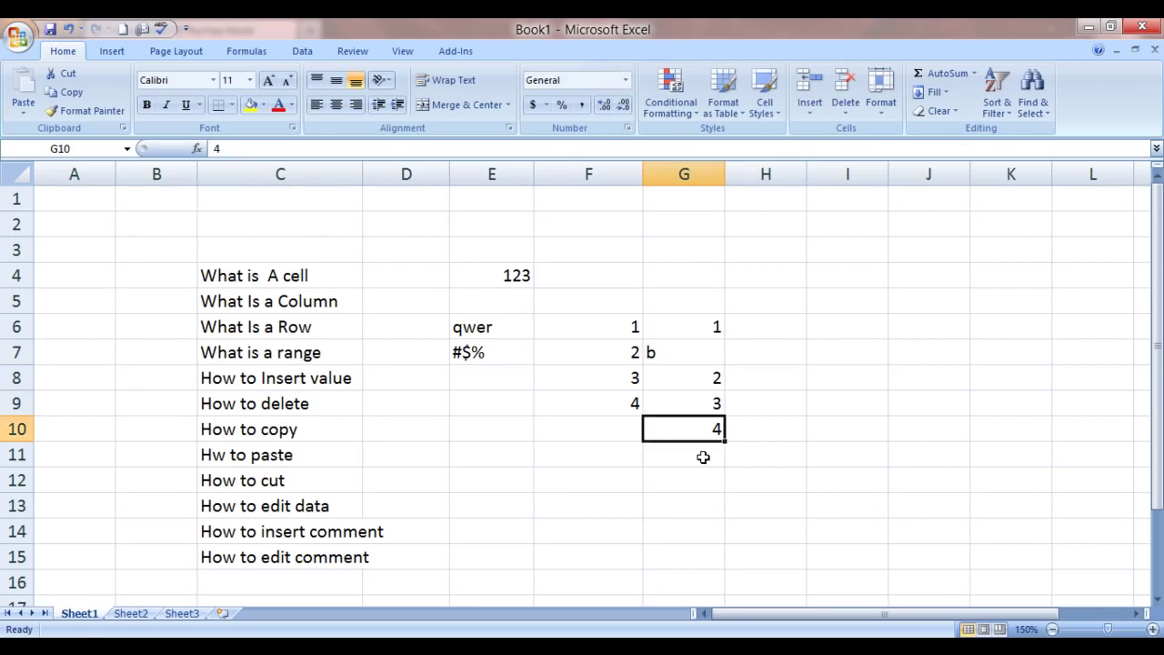
pyautogui.press('Up')
pyautogui.press('Up')
pyautogui.press('Up')
pyautogui.press('Down')
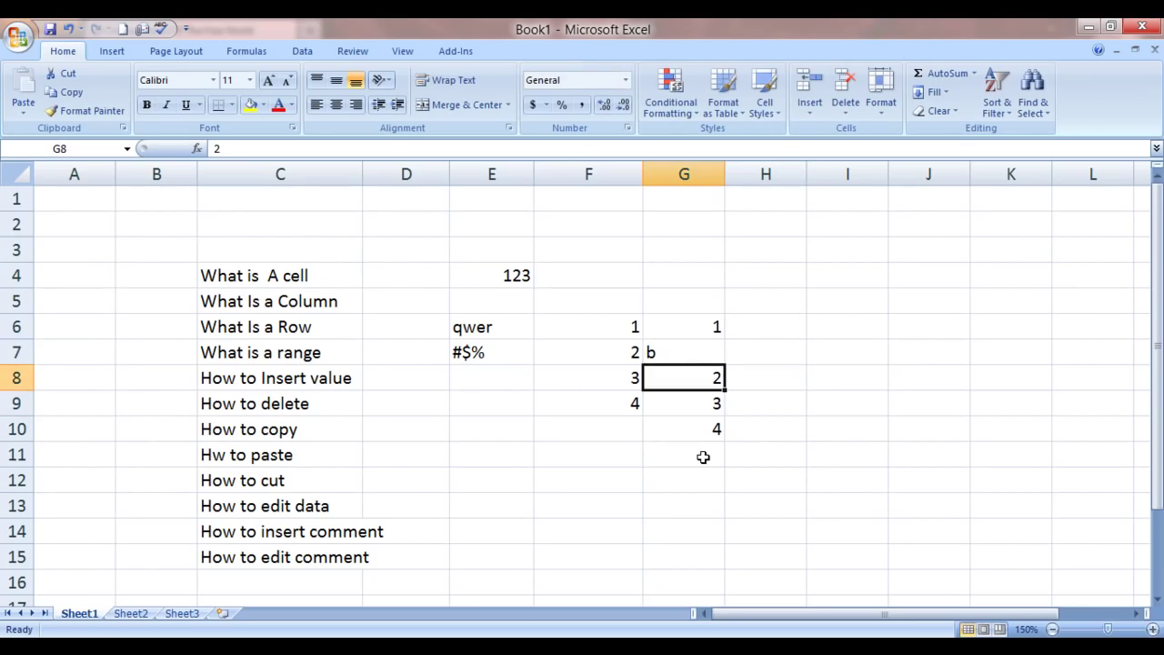
pyautogui.press('Up')
pyautogui.press('Left')
pyautogui.press('Right')
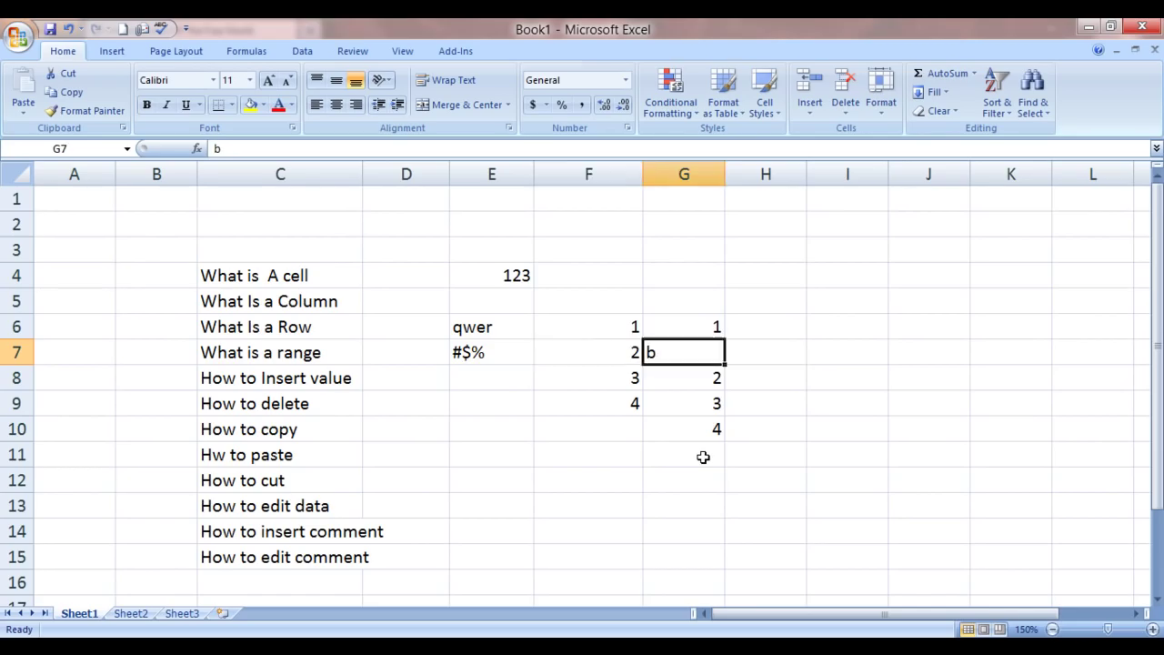
pyautogui.press('Left')
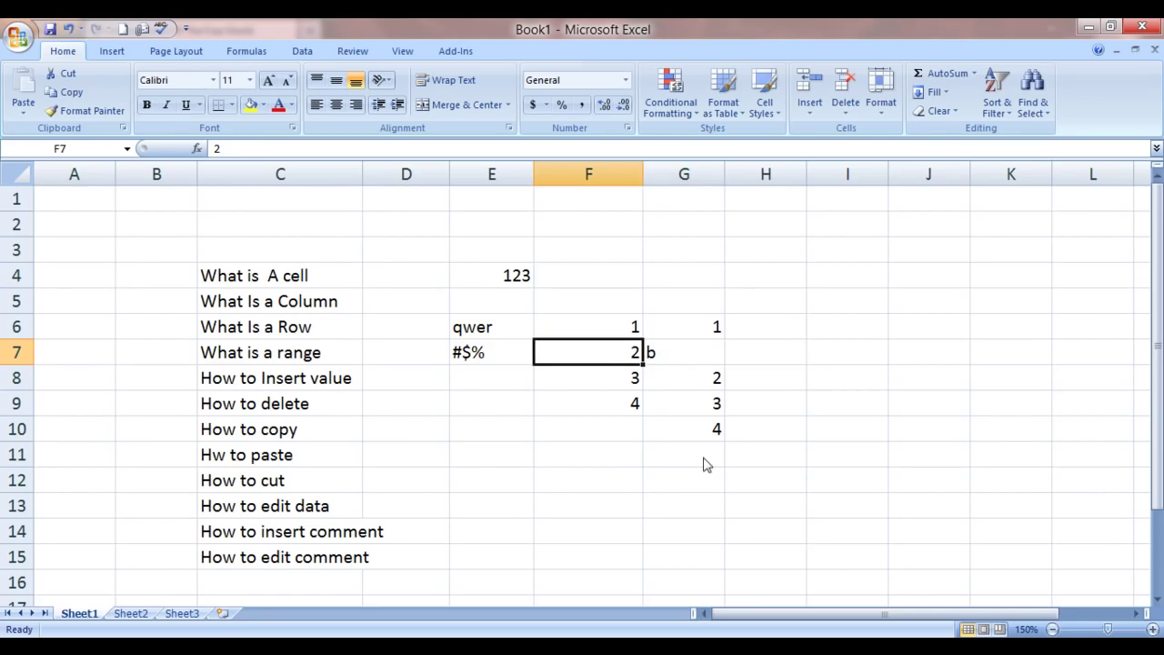
# - Insert a cell at F7 shifting cells right, then undo it
pyautogui.hotkey('shift', 'F10')
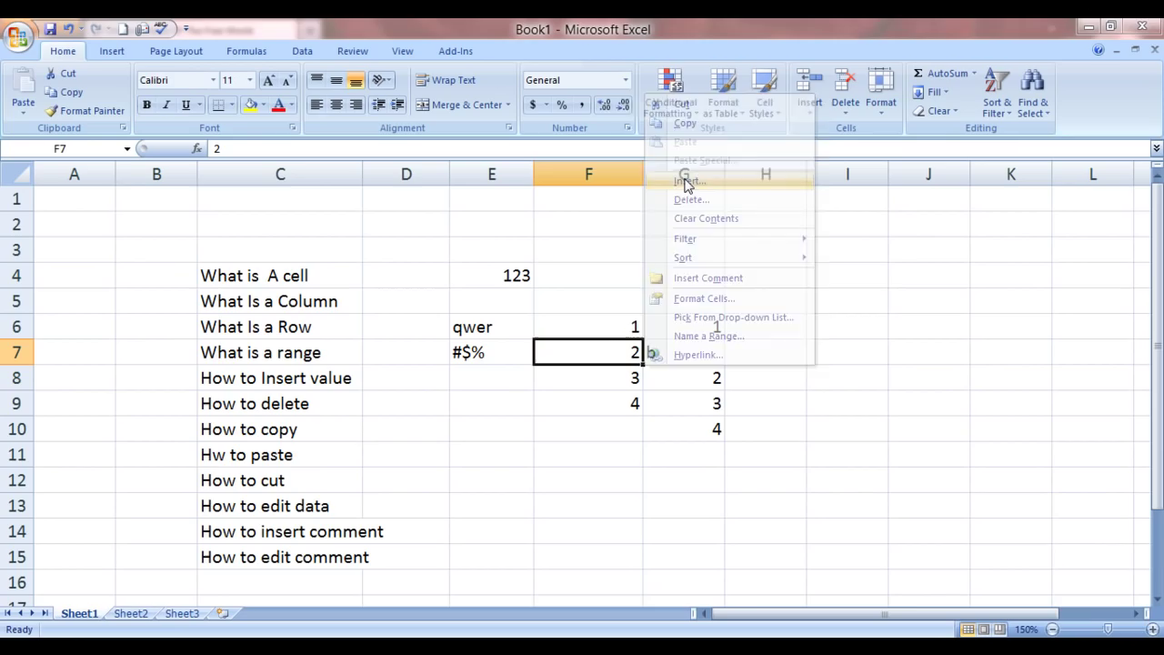
pyautogui.click(686, 182)
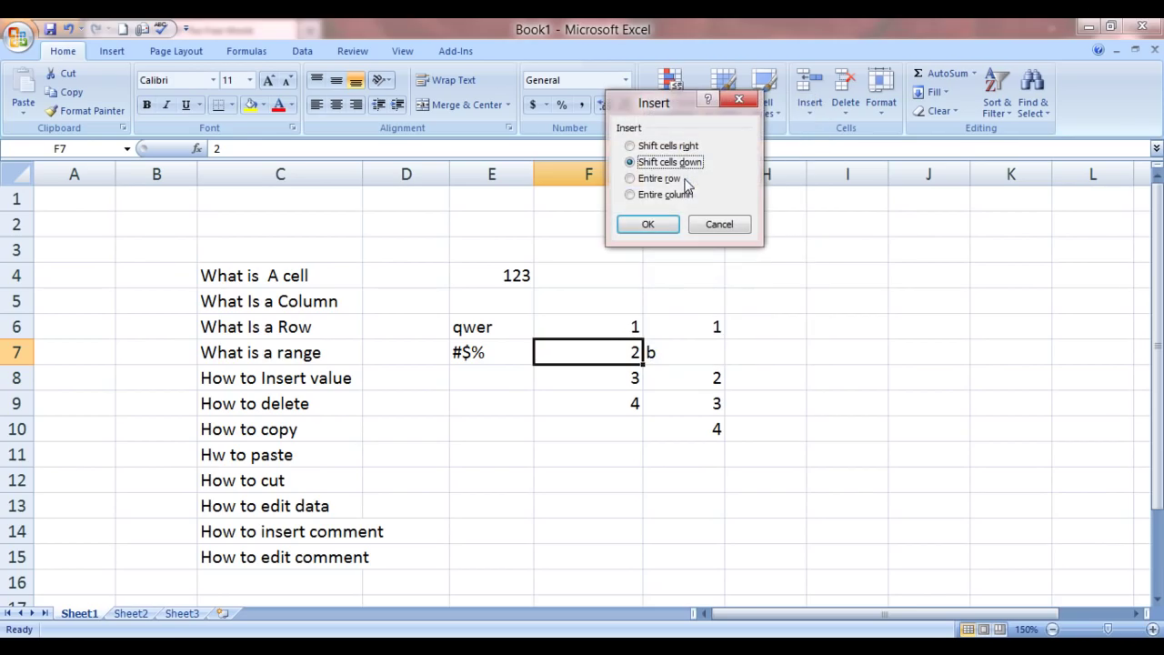
pyautogui.click(652, 147)
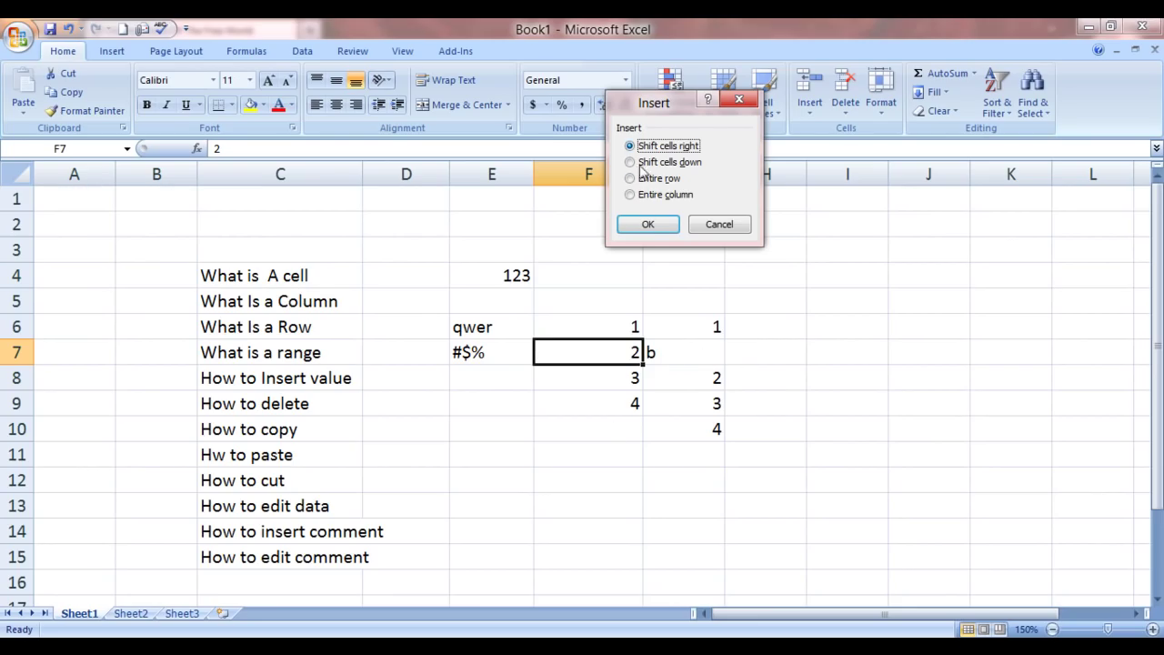
pyautogui.click(647, 226)
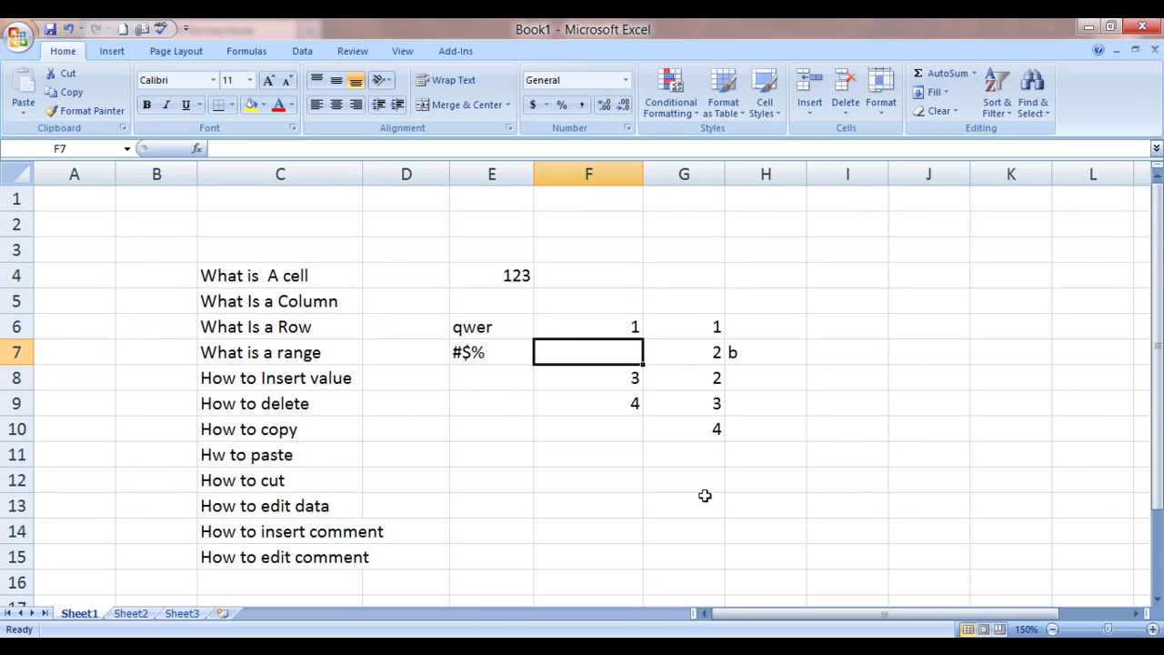
pyautogui.hotkey('ctrl', 'z')
pyautogui.hotkey('ctrl', 'z')
pyautogui.hotkey('ctrl', 'z')
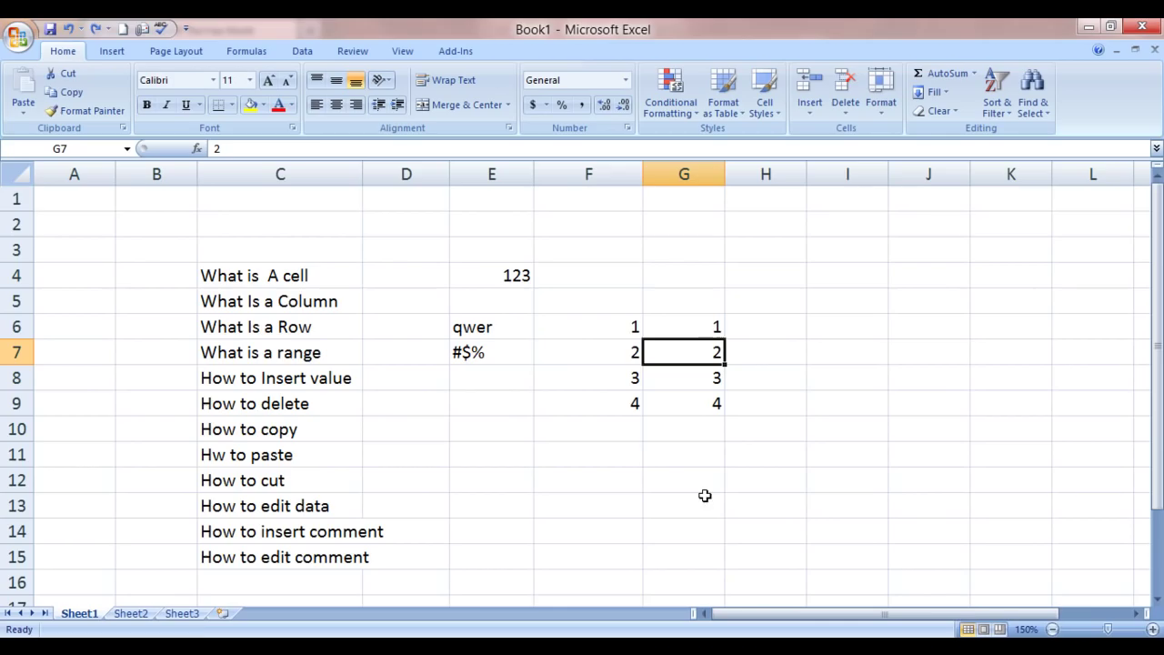
# - Insert a whole blank row at row 7
pyautogui.rightClick(687, 346)
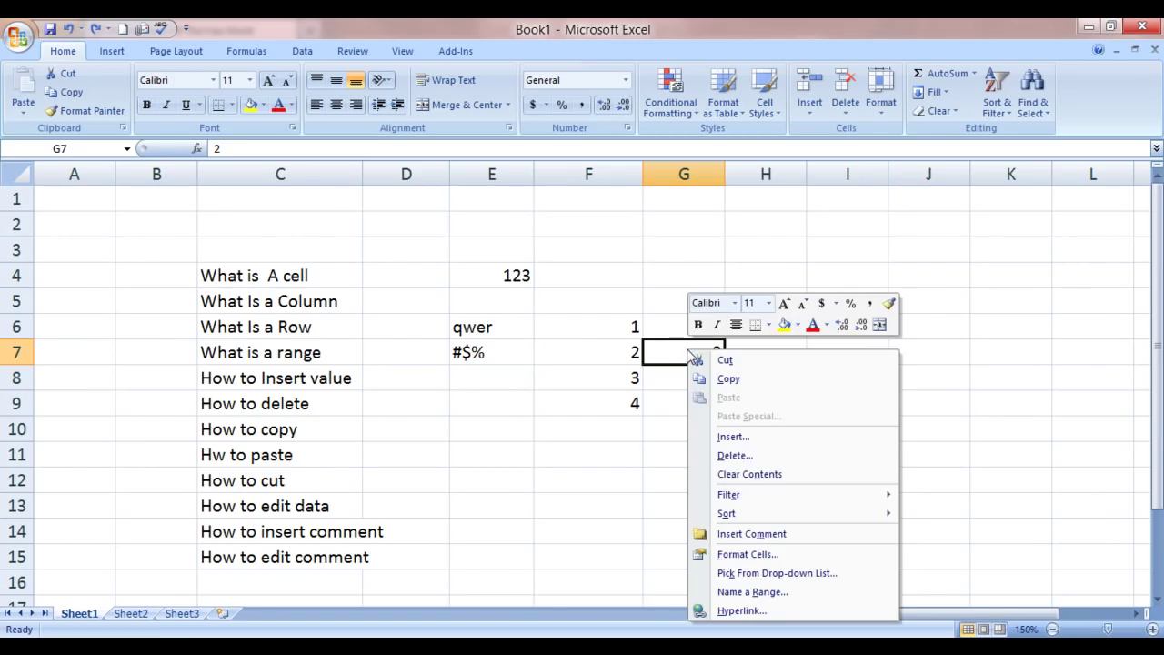
pyautogui.click(731, 436)
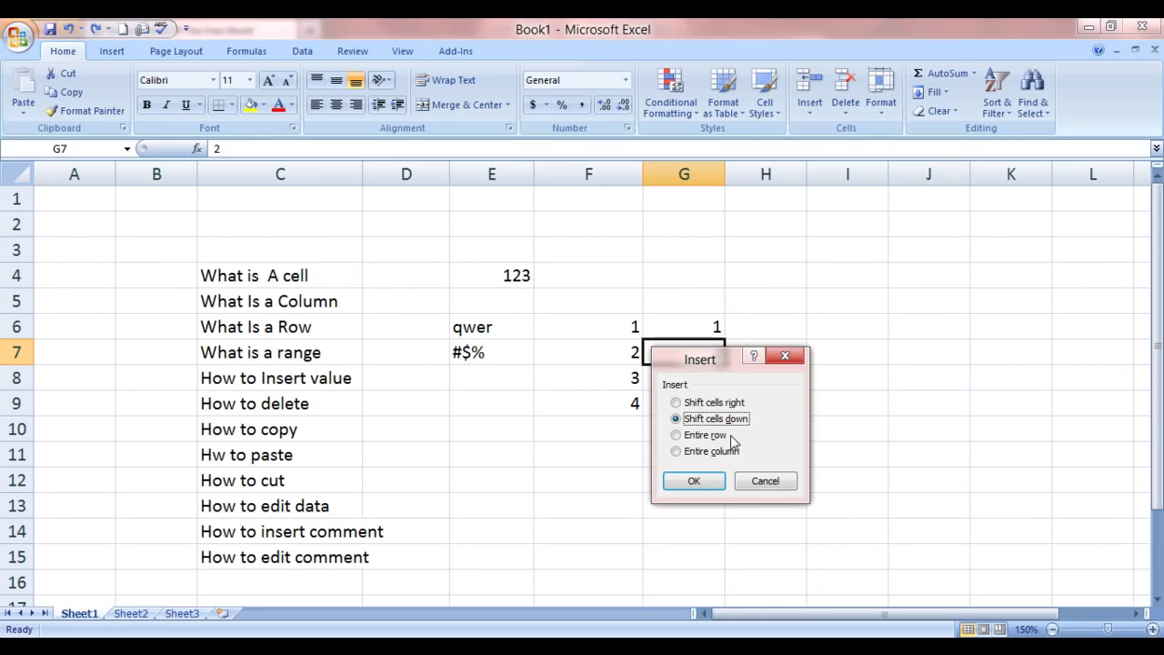
pyautogui.click(678, 434)
pyautogui.click(697, 481)
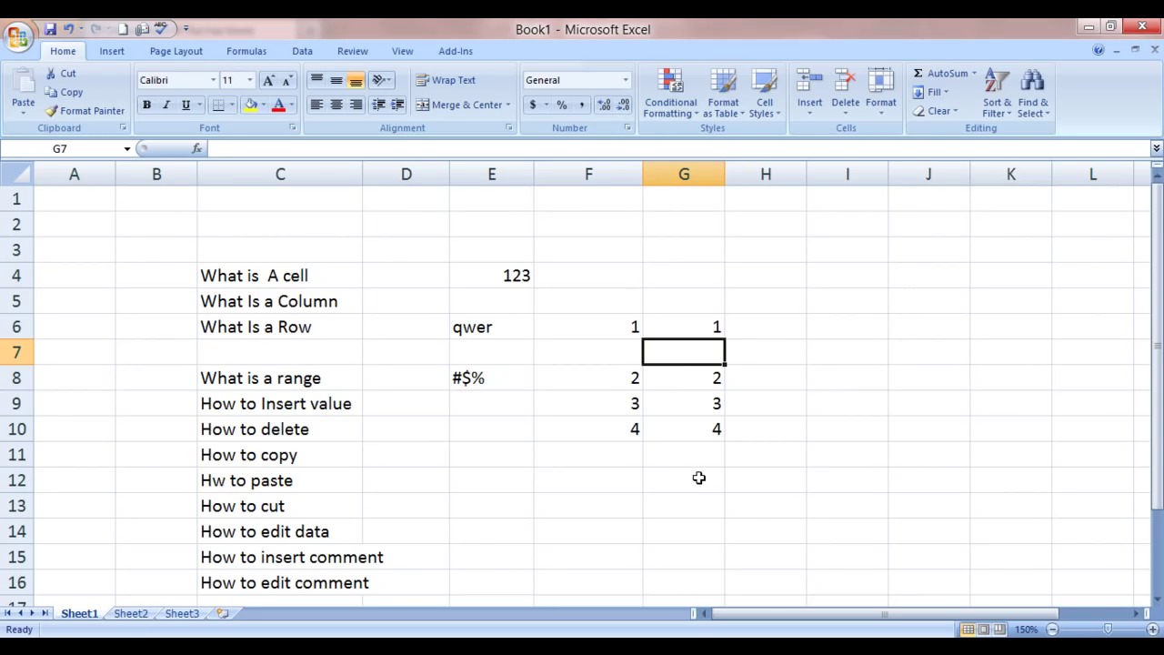
# - Insert an empty column G, then undo both the column and row 7 insertions
pyautogui.rightClick(699, 477)
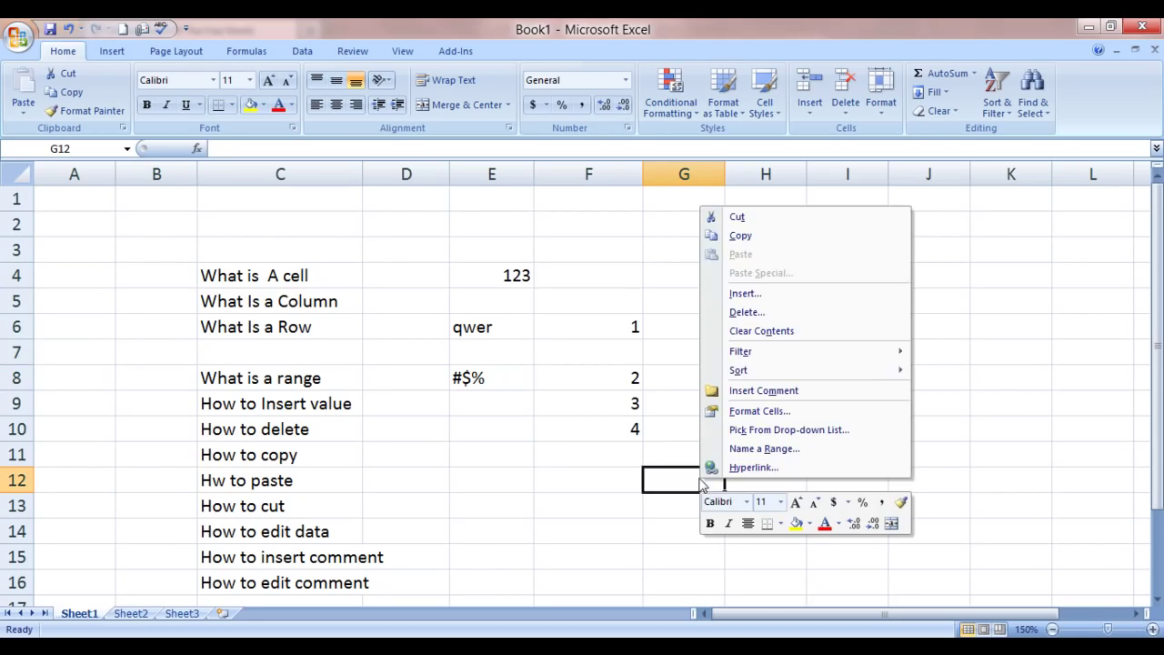
pyautogui.click(742, 294)
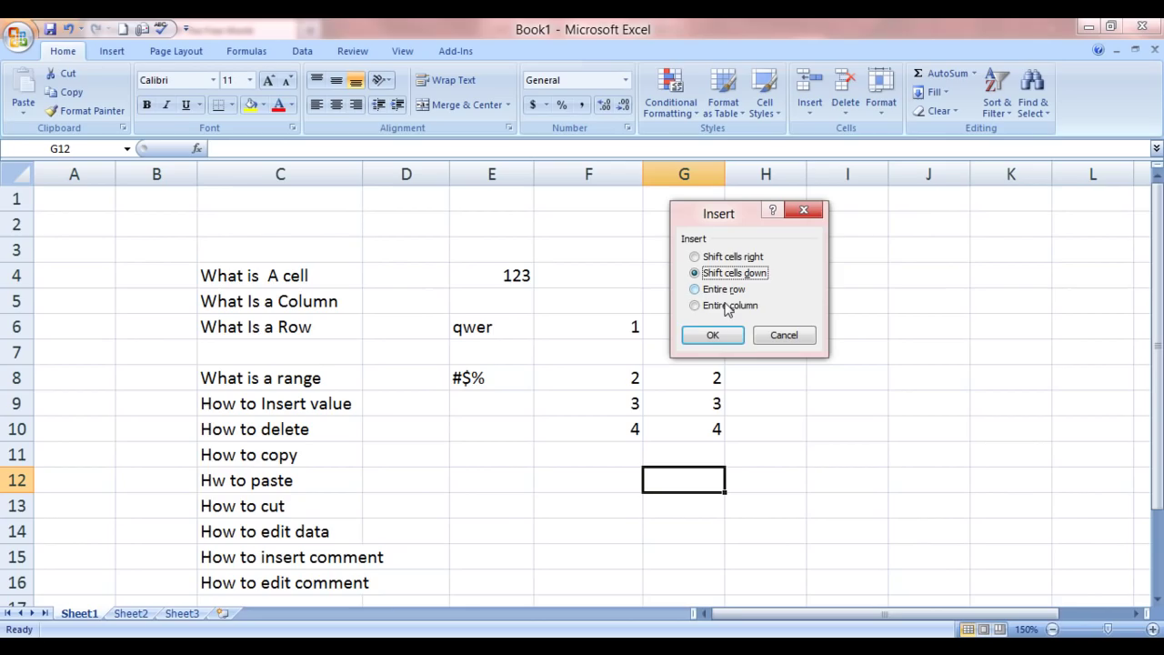
pyautogui.click(723, 307)
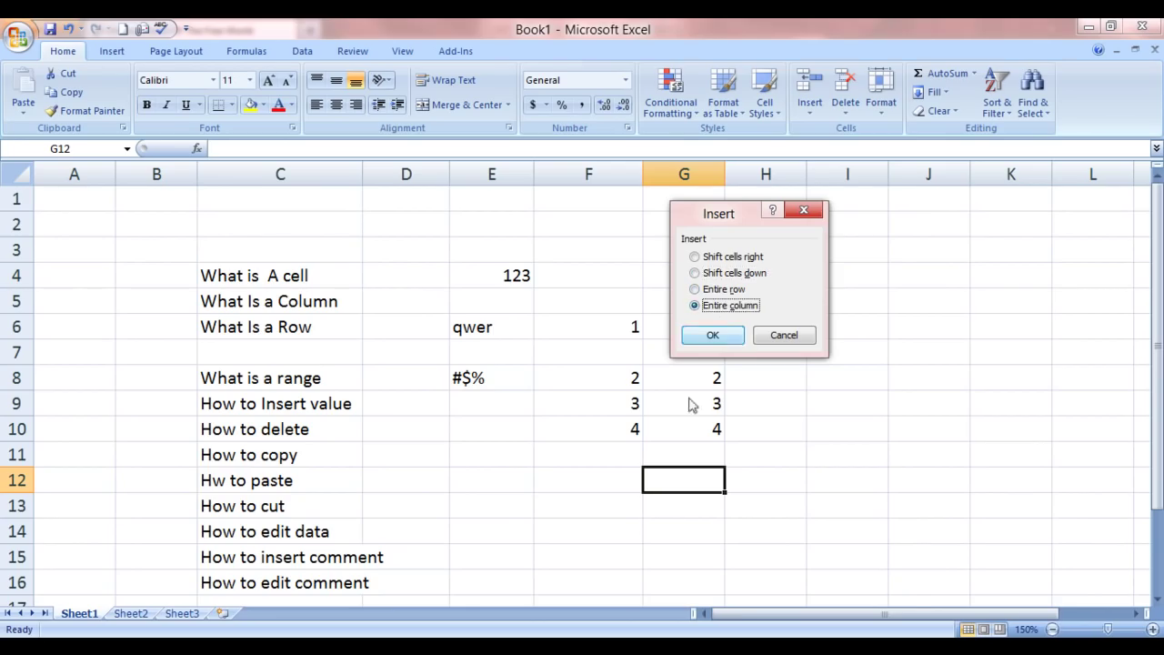
pyautogui.click(708, 334)
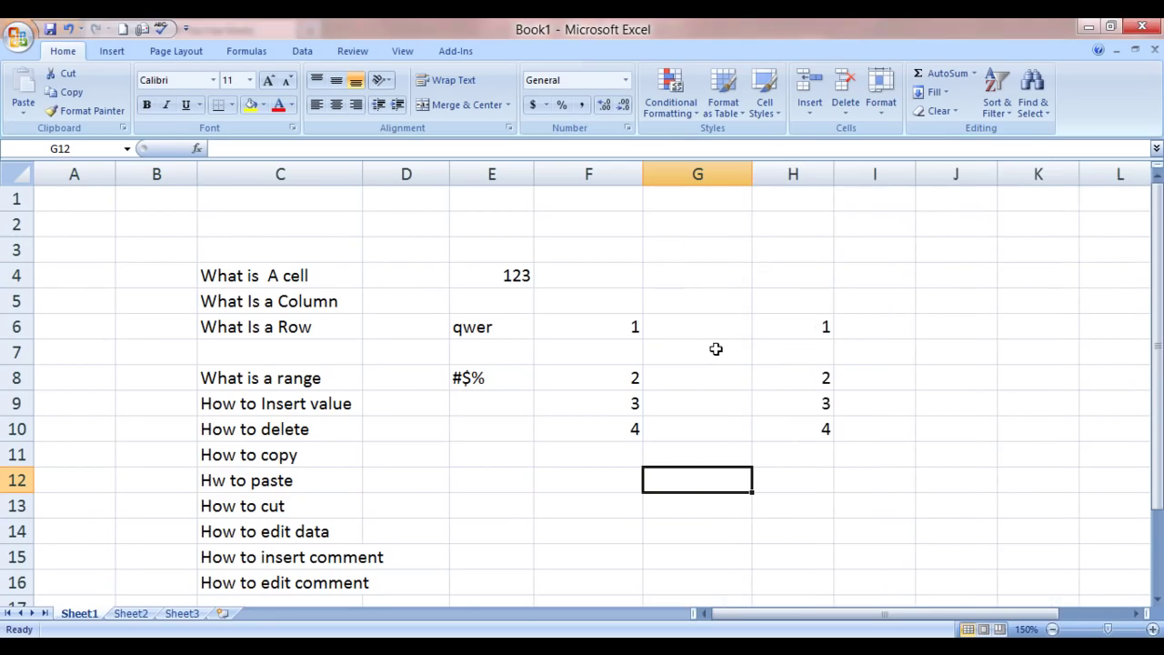
pyautogui.hotkey('ctrl', 'z')
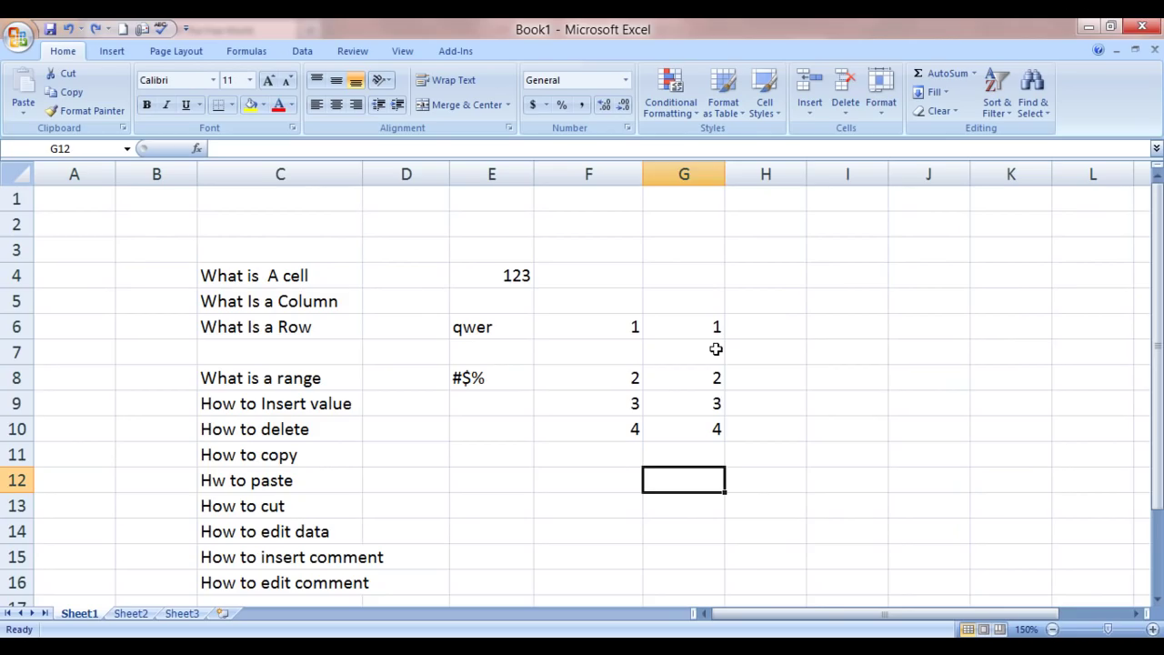
pyautogui.hotkey('ctrl', 'z')
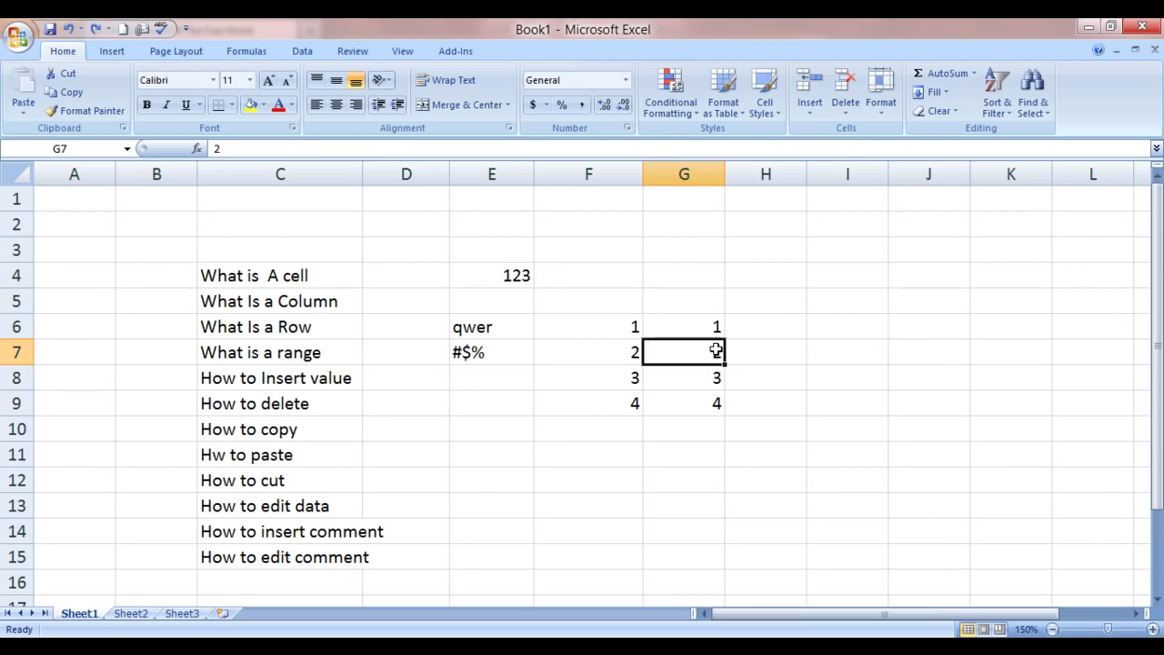
pyautogui.rightClick(717, 351)
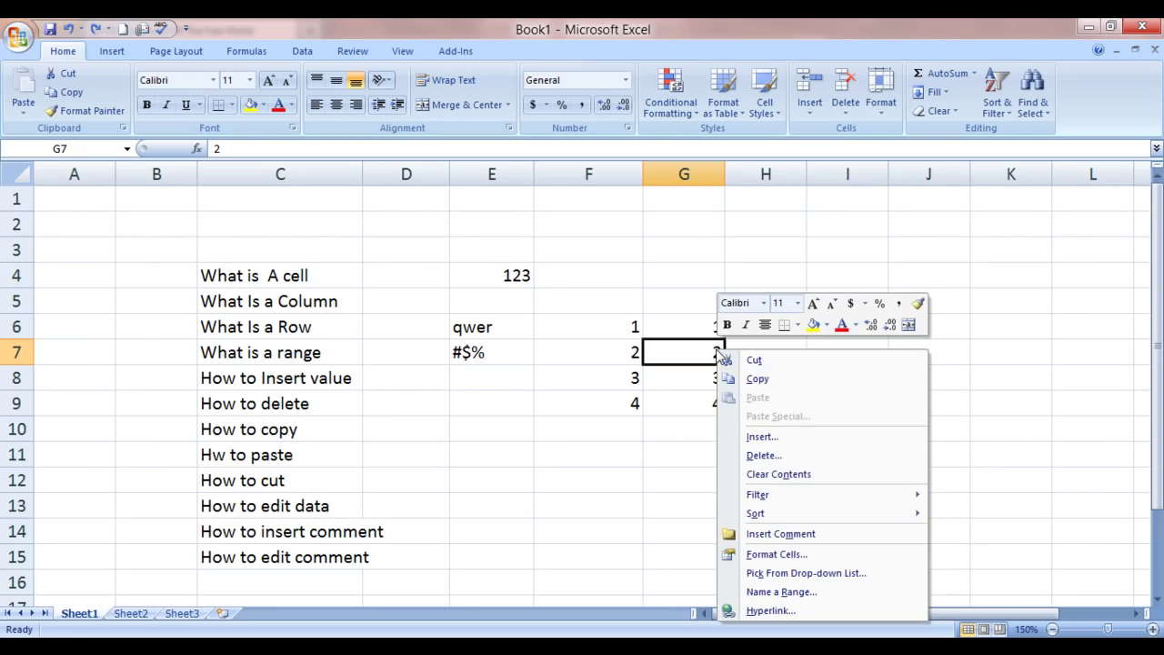
pyautogui.click(764, 455)
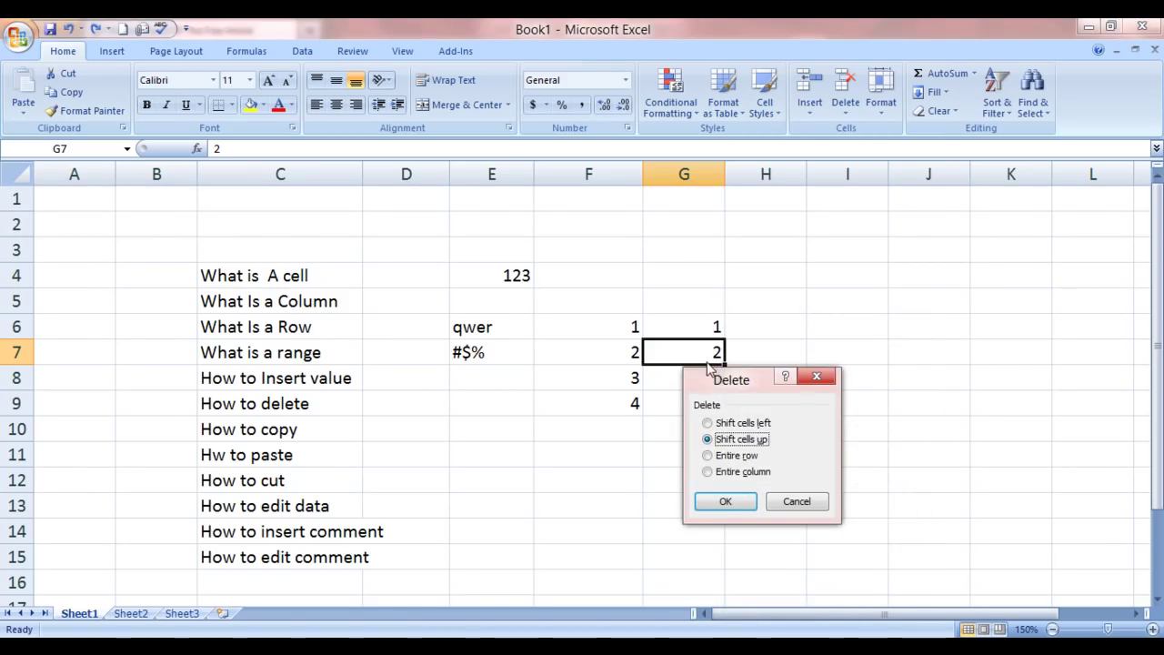
pyautogui.moveTo(754, 382); pyautogui.dragTo(889, 320)
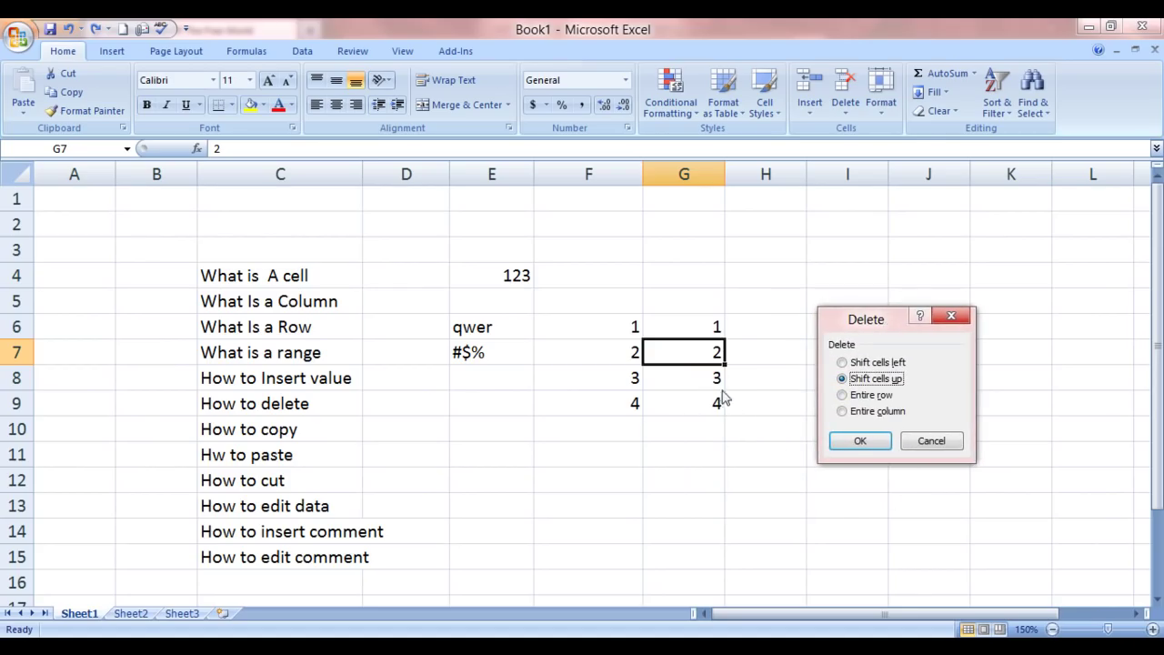
pyautogui.click(859, 441)
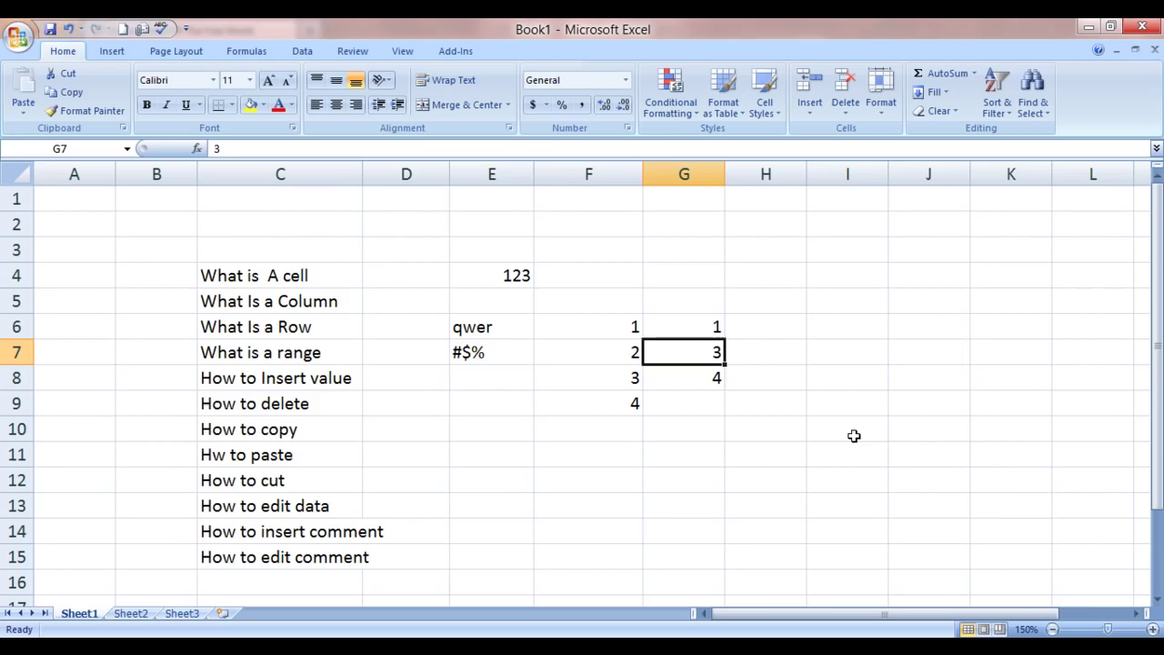
pyautogui.rightClick(718, 360)
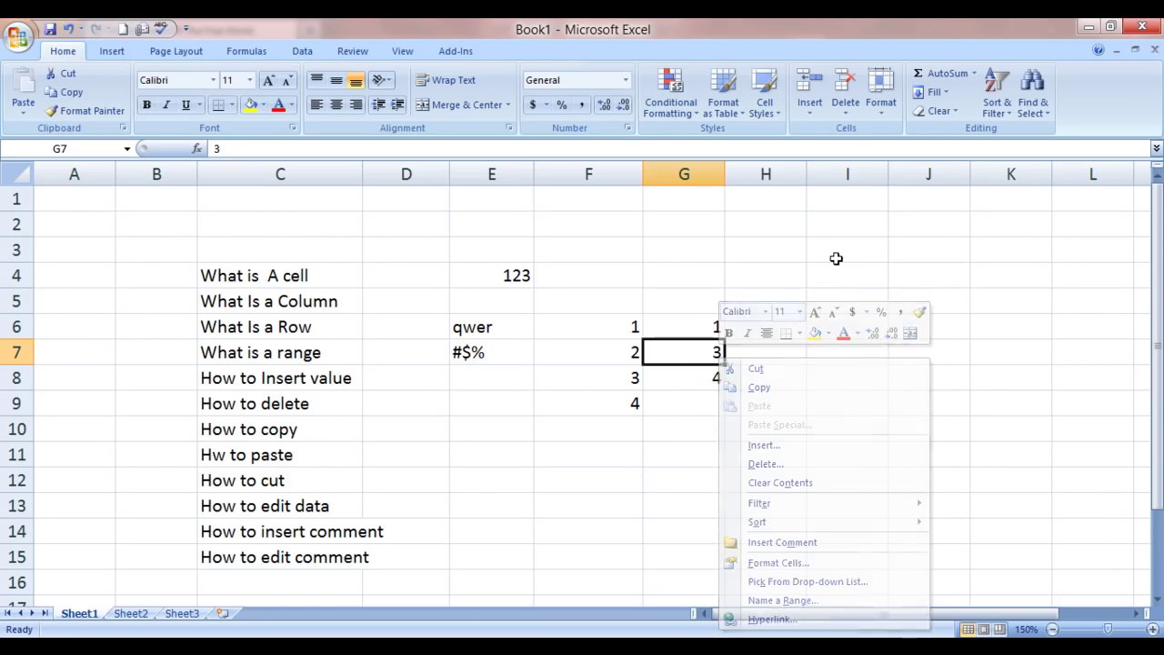
pyautogui.press('Escape')
pyautogui.hotkey('ctrl', 'z')
pyautogui.rightClick(696, 333)
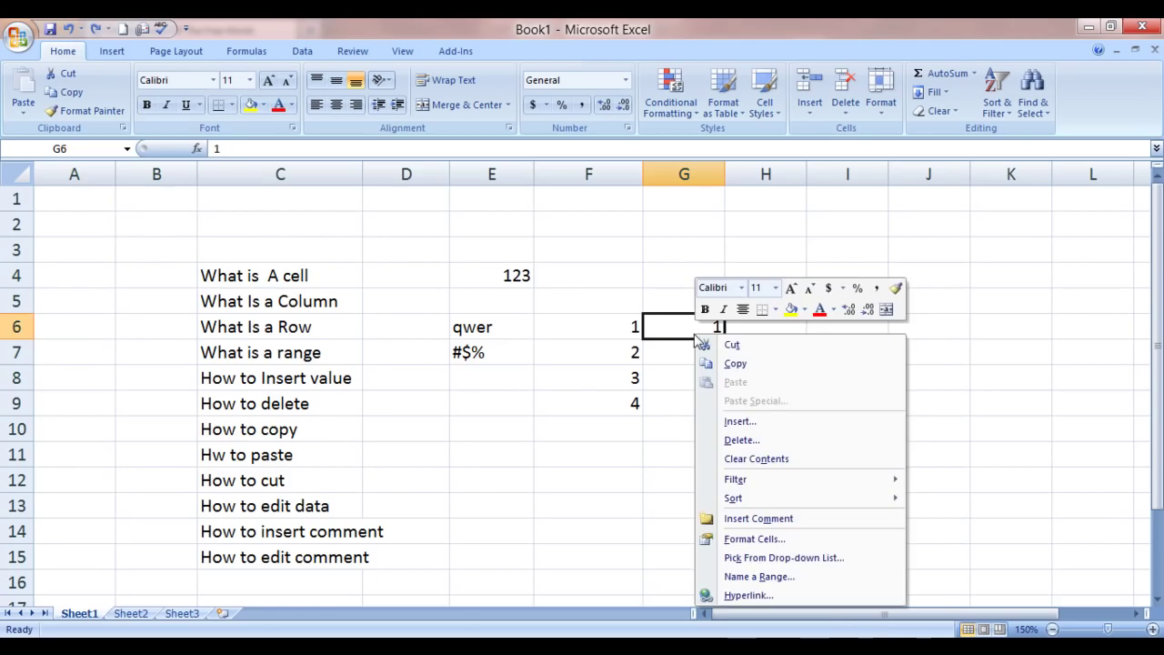
pyautogui.click(743, 442)
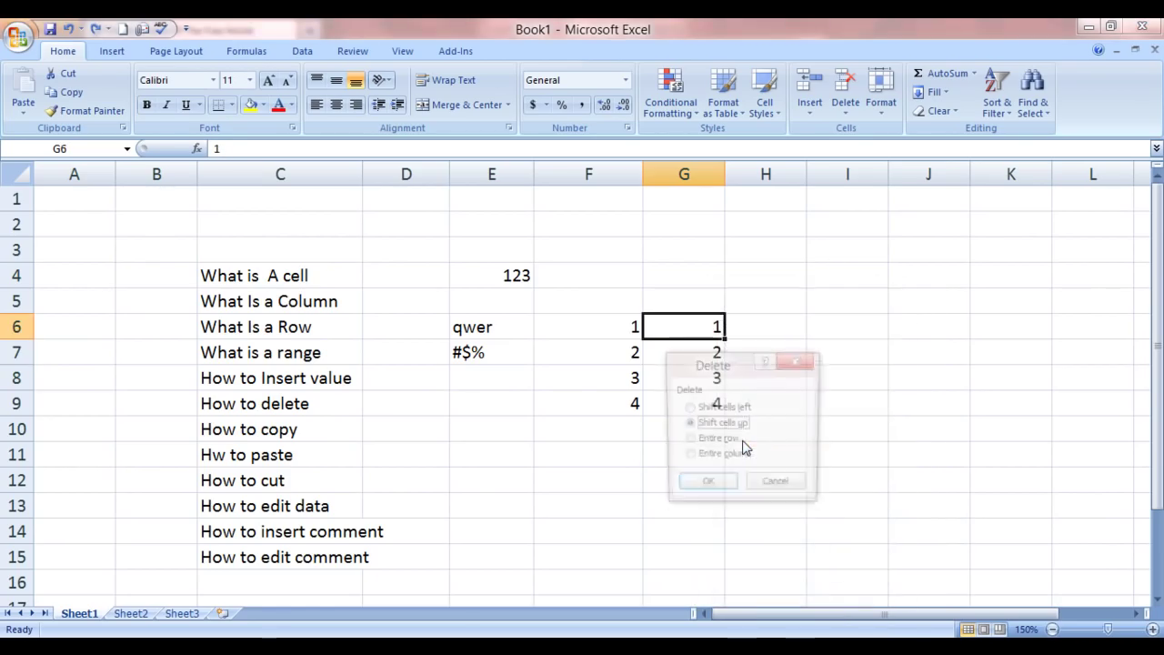
pyautogui.click(698, 409)
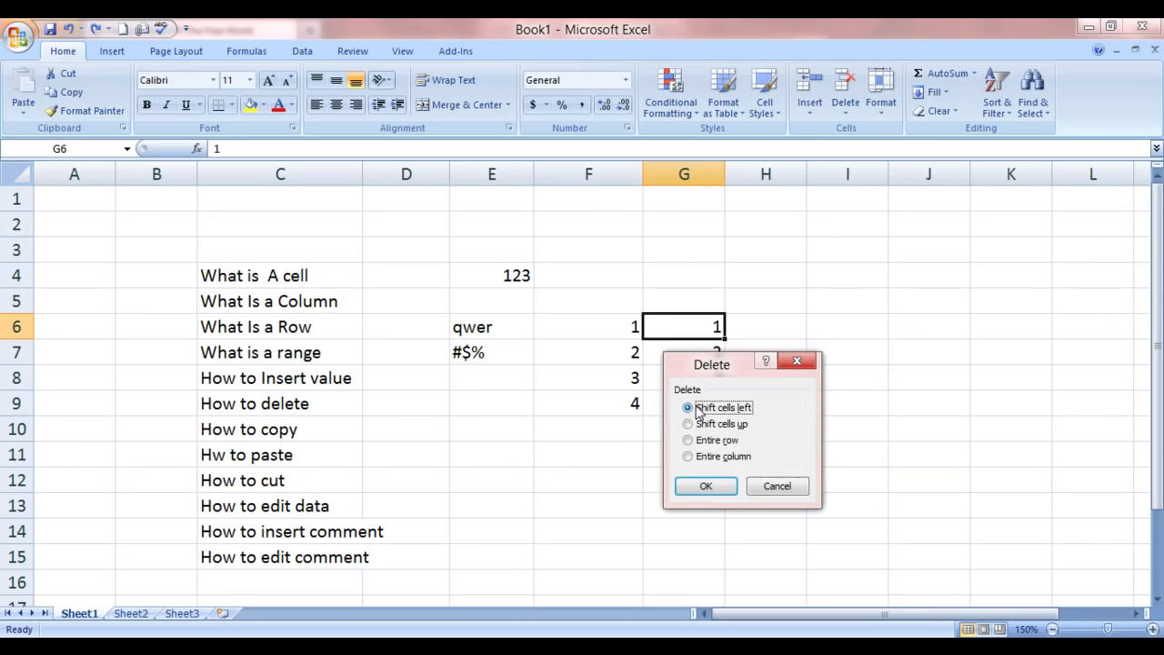
pyautogui.click(703, 485)
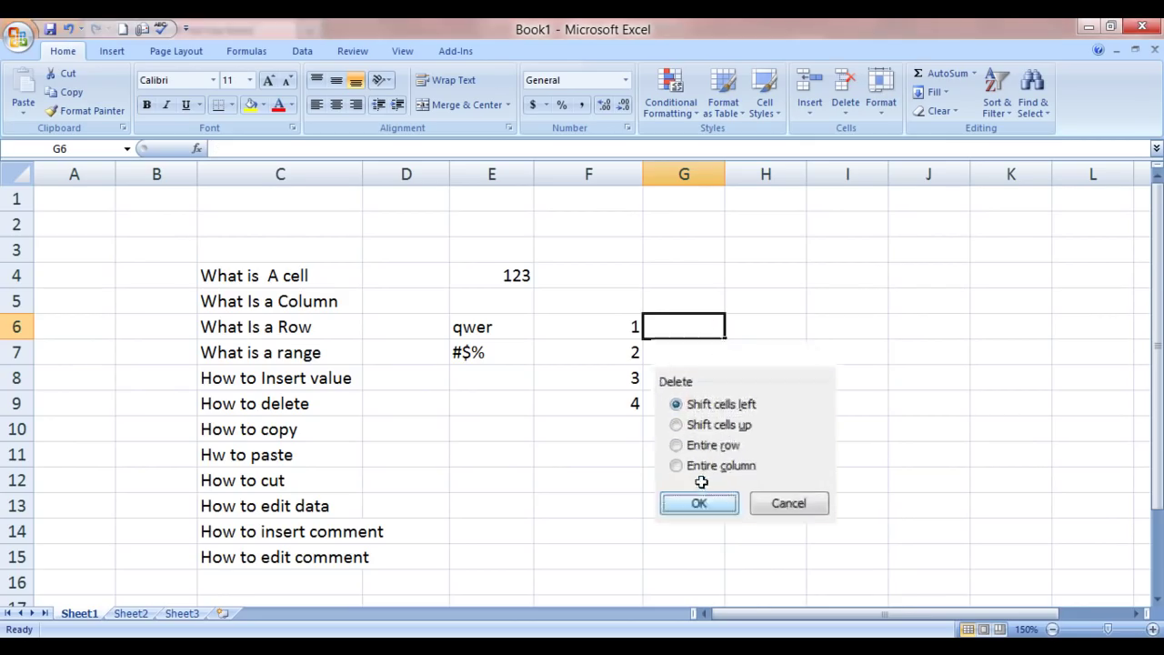
pyautogui.click(711, 349)
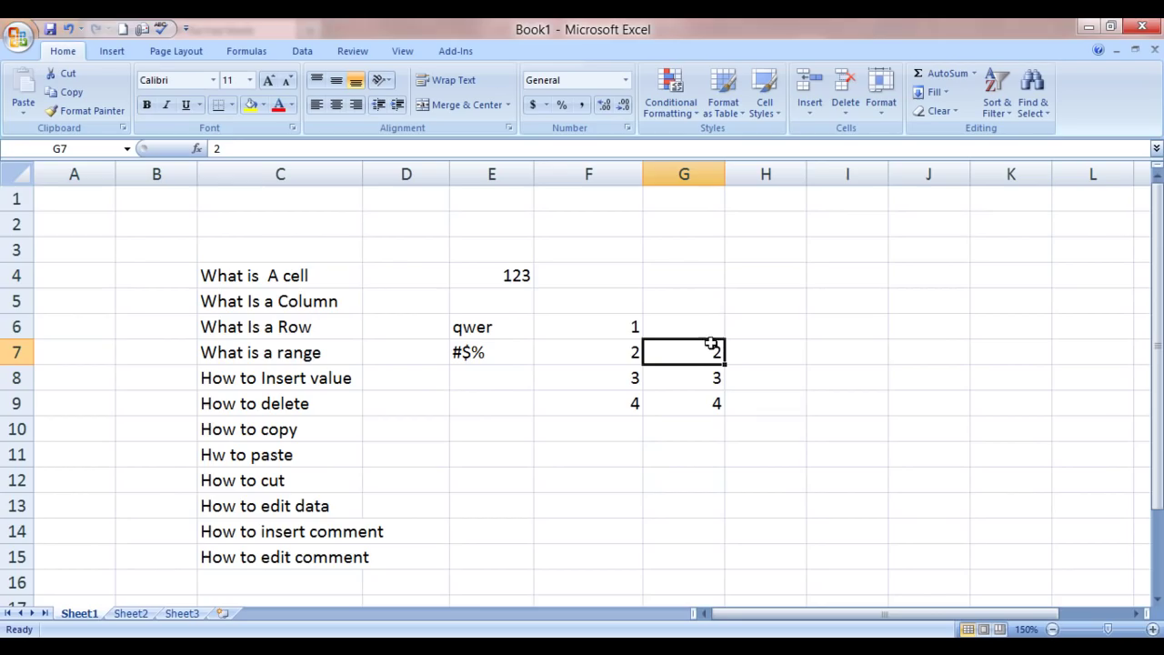
pyautogui.hotkey('ctrl', 'z')
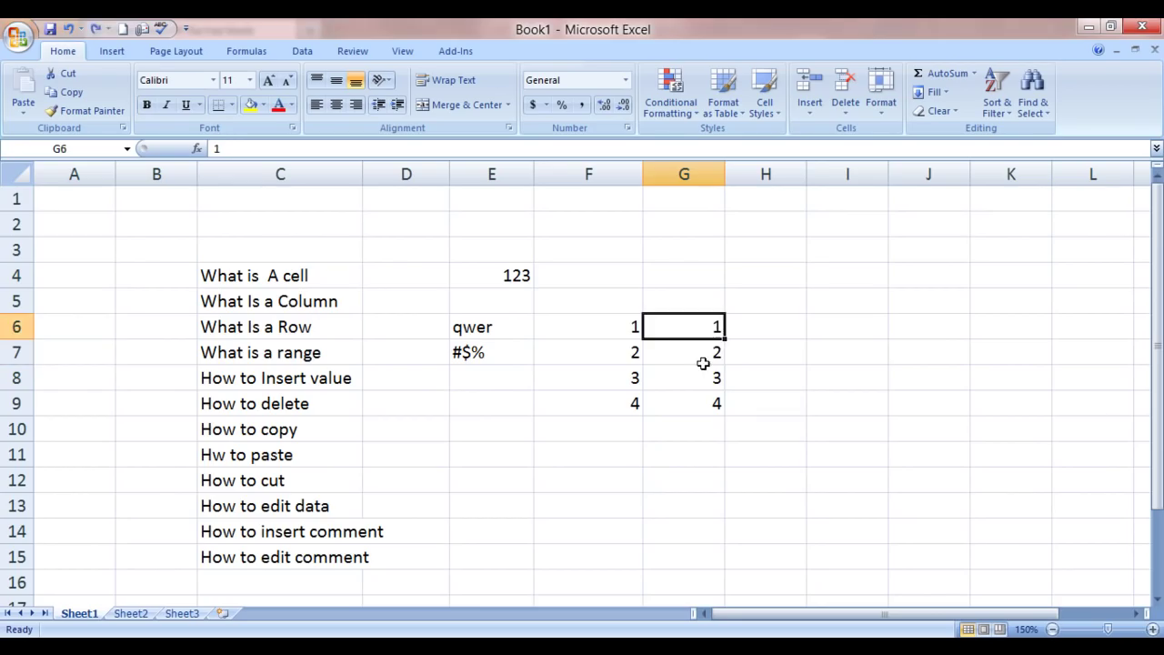
pyautogui.rightClick(710, 333)
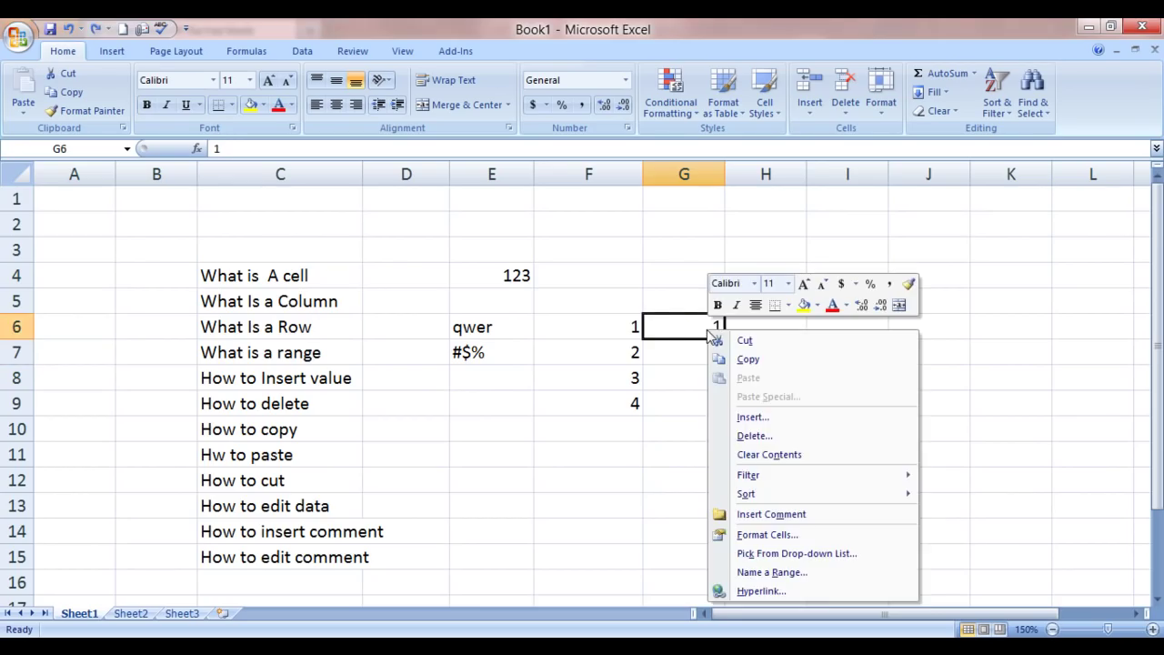
pyautogui.click(748, 436)
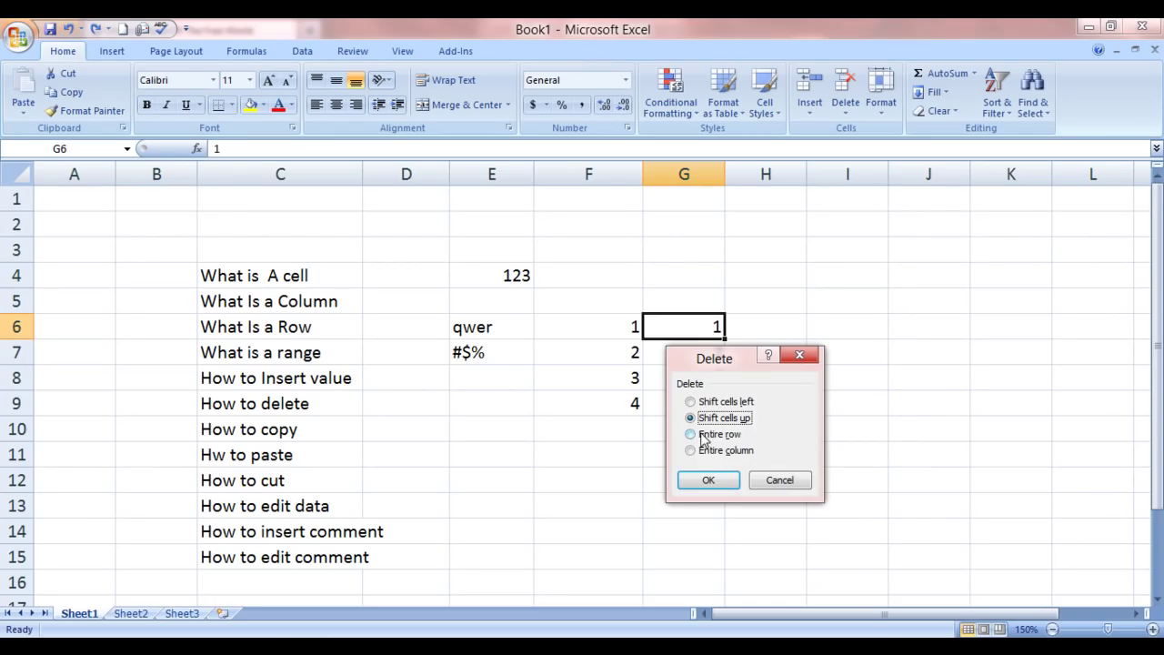
pyautogui.click(701, 436)
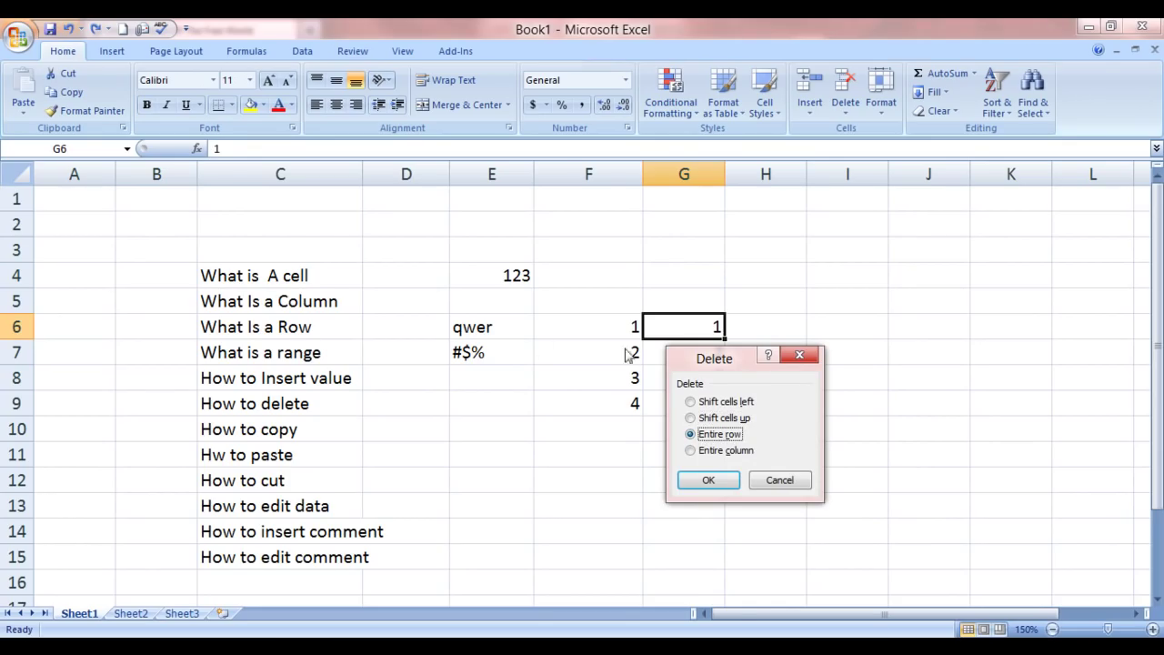
pyautogui.click(709, 480)
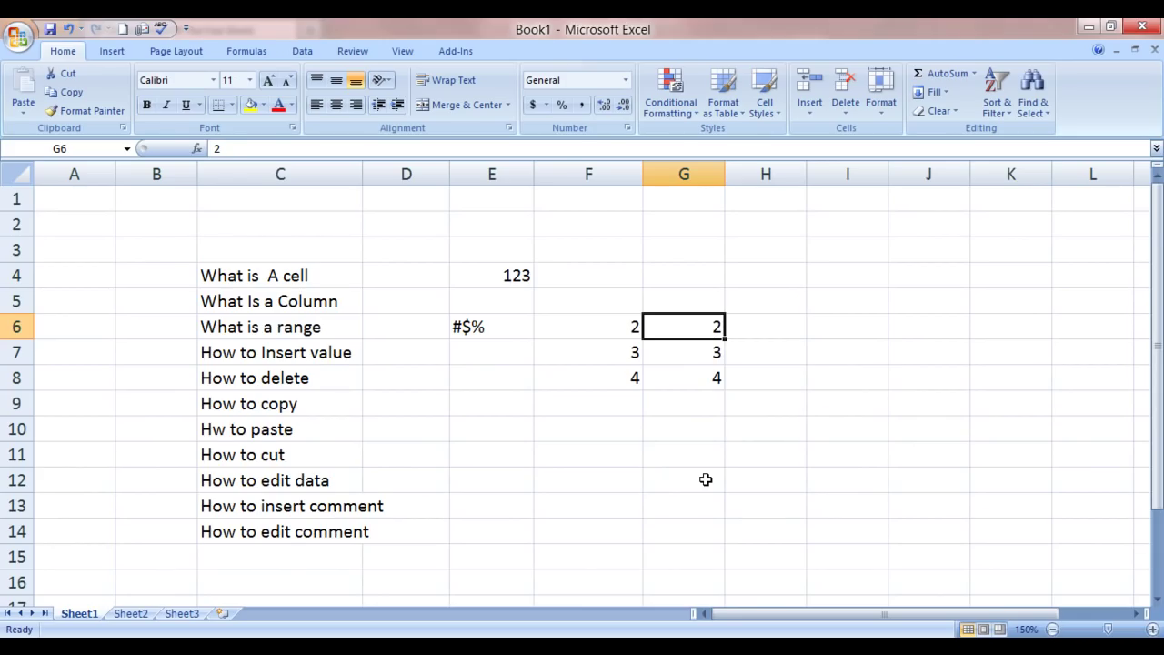
pyautogui.hotkey('ctrl', 'z')
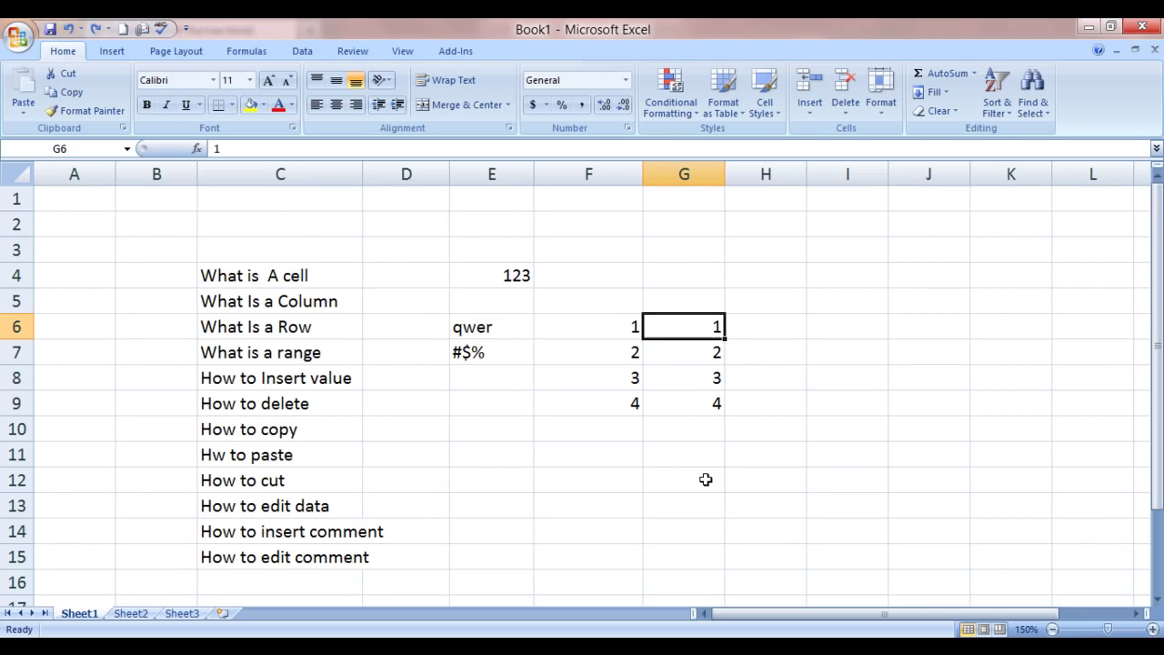
pyautogui.rightClick(705, 480)
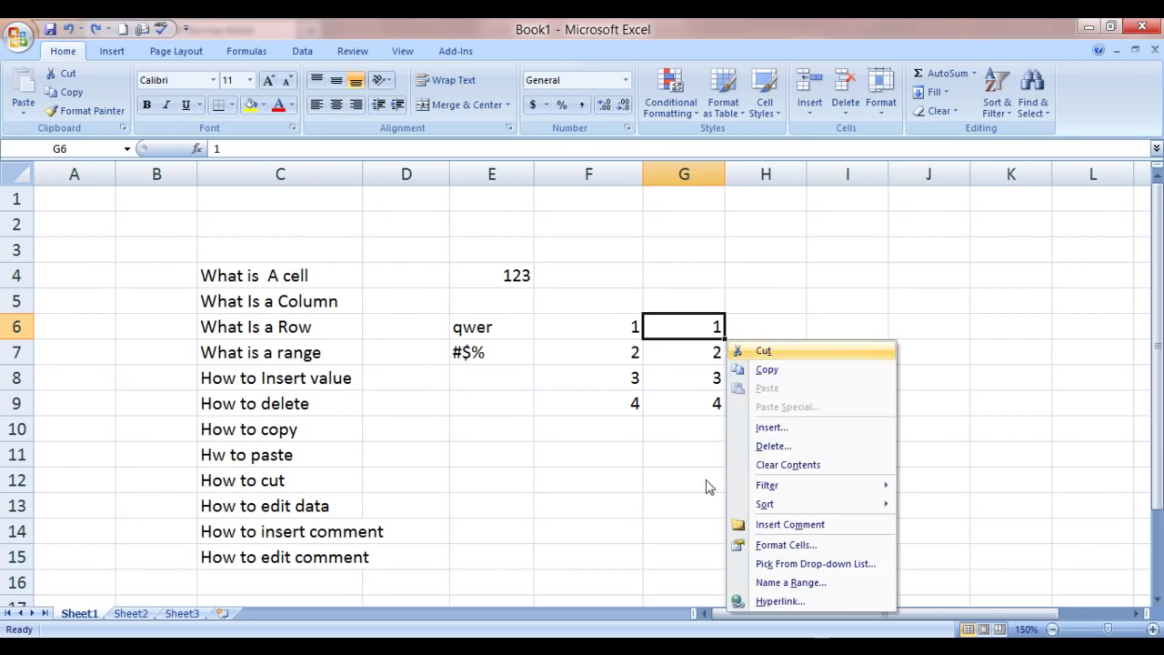
pyautogui.click(776, 445)
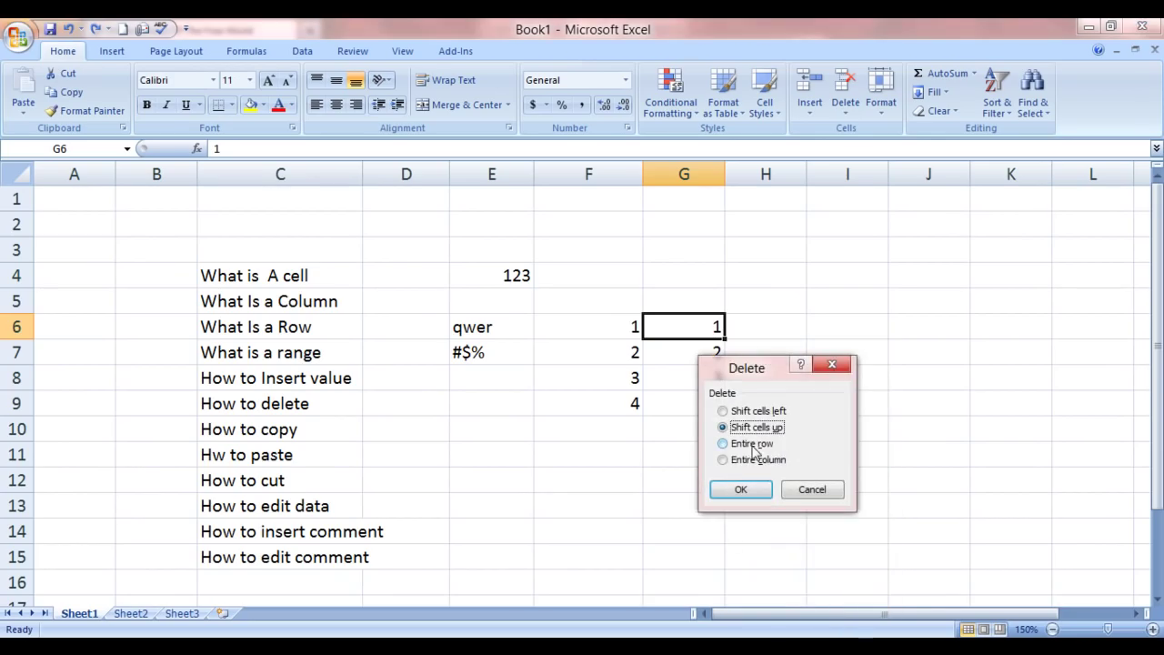
pyautogui.click(736, 461)
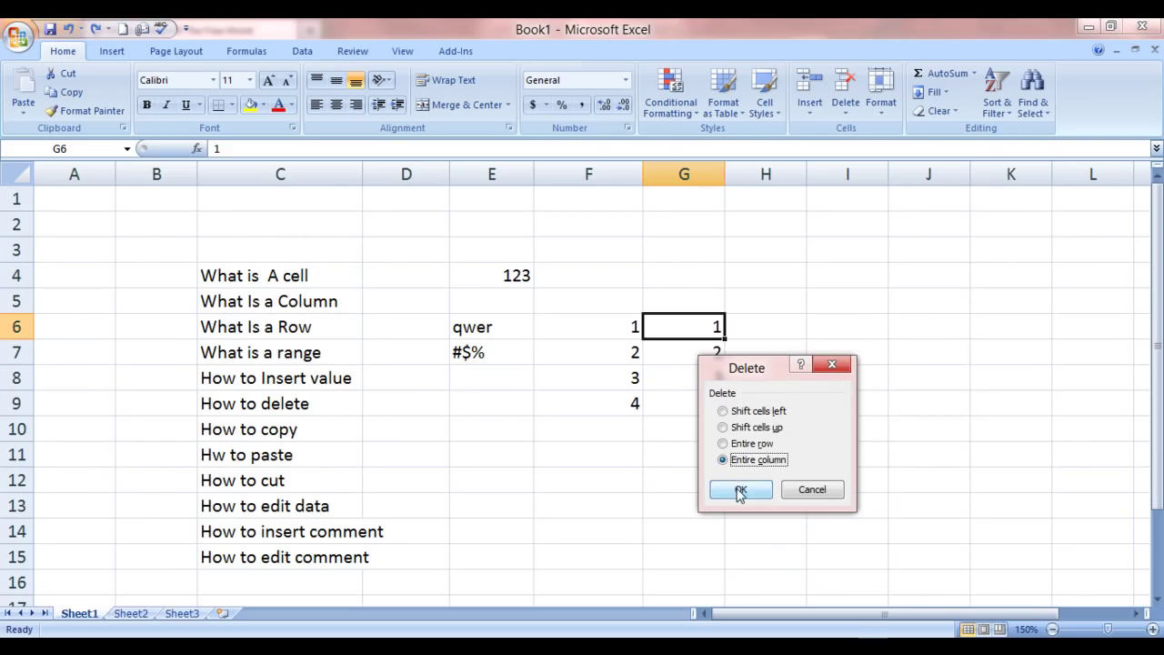
pyautogui.click(740, 490)
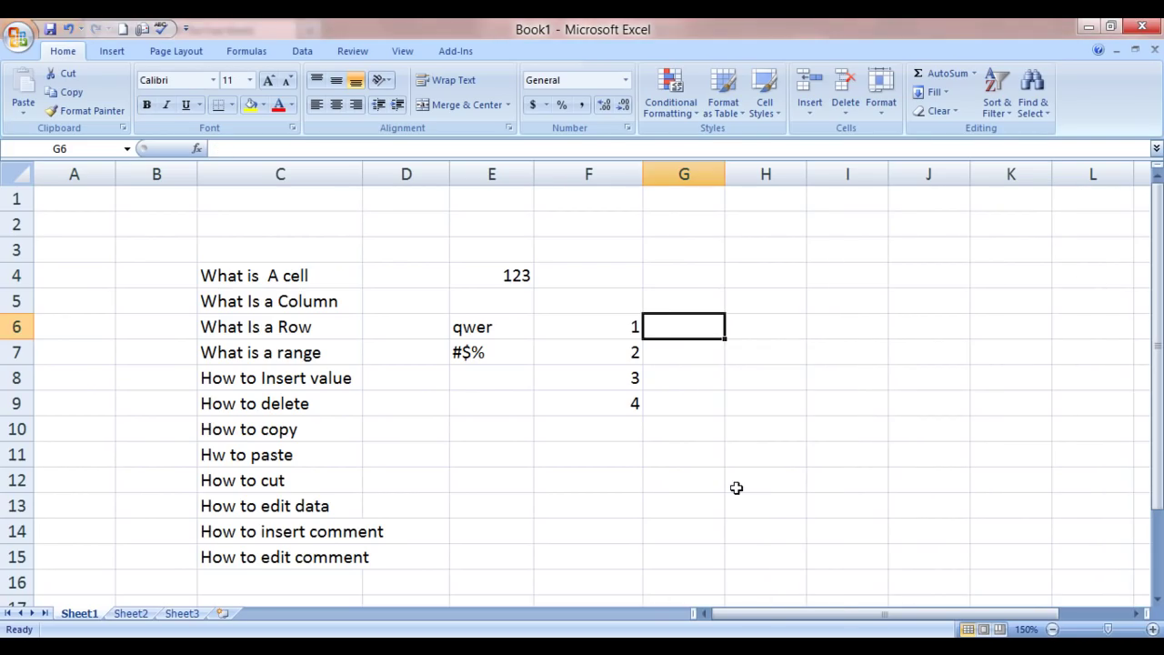
pyautogui.hotkey('ctrl', 'z')
pyautogui.click(676, 352)
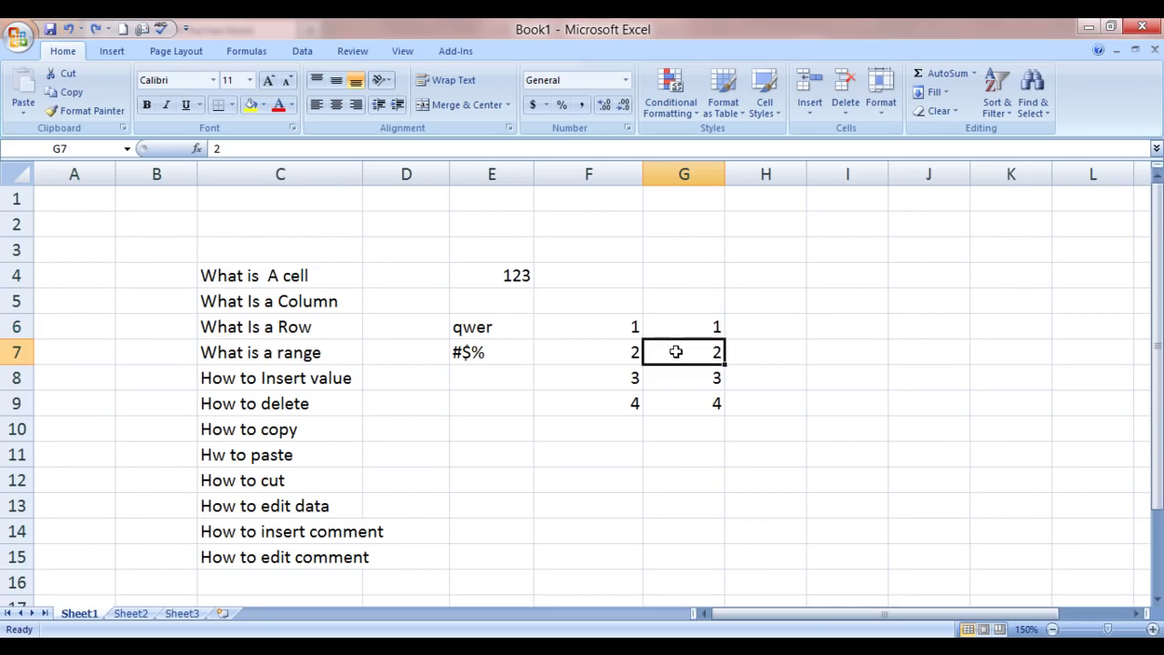
pyautogui.rightClick(676, 352)
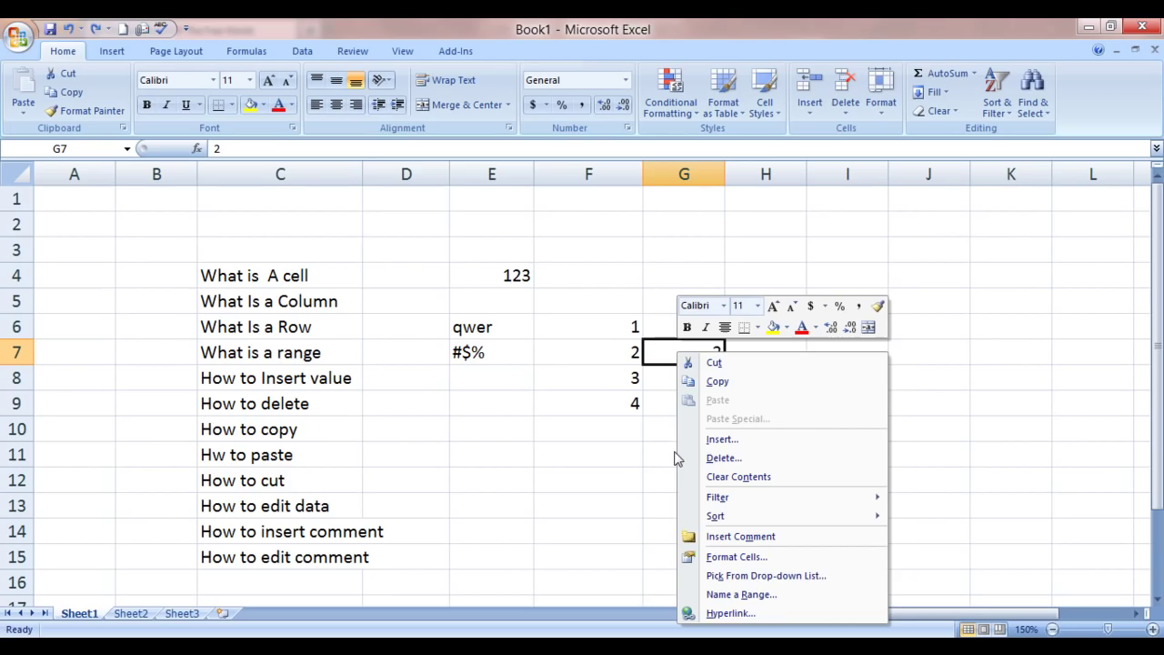
pyautogui.click(996, 329)
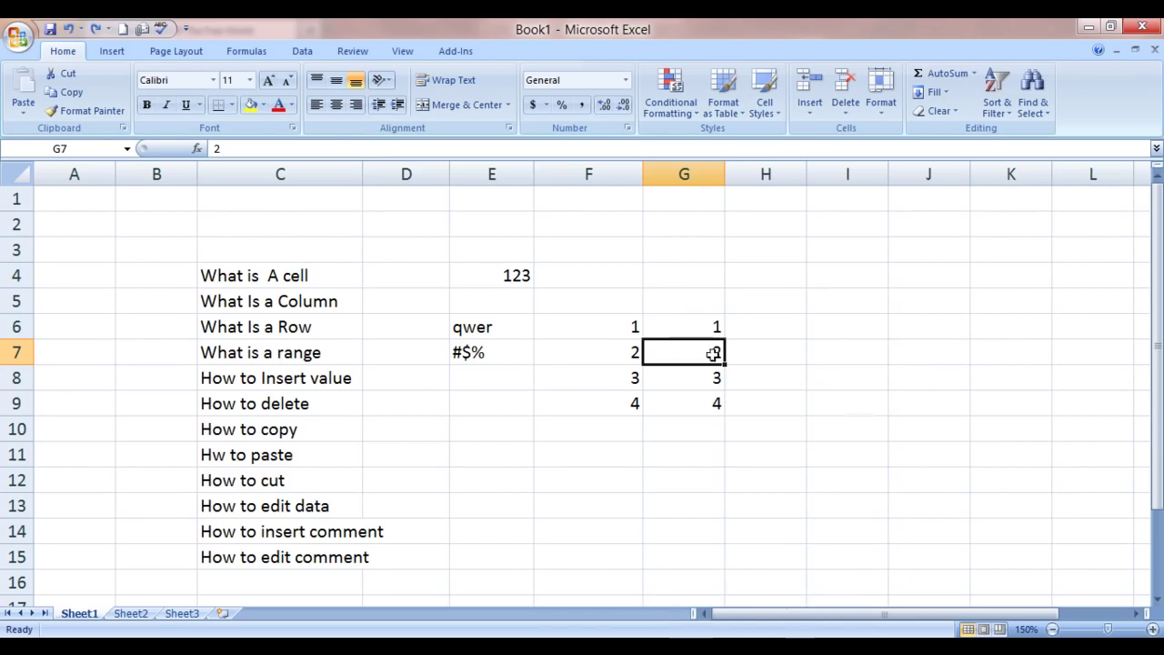
pyautogui.rightClick(804, 331)
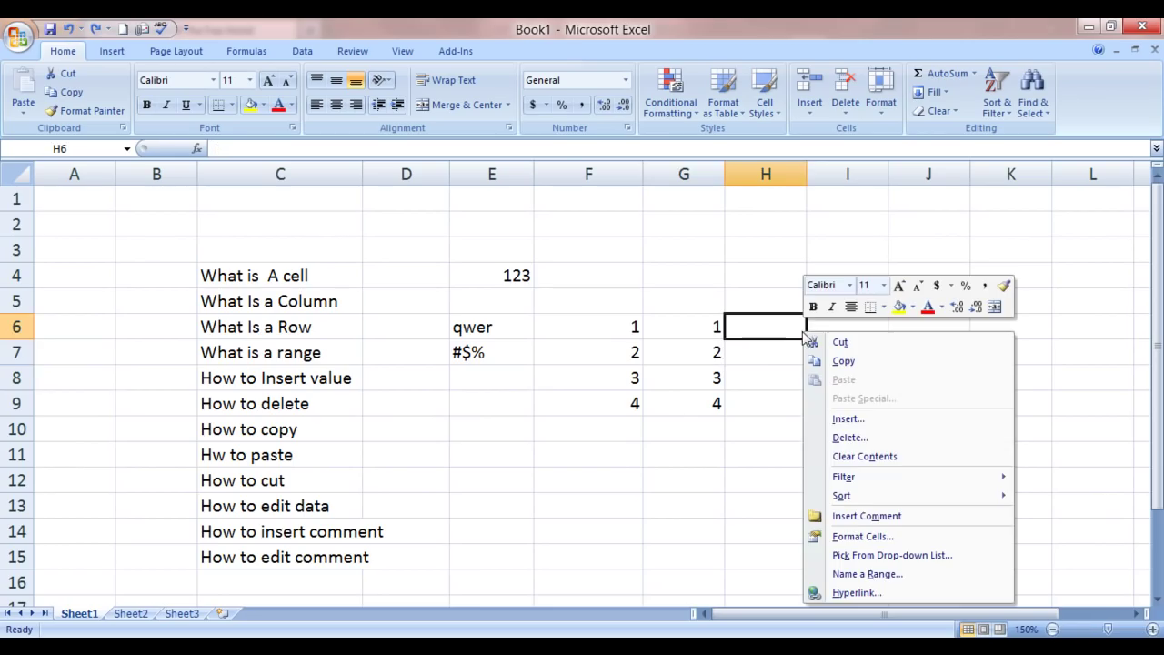
pyautogui.click(842, 459)
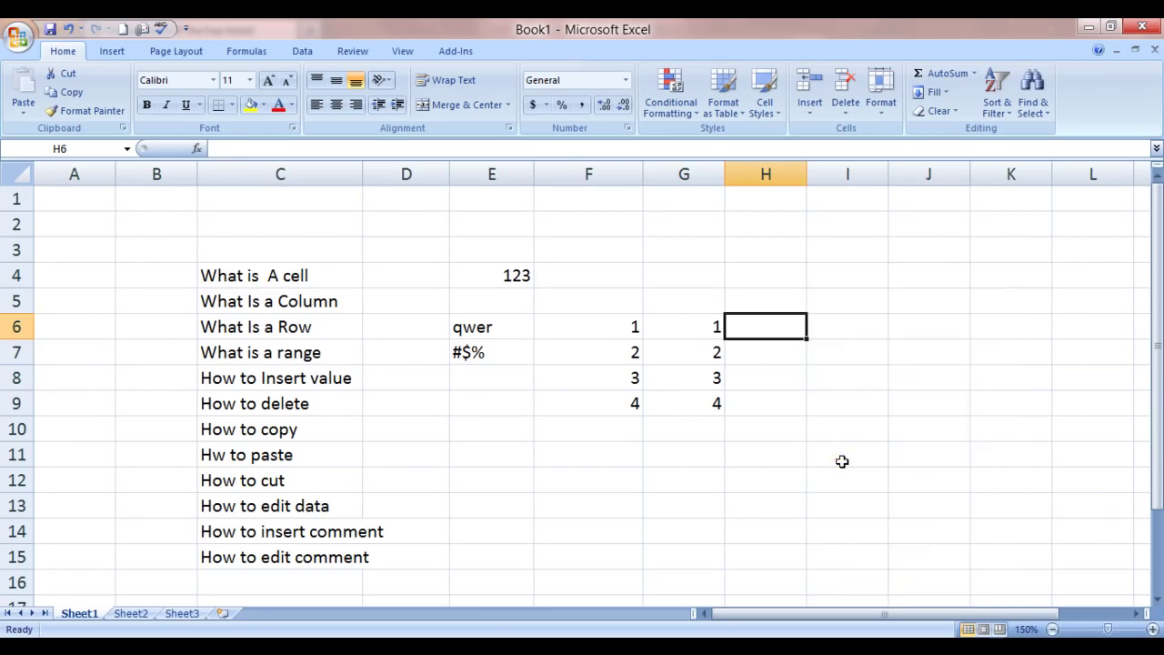
pyautogui.click(717, 375)
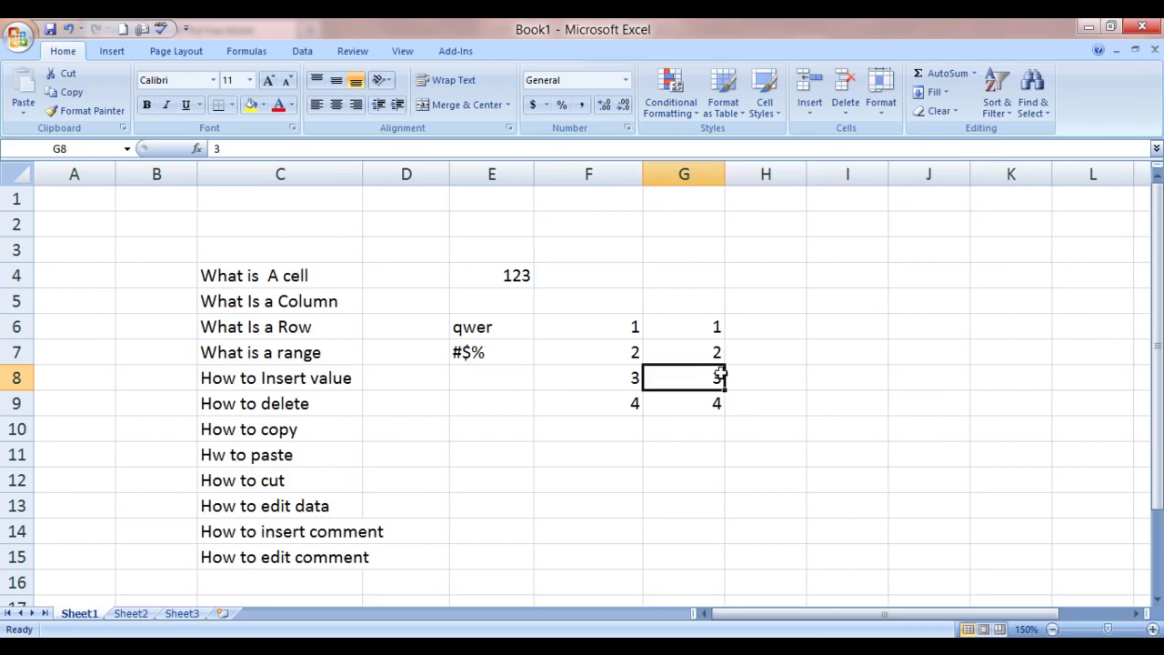
pyautogui.rightClick(790, 373)
pyautogui.click(700, 371)
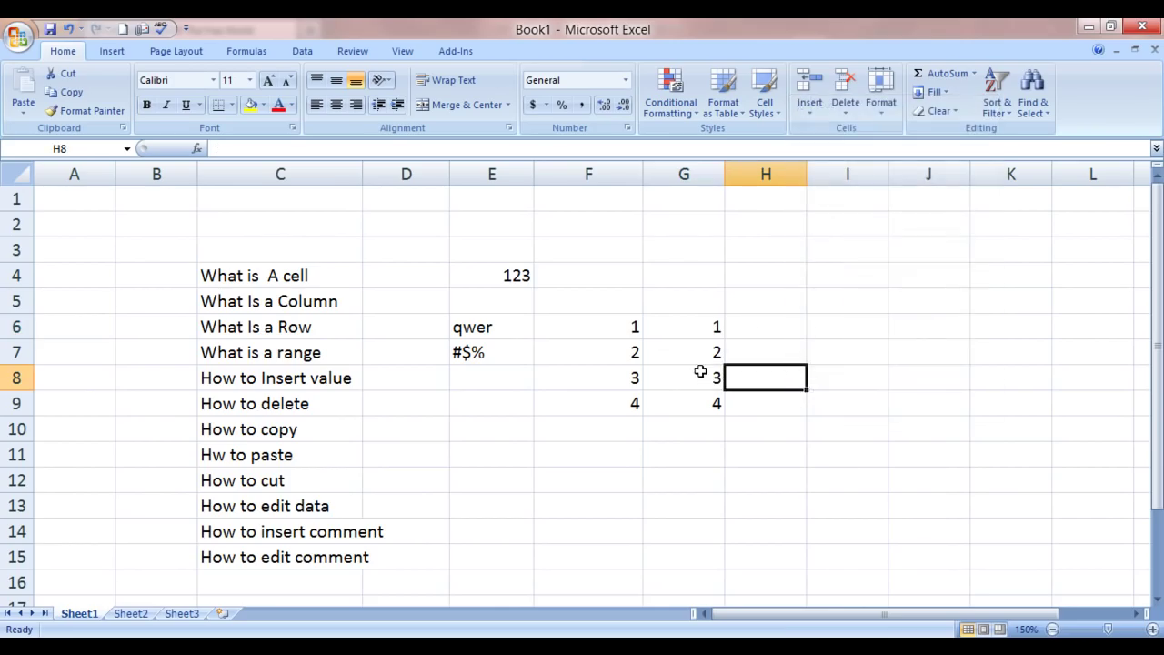
pyautogui.click(700, 371)
pyautogui.rightClick(700, 371)
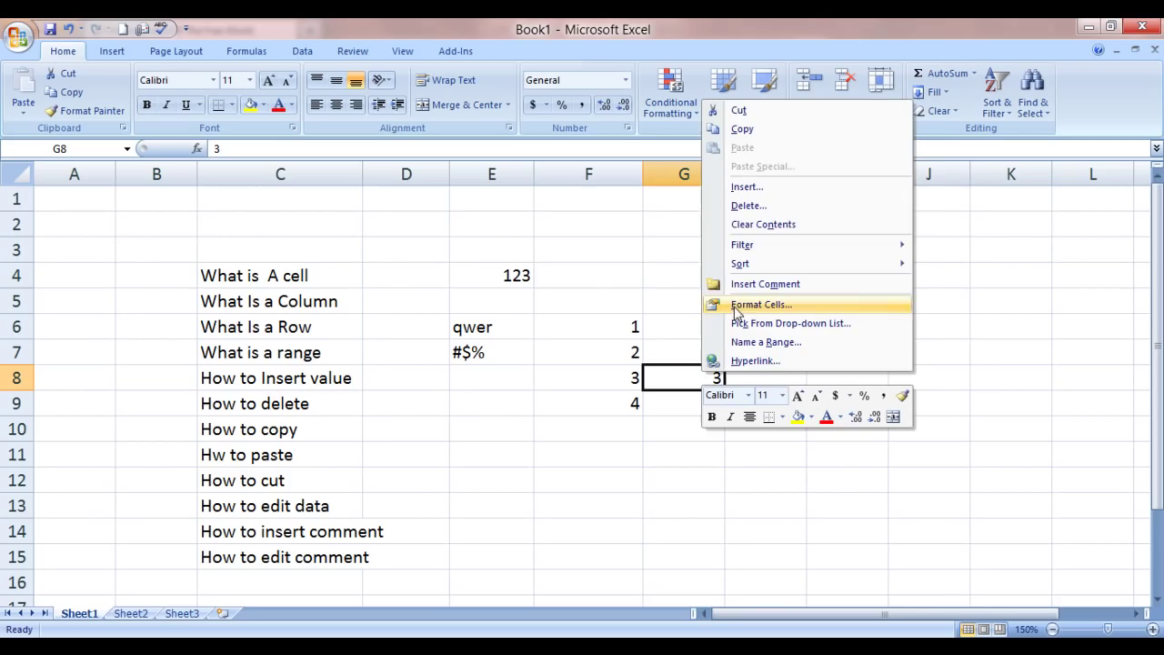
pyautogui.click(742, 225)
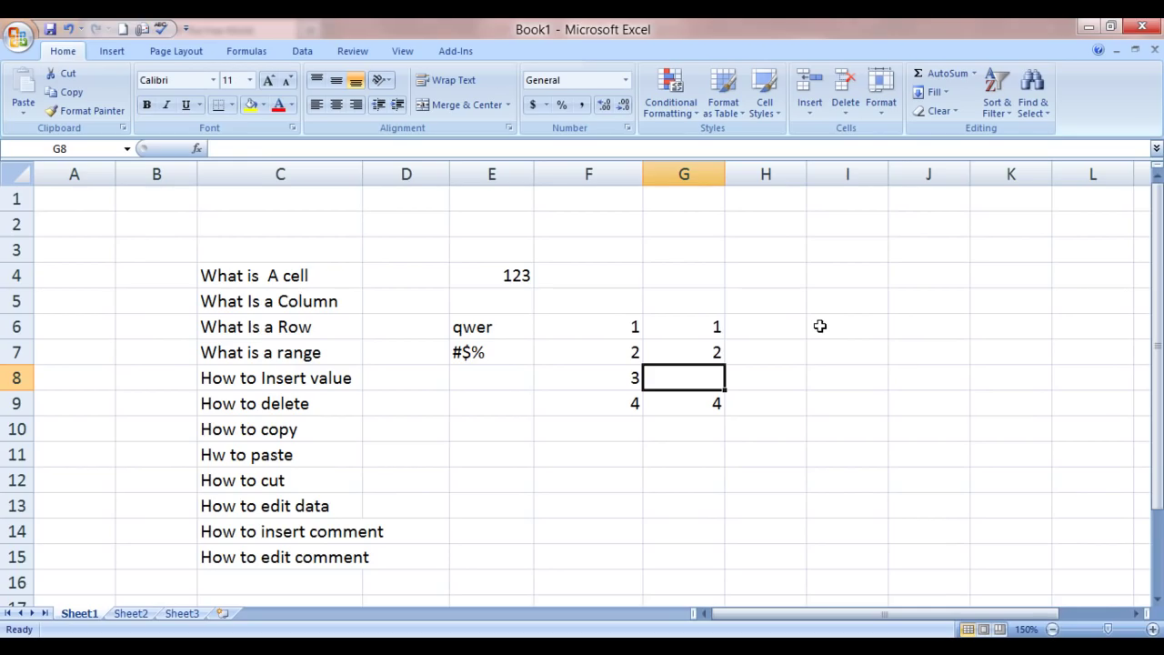
pyautogui.rightClick(702, 343)
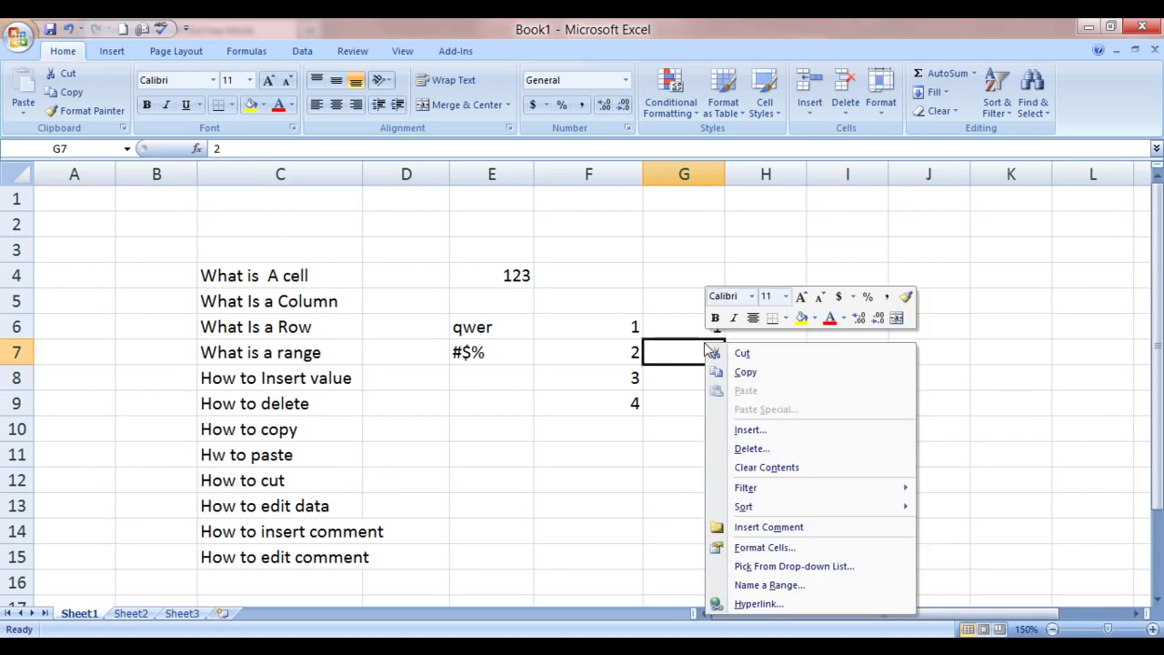
pyautogui.click(742, 469)
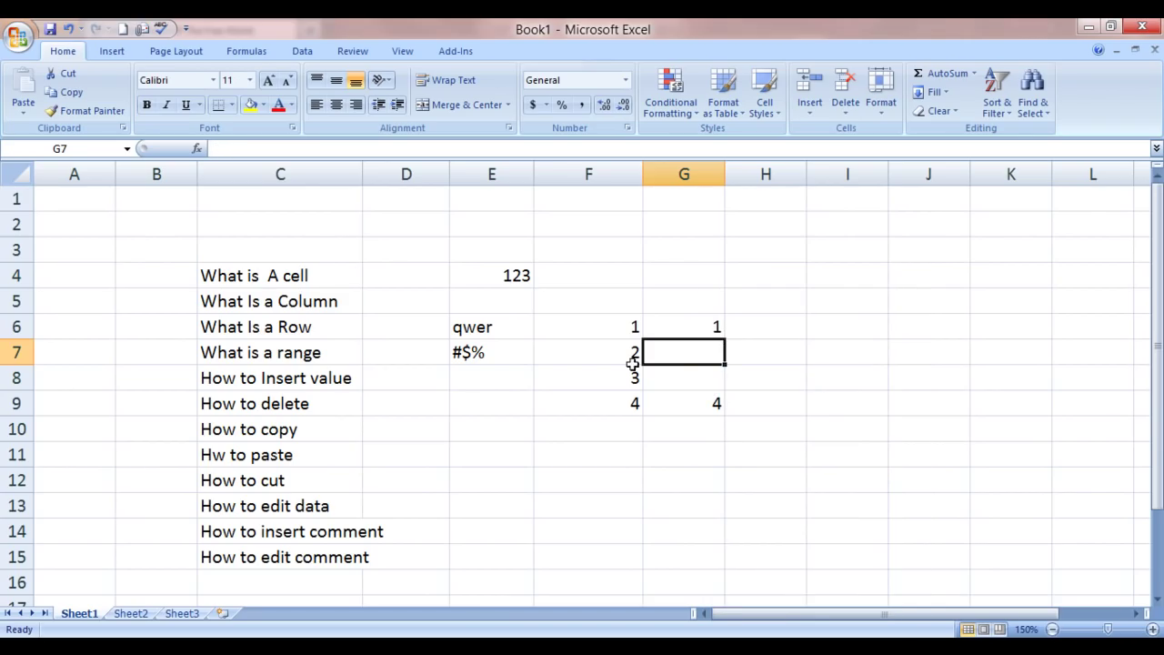
pyautogui.write('2')
pyautogui.click(683, 378)
pyautogui.write('3')
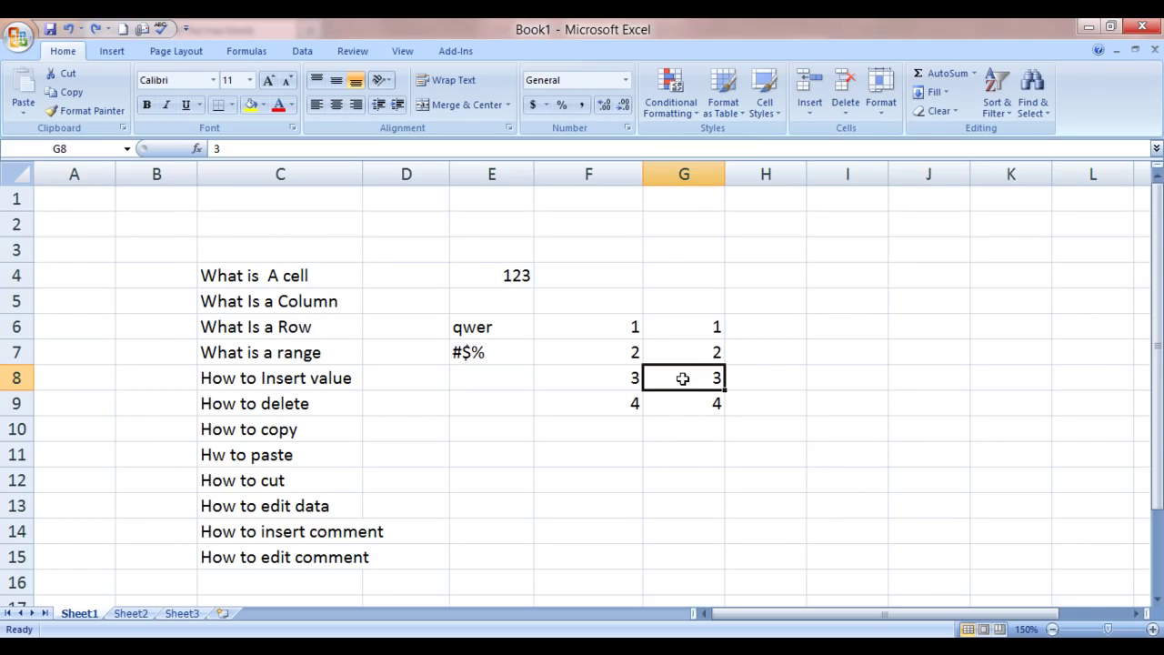
pyautogui.click(683, 379)
pyautogui.rightClick(684, 383)
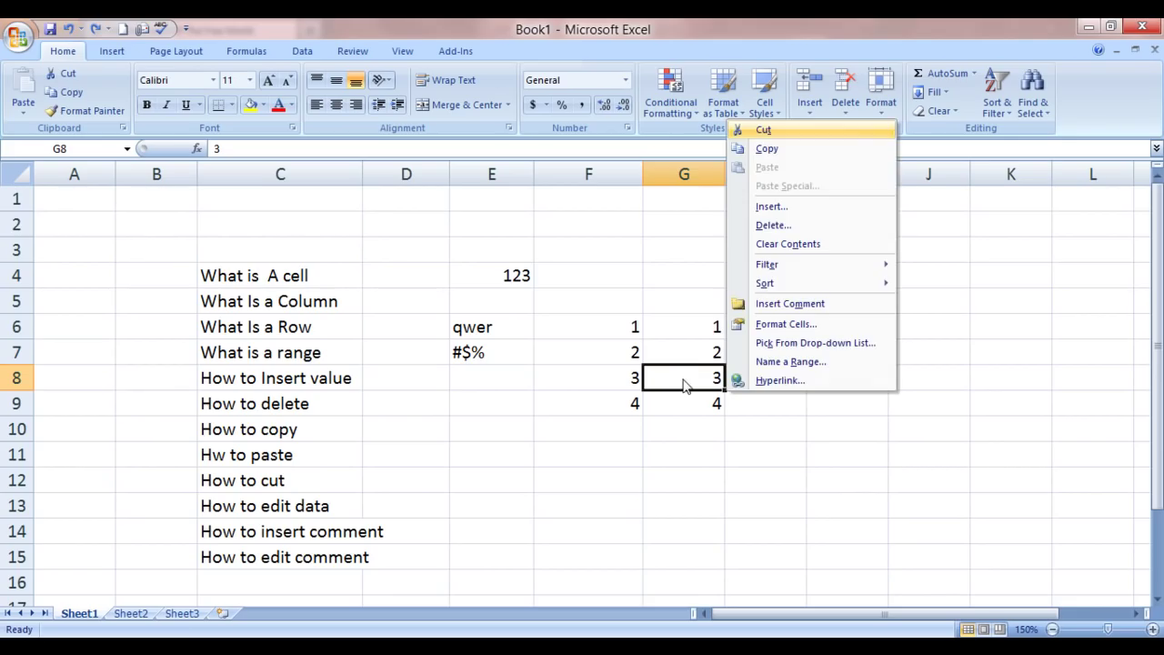
pyautogui.click(684, 383)
pyautogui.press('Delete')
pyautogui.hotkey('ctrl', 'z')
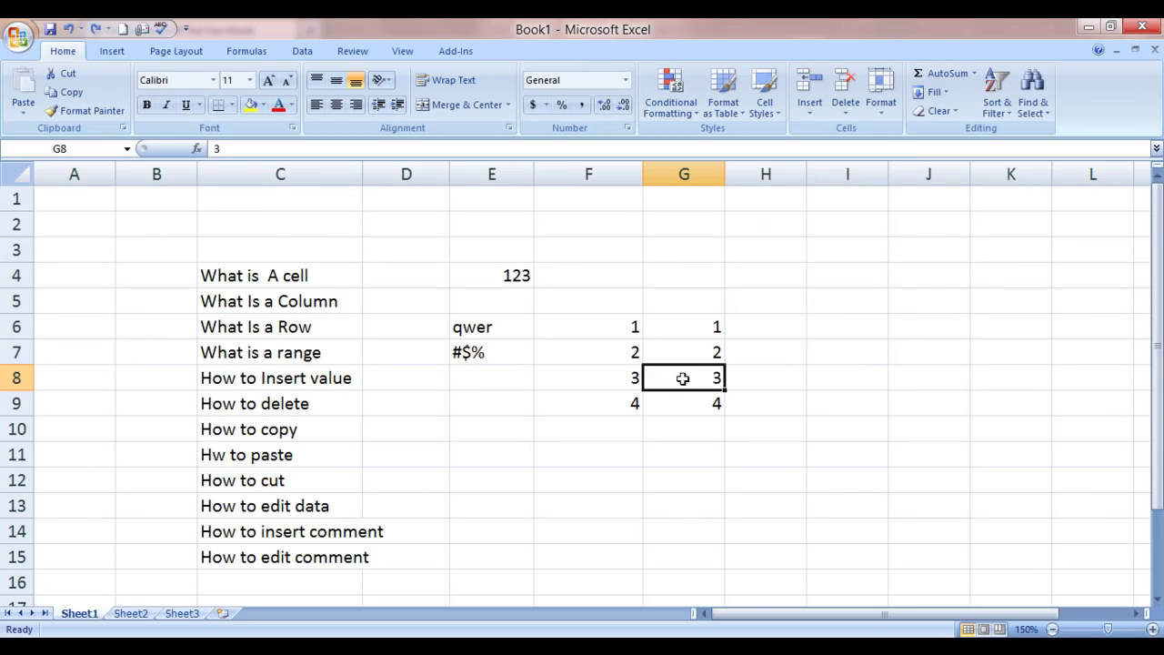
pyautogui.press('Right')
pyautogui.press('Left')
pyautogui.click(280, 430)
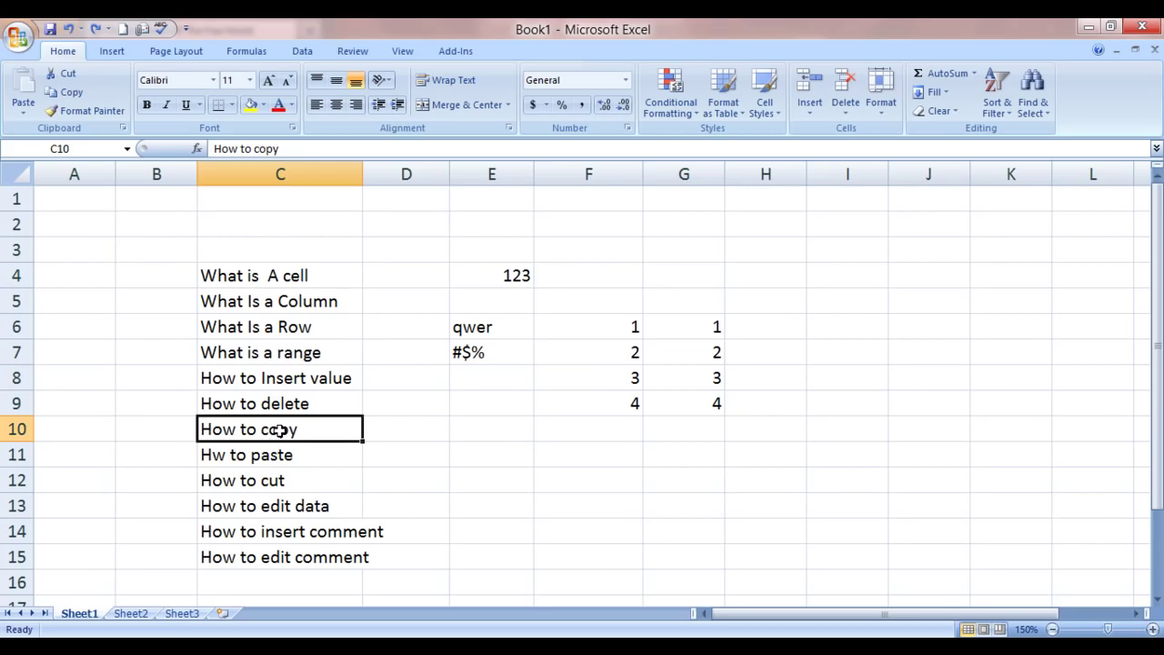
pyautogui.click(637, 329)
pyautogui.press('Delete')
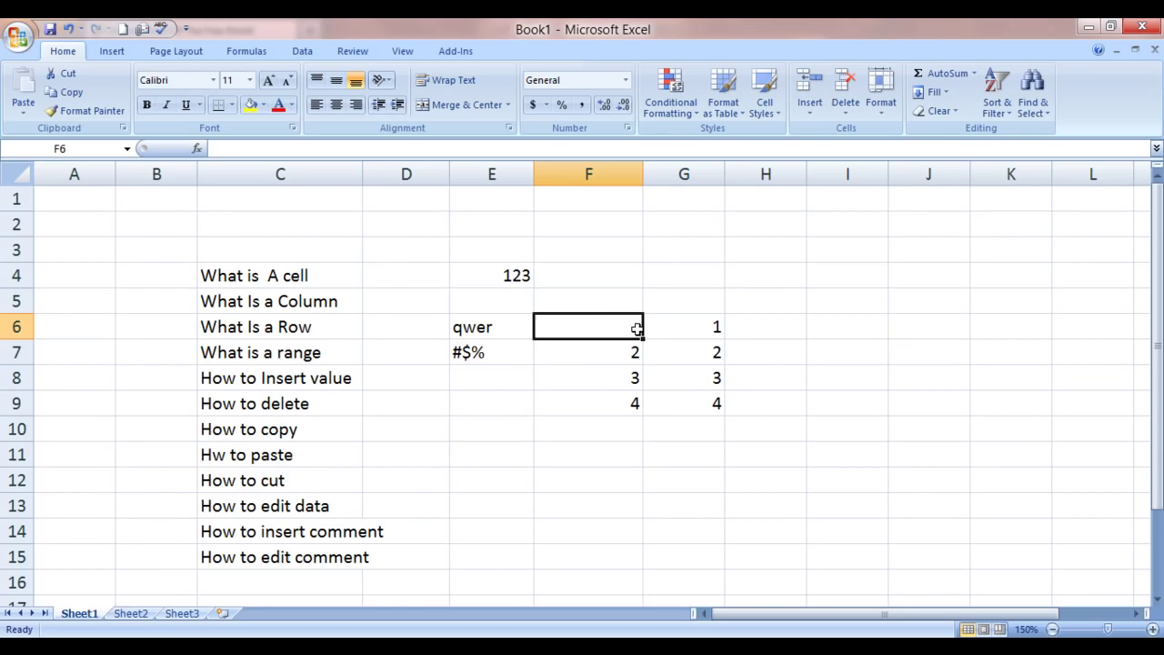
pyautogui.hotkey('ctrl', 'z')
pyautogui.hotkey('shift', 'space')
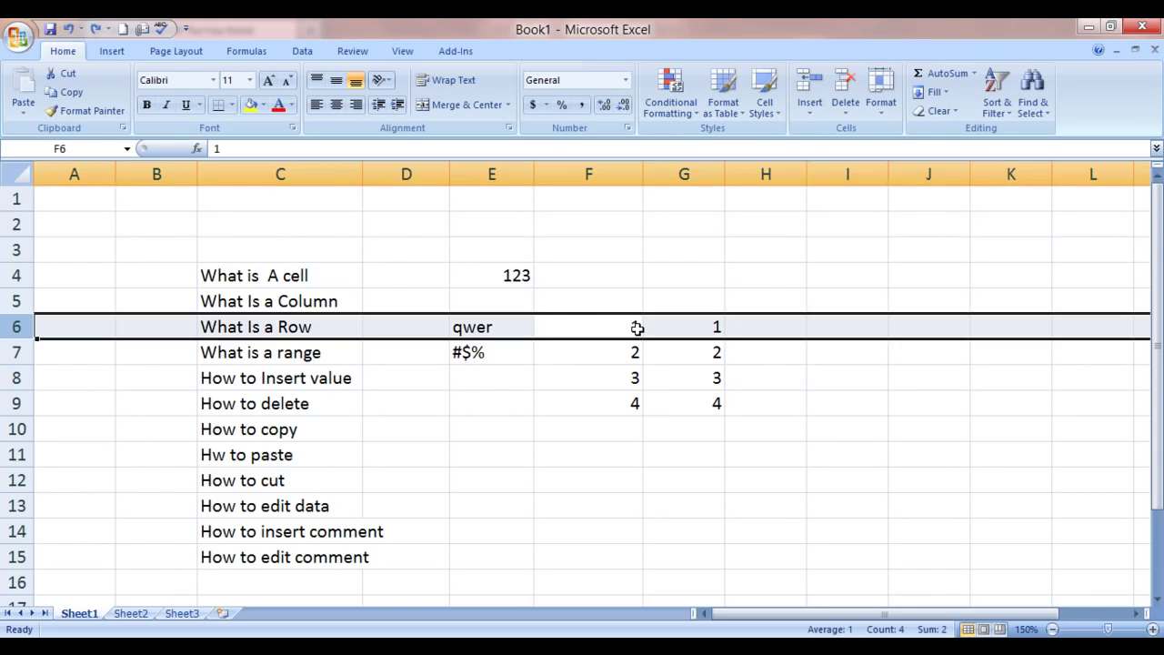
pyautogui.press('Down')
pyautogui.press('Up')
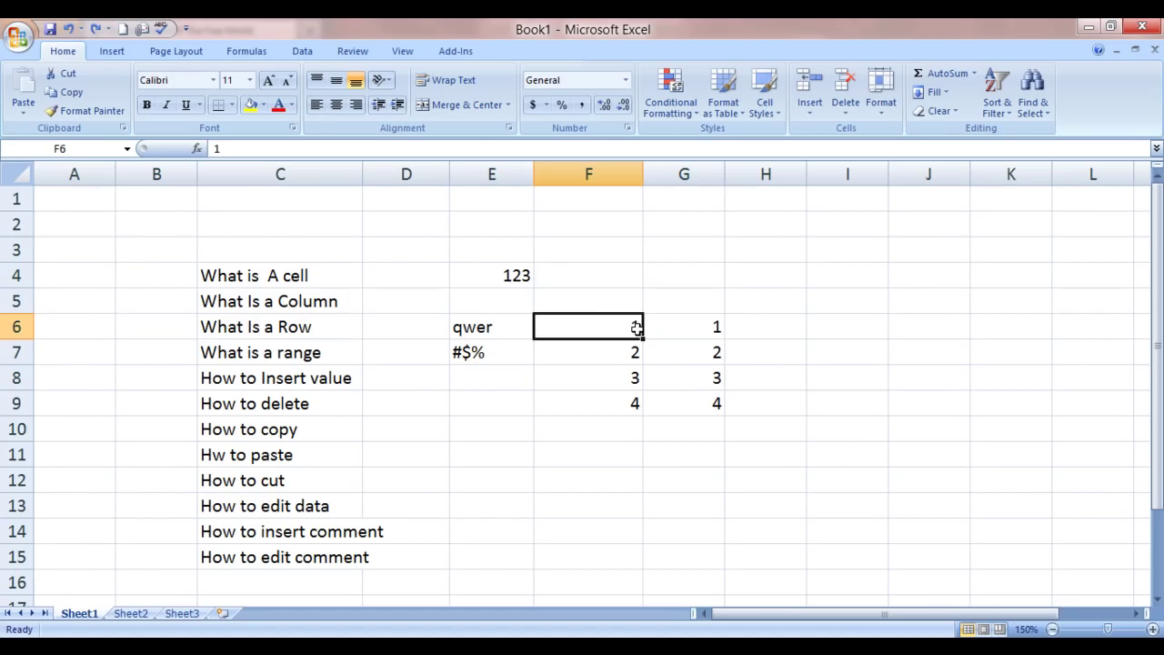
pyautogui.hotkey('shift', 'space')
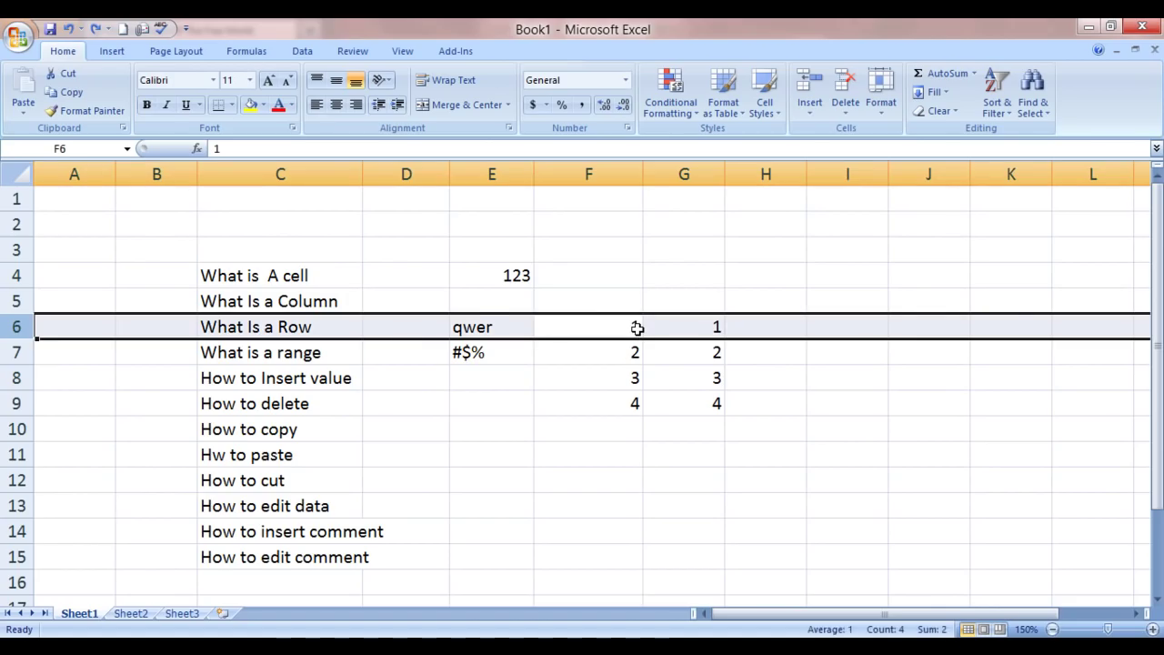
pyautogui.press('Delete')
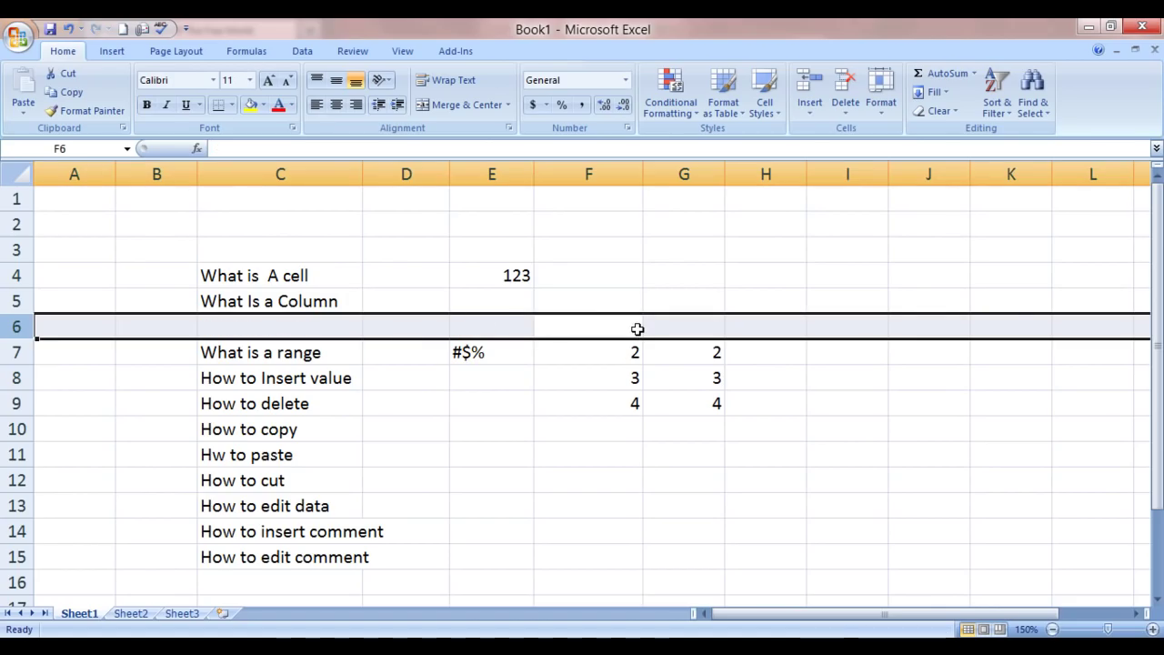
pyautogui.hotkey('ctrl', 'z')
pyautogui.press('Down')
pyautogui.press('Down')
pyautogui.press('Down')
pyautogui.press('Down')
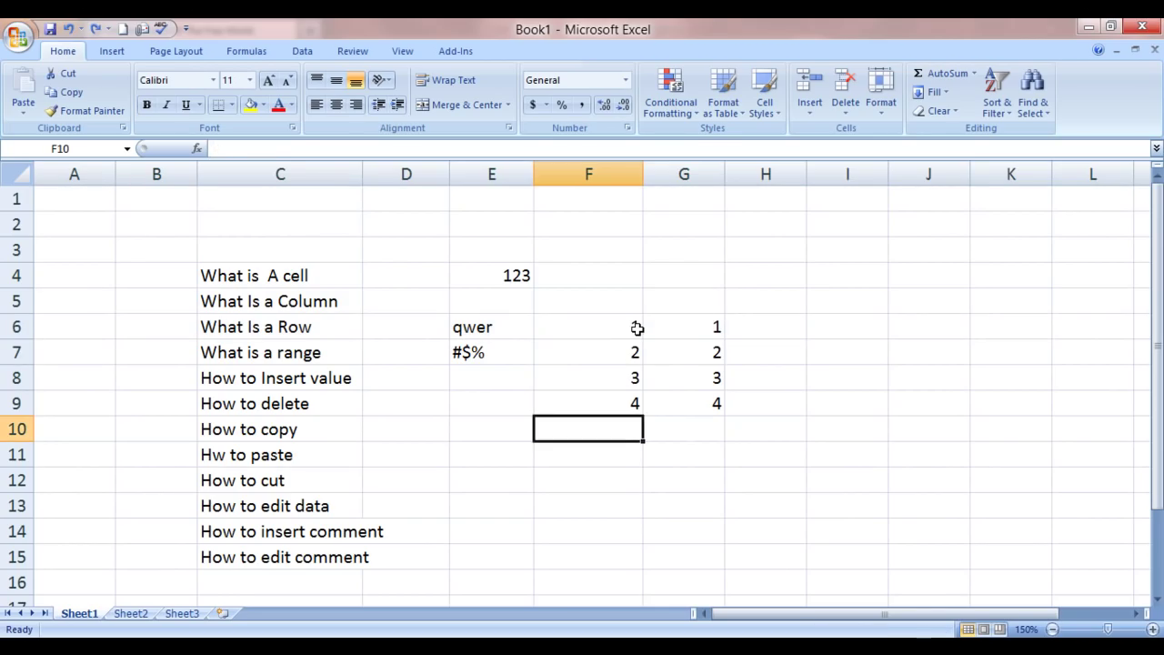
# - Enter 'You are a good student' in D4 and autofit column D to show it fully
pyautogui.click(288, 421)
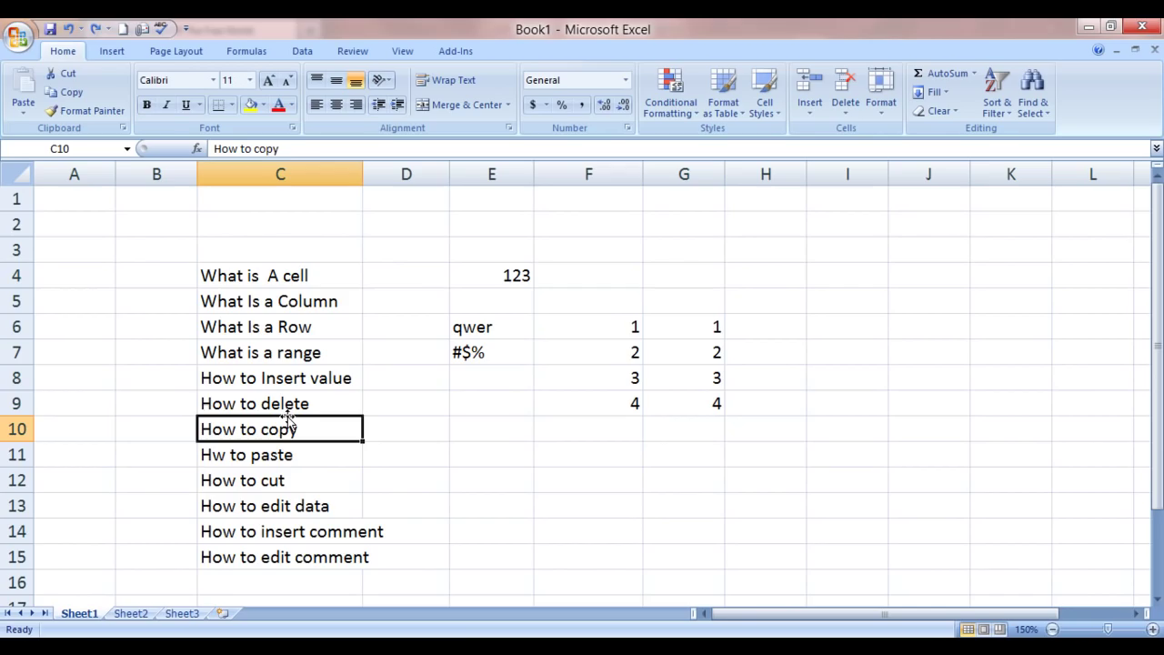
pyautogui.press('Up')
pyautogui.press('Up')
pyautogui.press('Up')
pyautogui.press('Up')
pyautogui.press('Up')
pyautogui.press('Up')
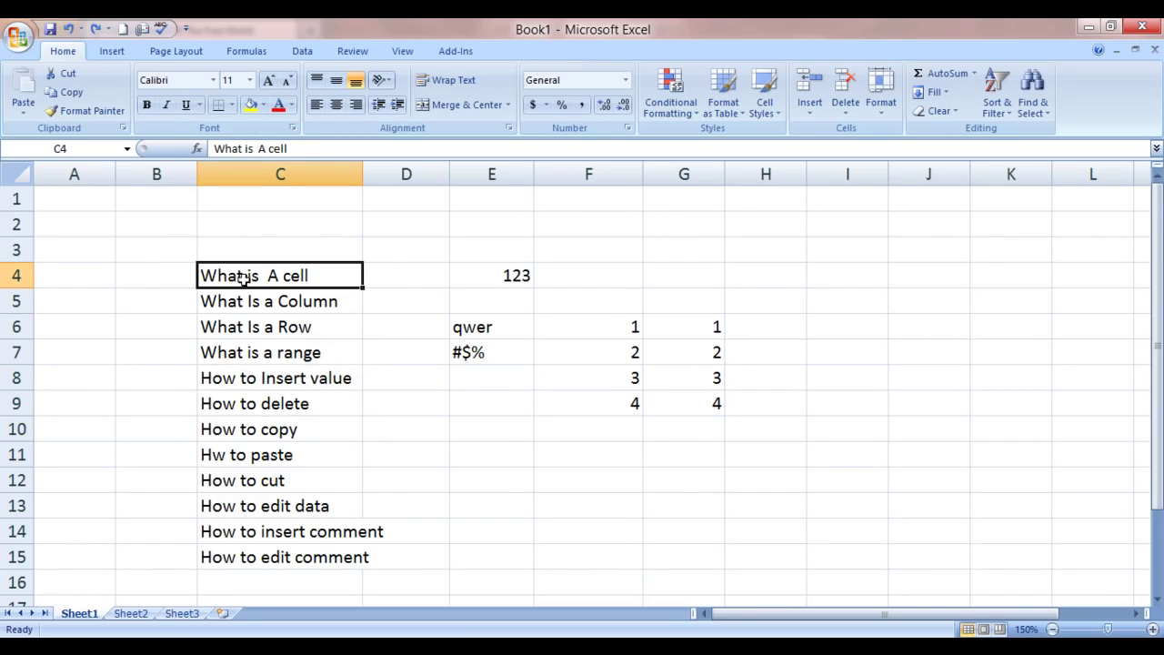
pyautogui.click(401, 279)
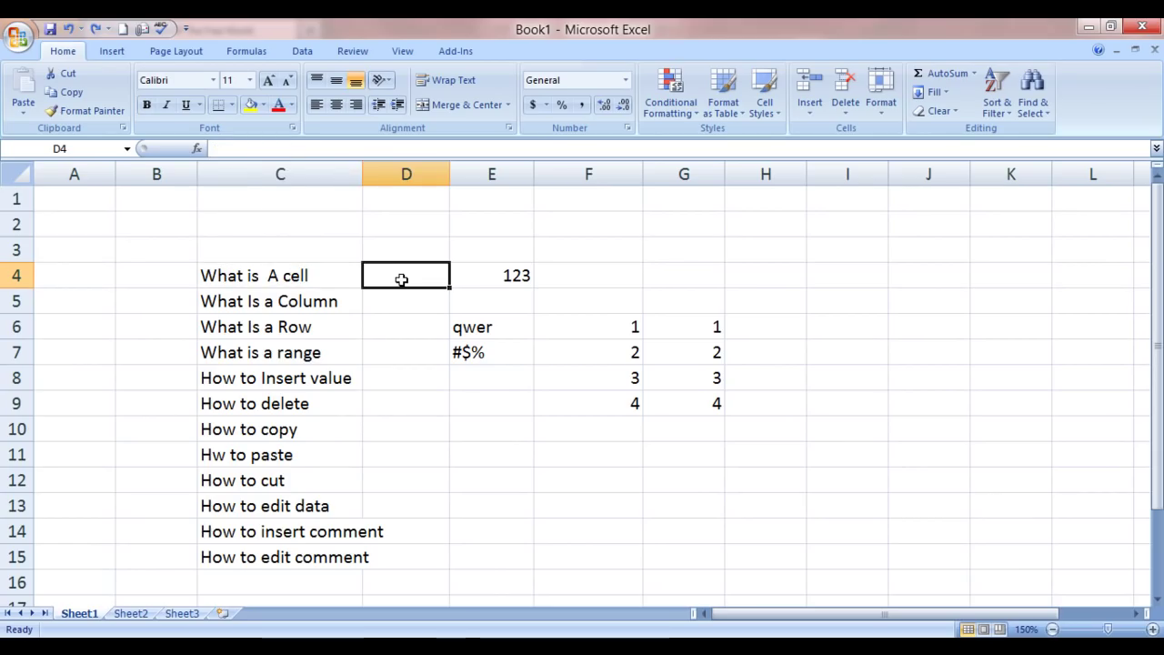
pyautogui.write('You ')
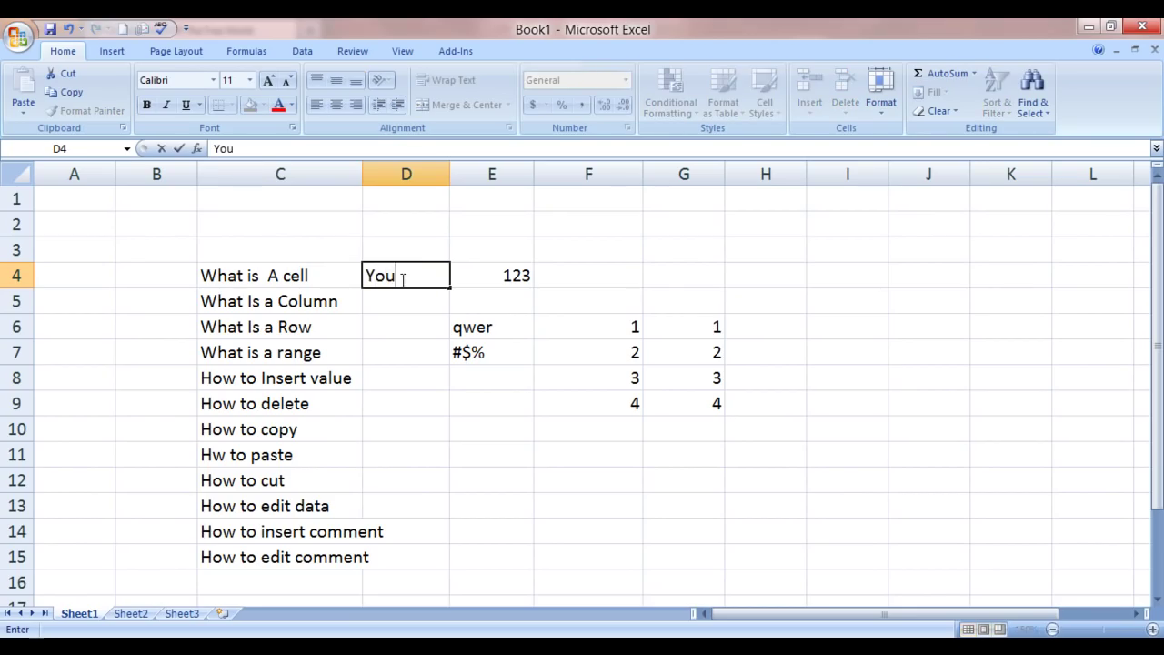
pyautogui.write('are  a good ')
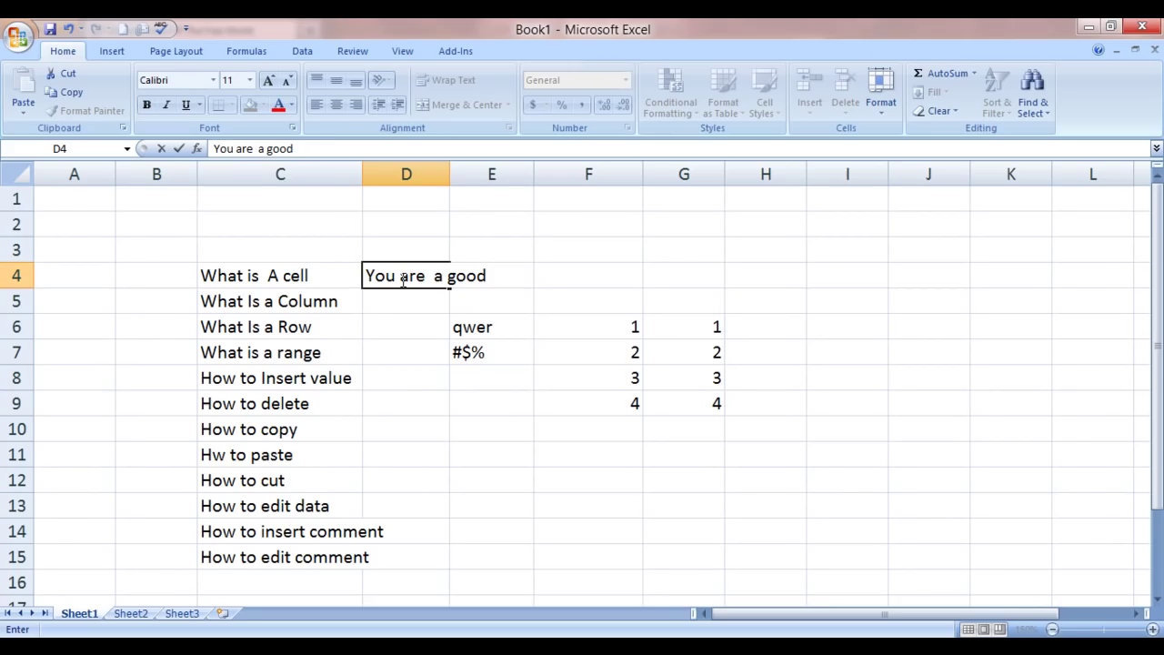
pyautogui.write('student')
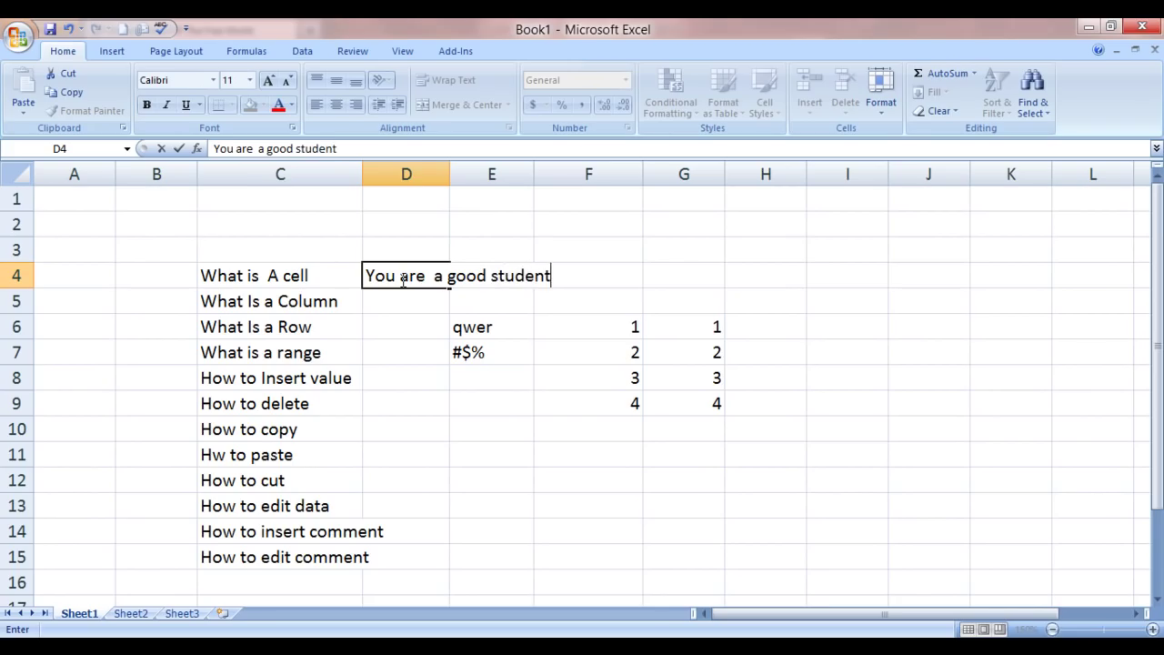
pyautogui.click(458, 481)
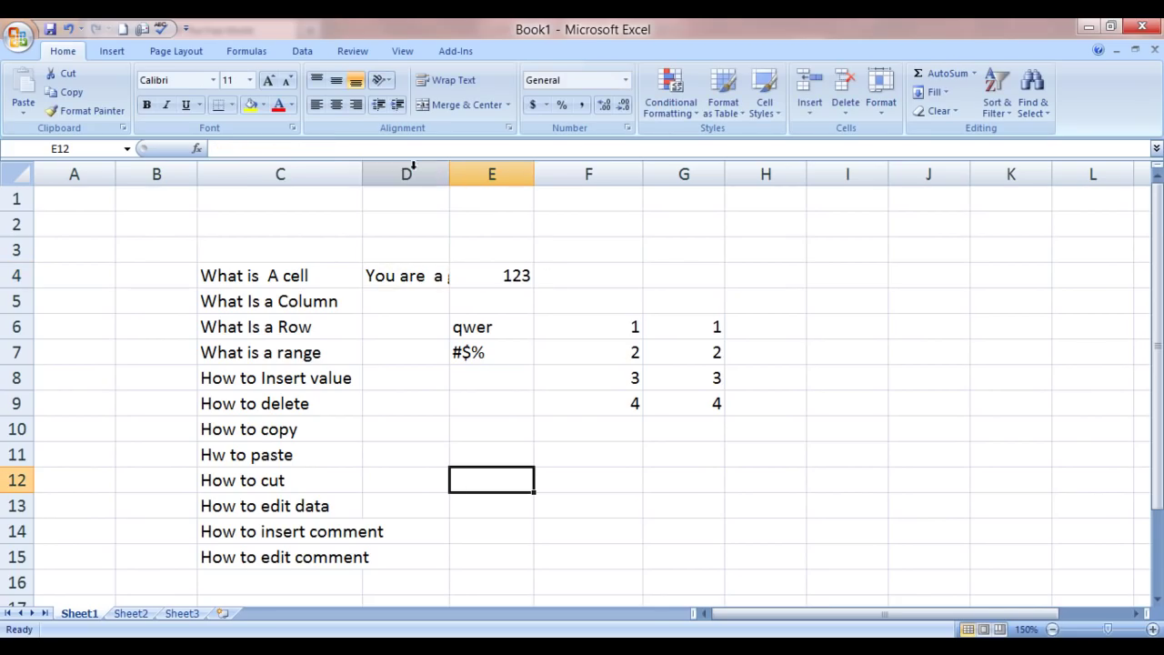
pyautogui.doubleClick(449, 174)
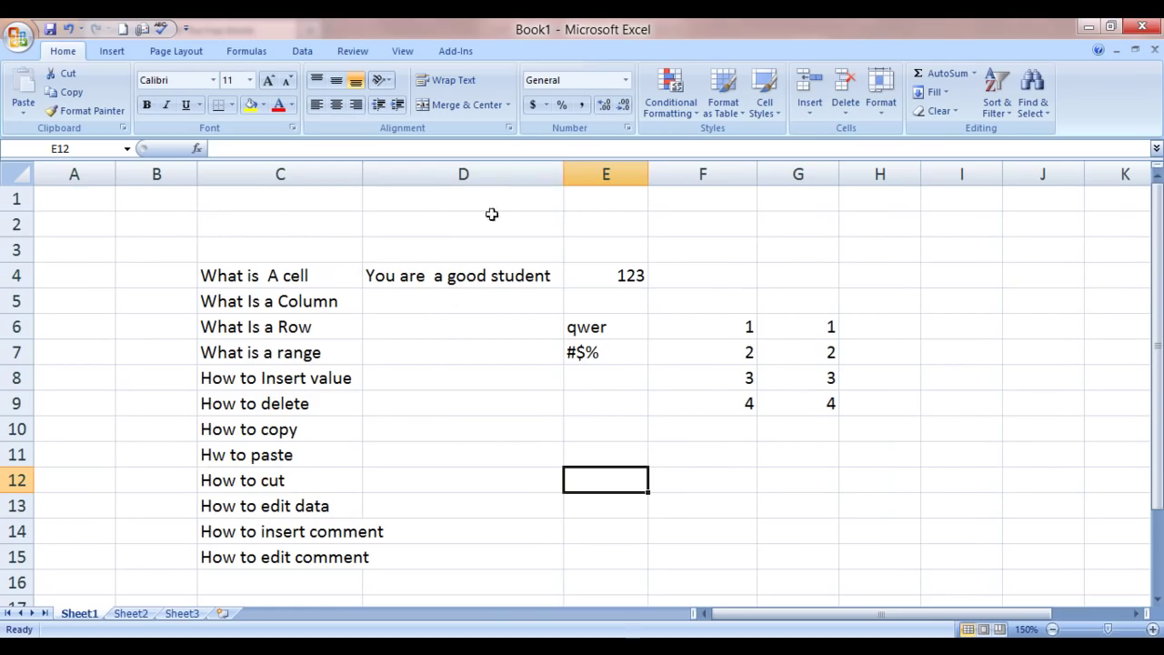
pyautogui.click(494, 337)
# - Copy D4's sentence into H9 with Ctrl+C and Ctrl+V
pyautogui.click(492, 279)
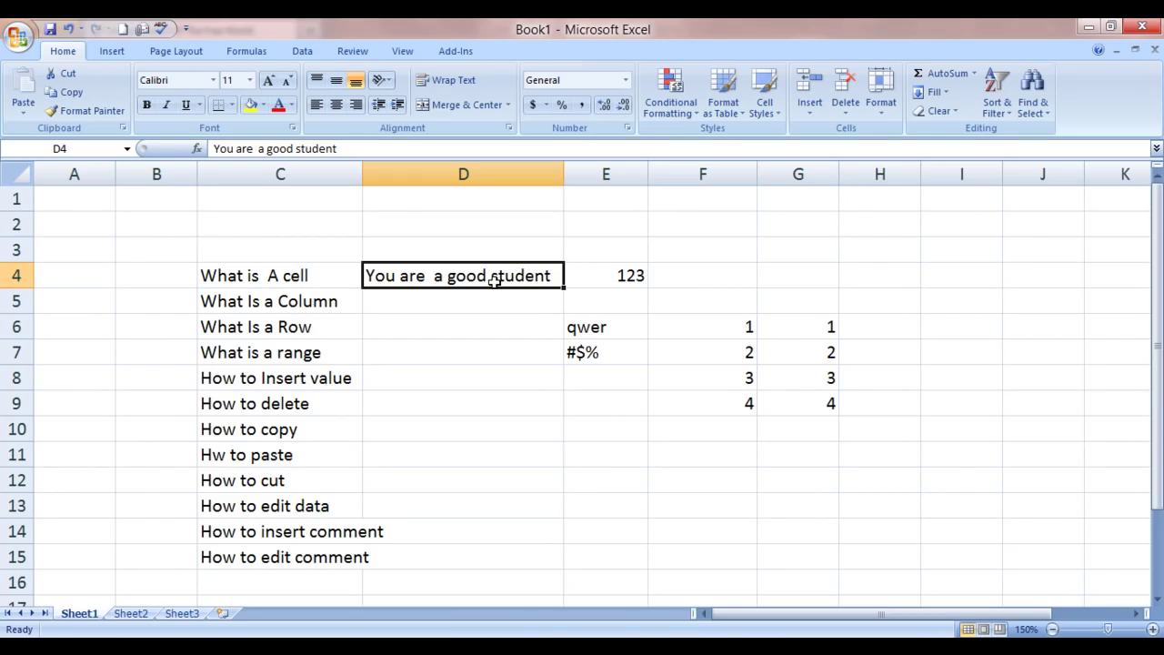
pyautogui.hotkey('ctrl', 'c')
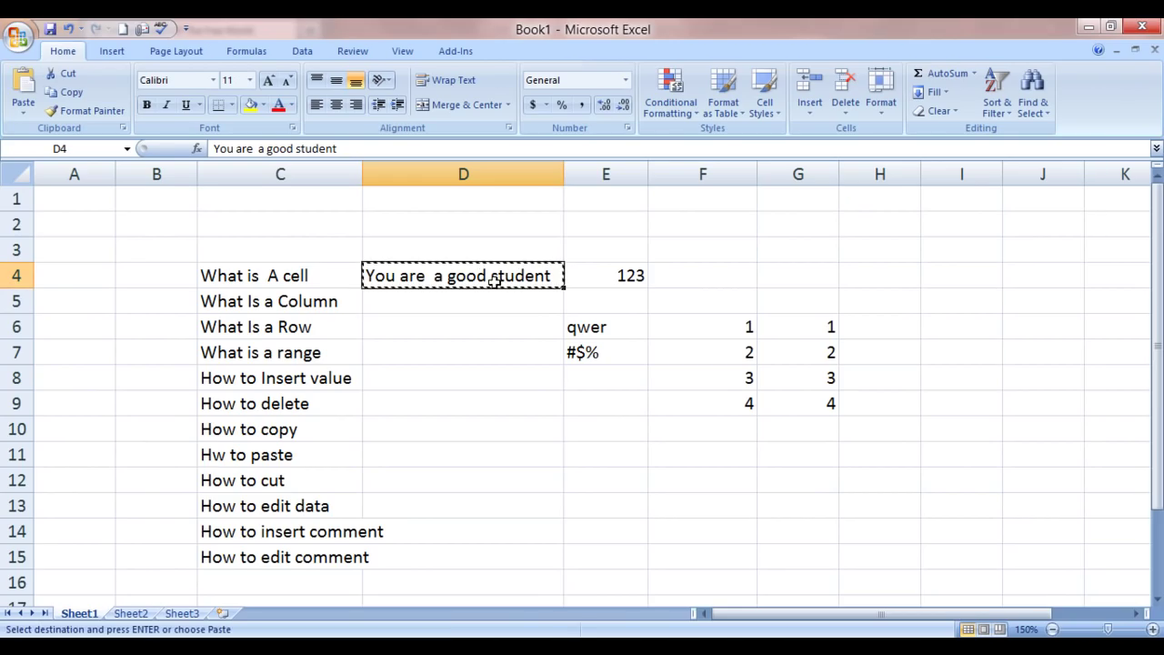
pyautogui.click(866, 408)
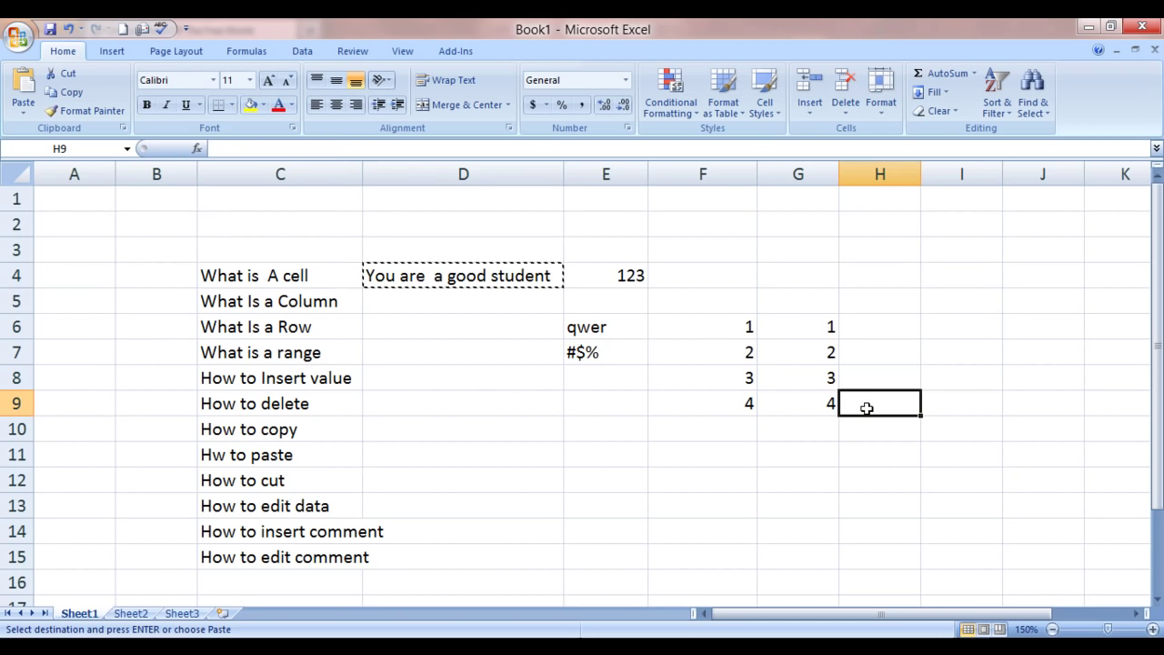
pyautogui.click(484, 274)
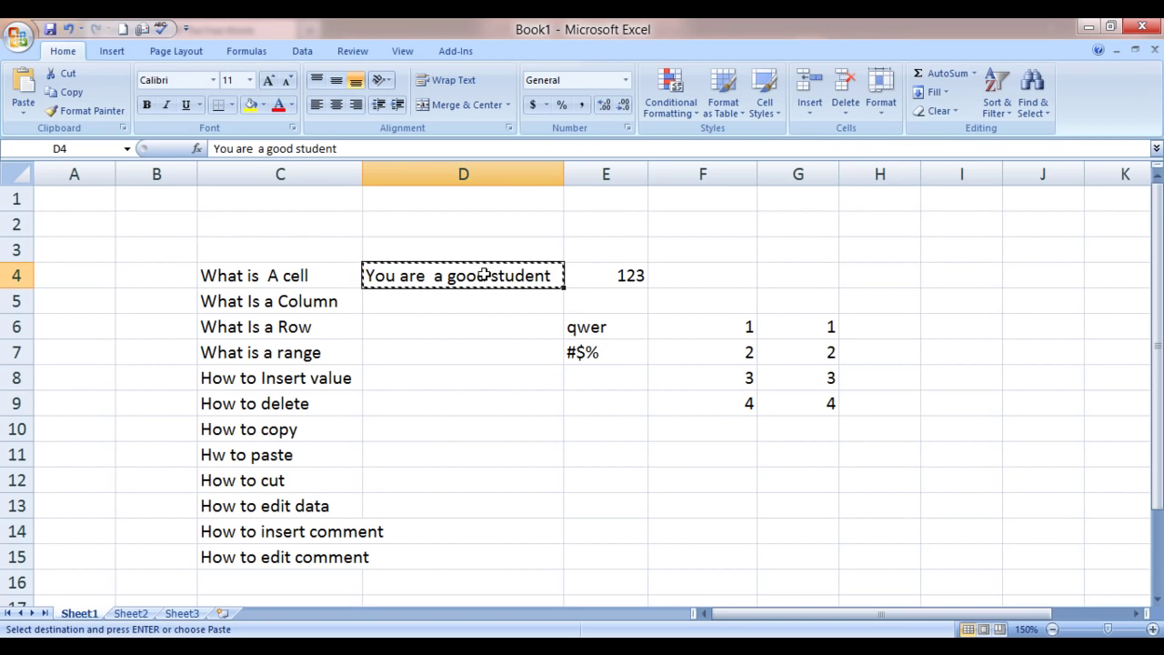
pyautogui.click(881, 410)
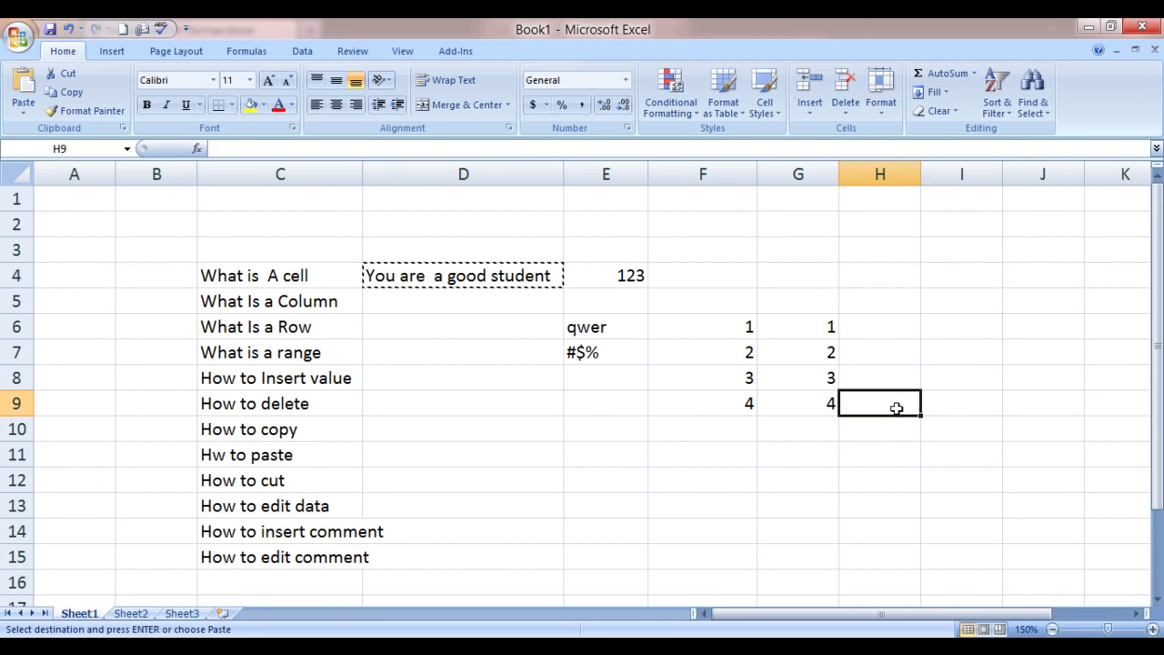
pyautogui.hotkey('ctrl', 'v')
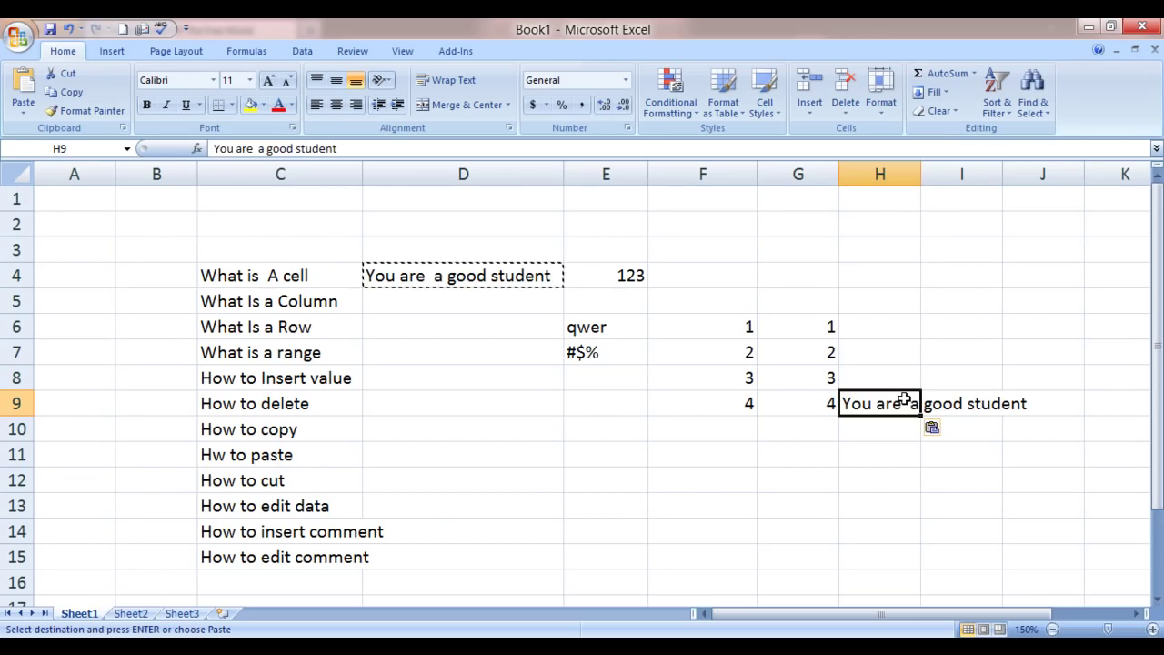
pyautogui.click(892, 423)
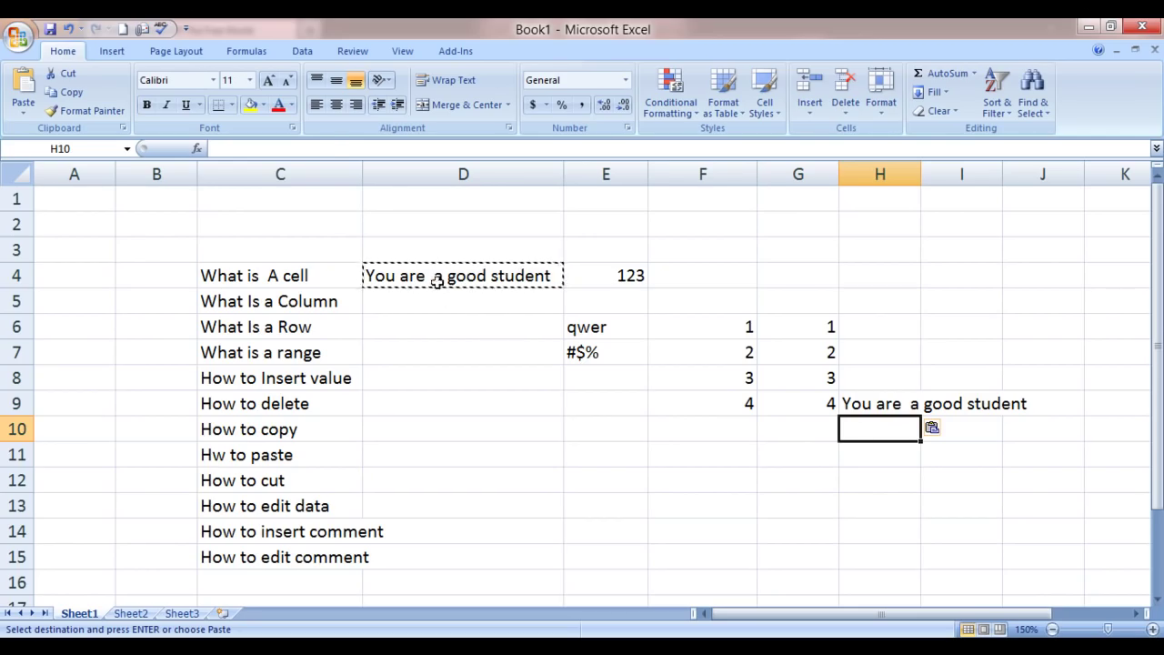
pyautogui.press('Escape')
# - Copy D4's sentence into H8 using the right-click Copy and Paste commands
pyautogui.click(477, 278)
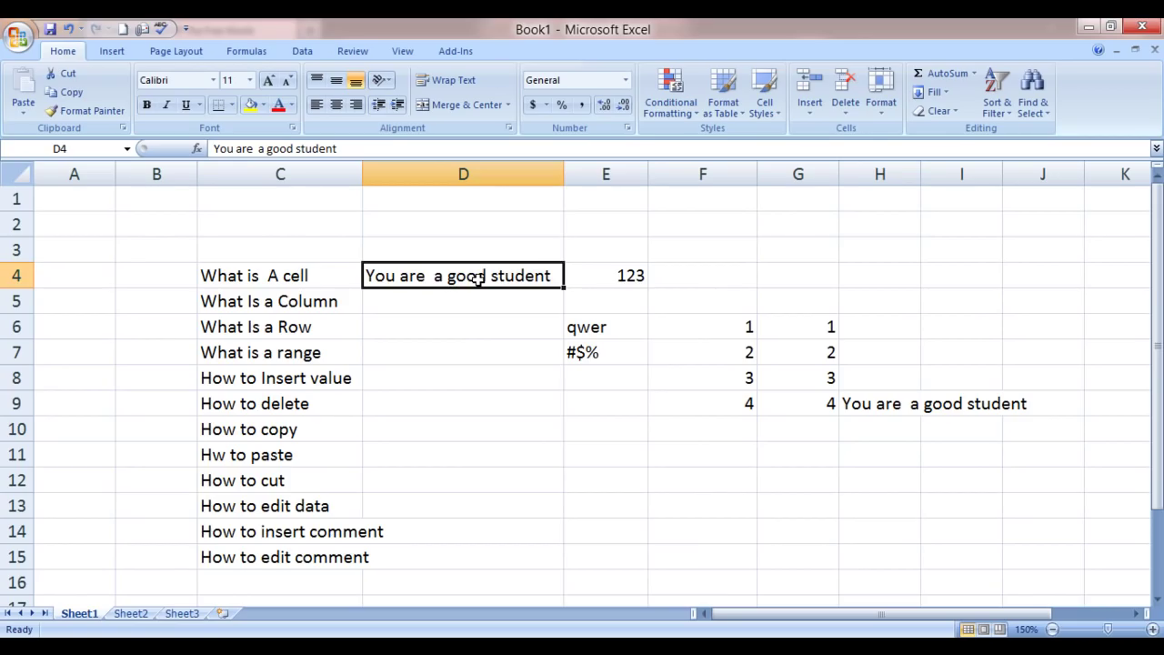
pyautogui.rightClick(477, 278)
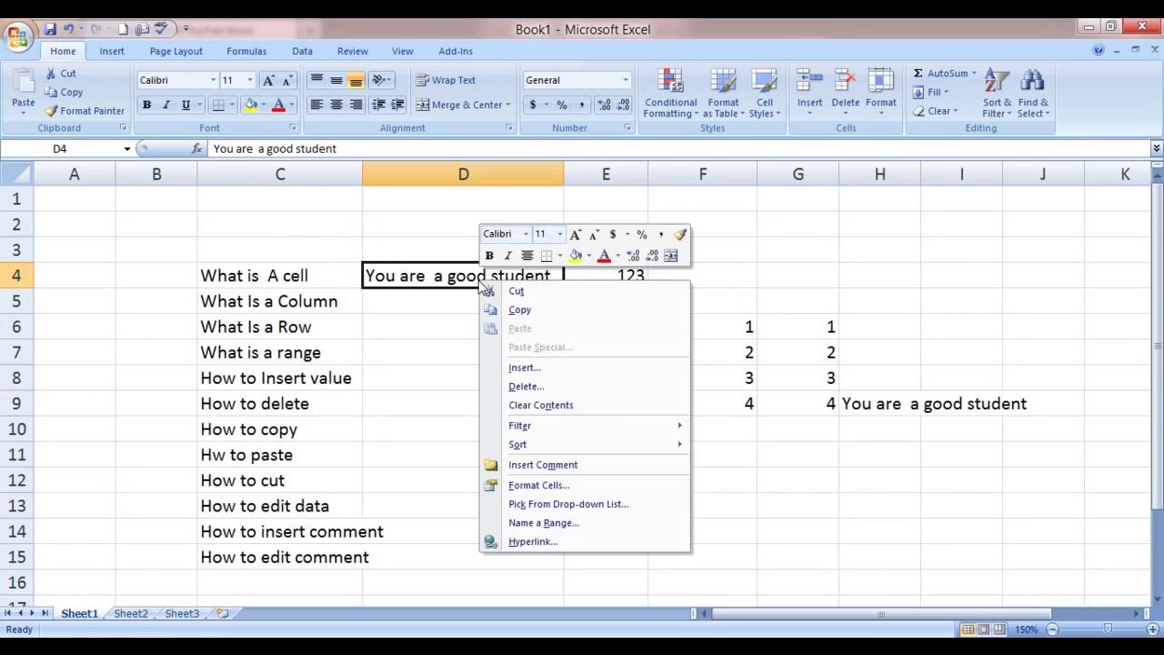
pyautogui.click(514, 311)
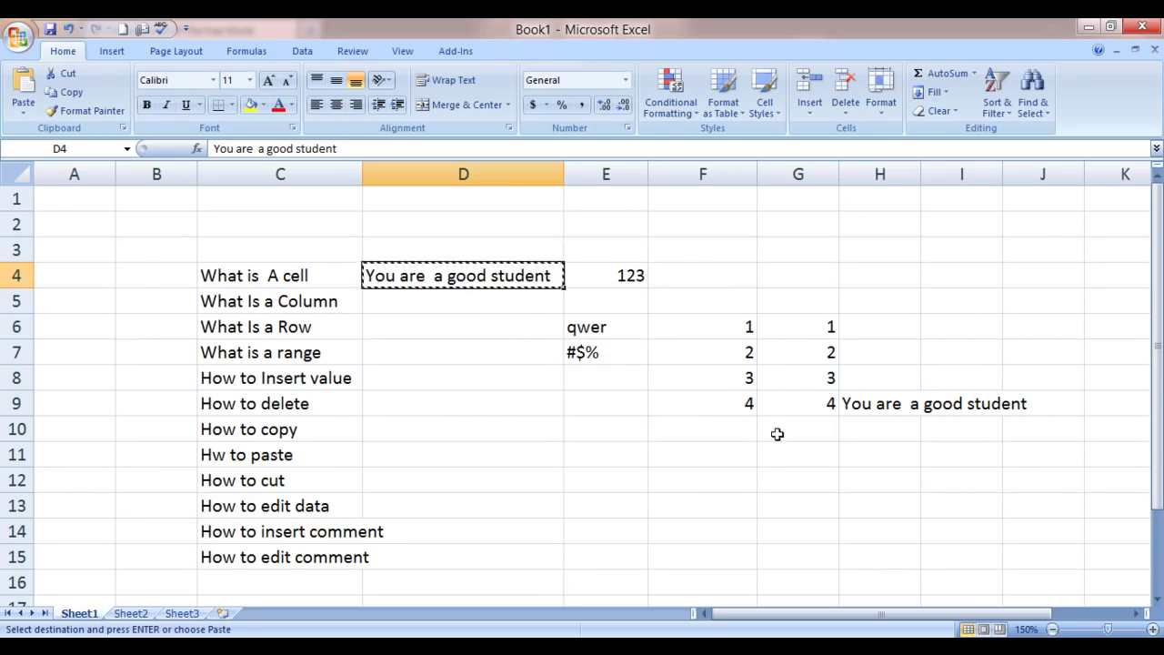
pyautogui.click(857, 376)
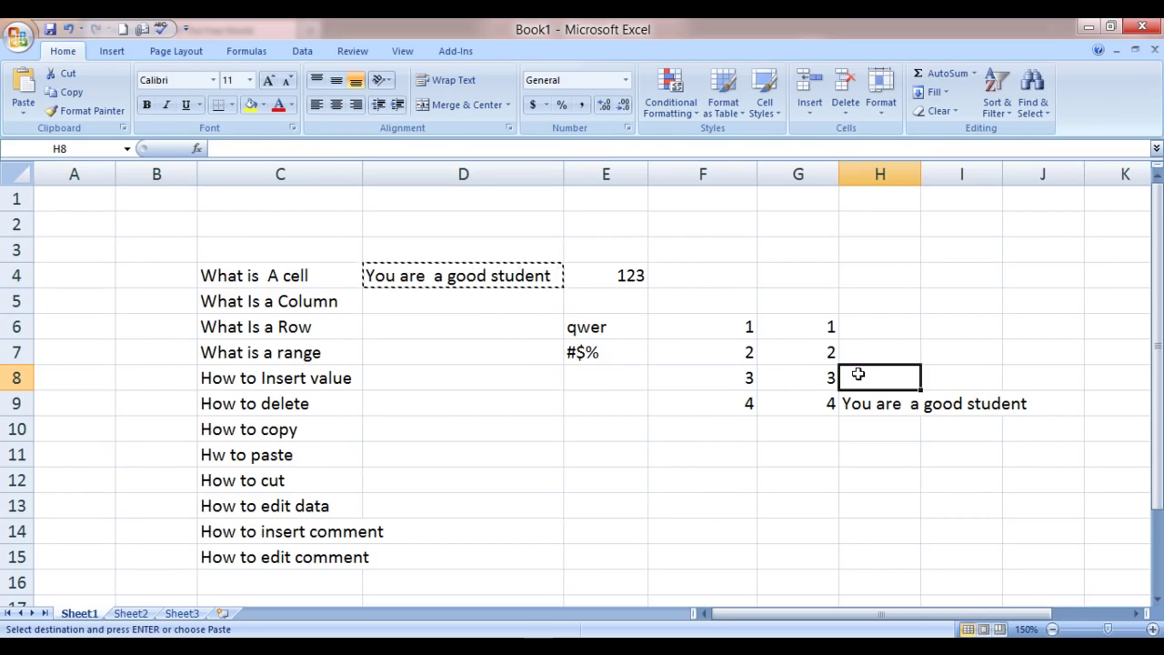
pyautogui.hotkey('shift', 'F10')
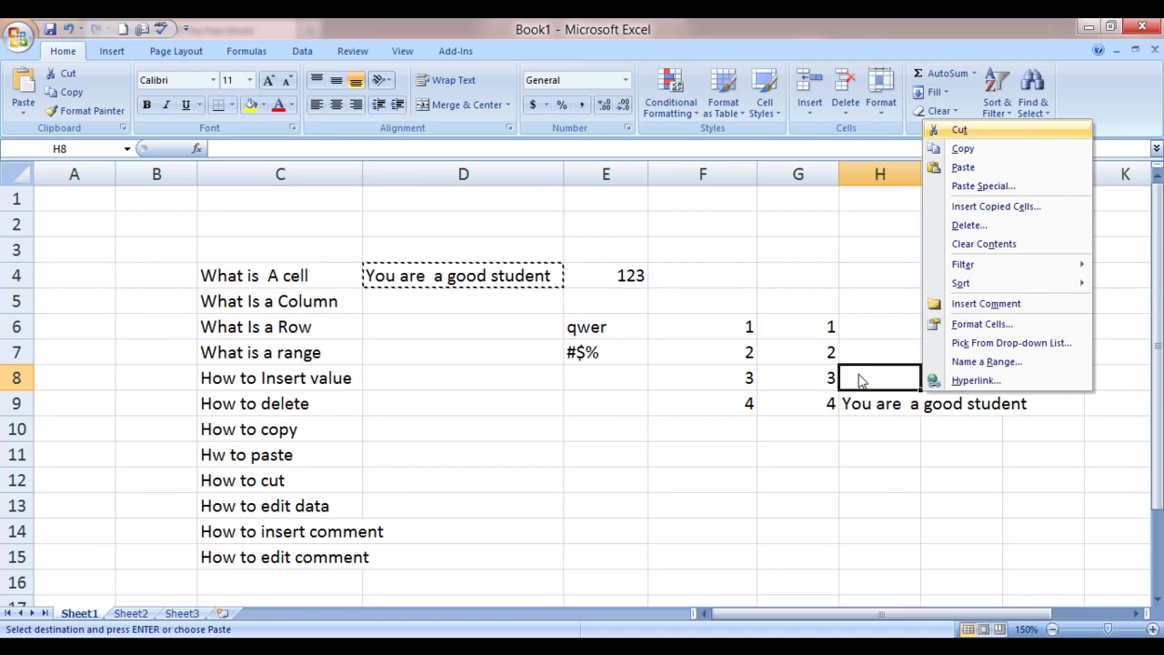
pyautogui.click(962, 168)
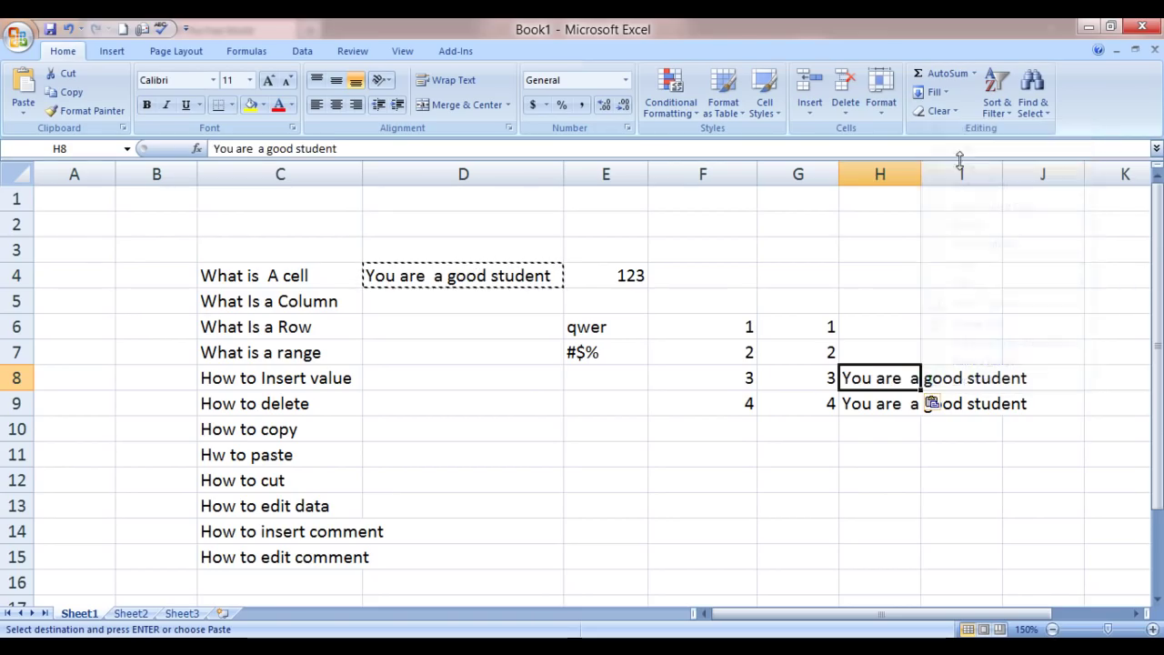
pyautogui.click(833, 490)
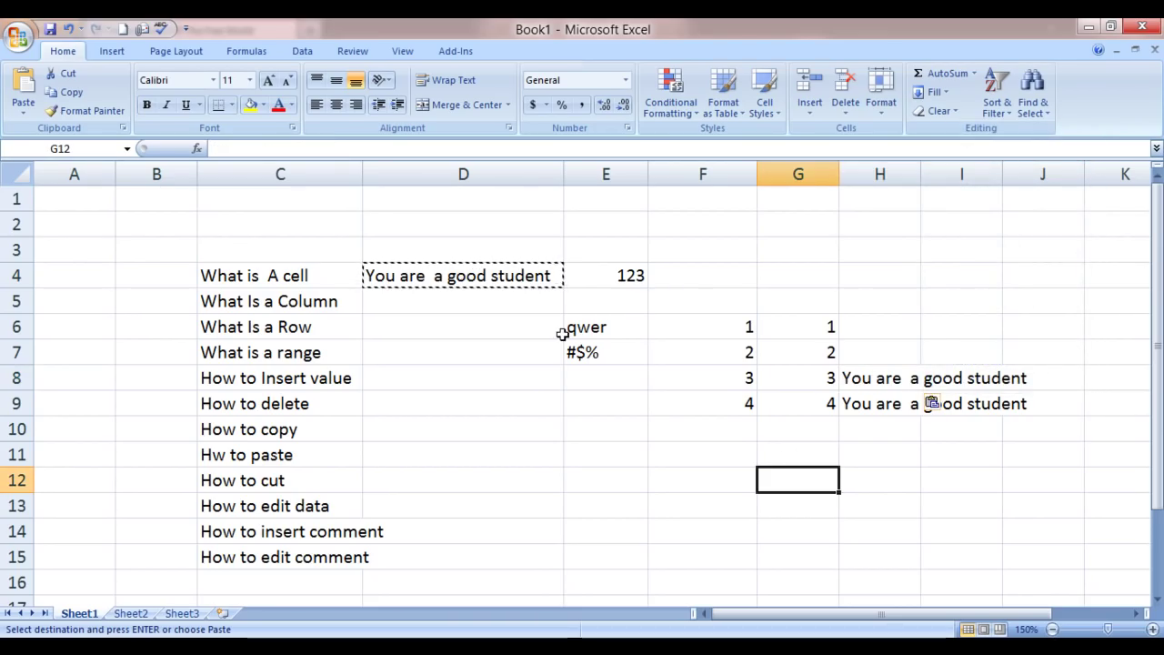
pyautogui.press('Escape')
pyautogui.click(516, 276)
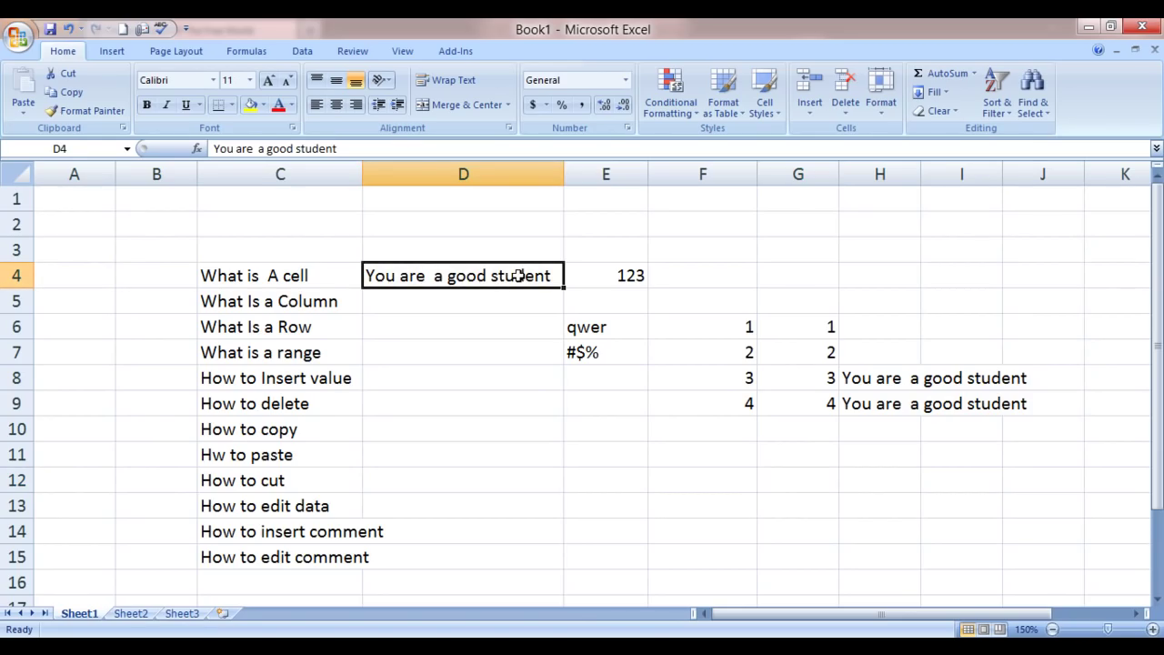
pyautogui.hotkey('ctrl', 'c')
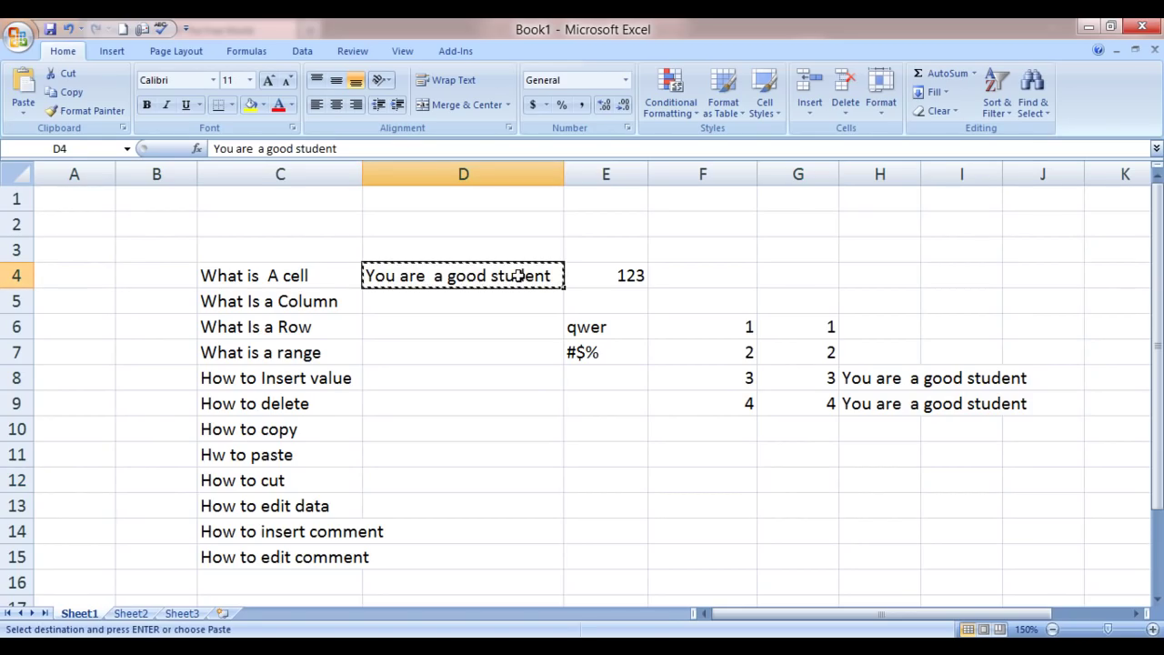
pyautogui.click(856, 357)
pyautogui.rightClick(858, 358)
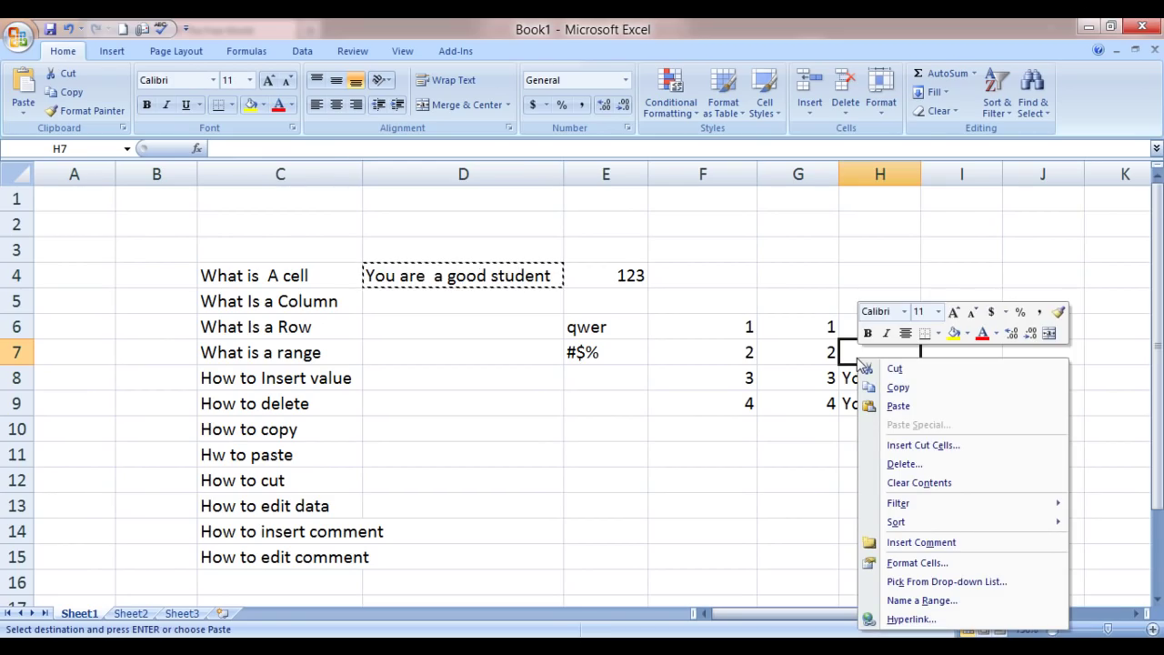
pyautogui.click(898, 405)
pyautogui.click(832, 432)
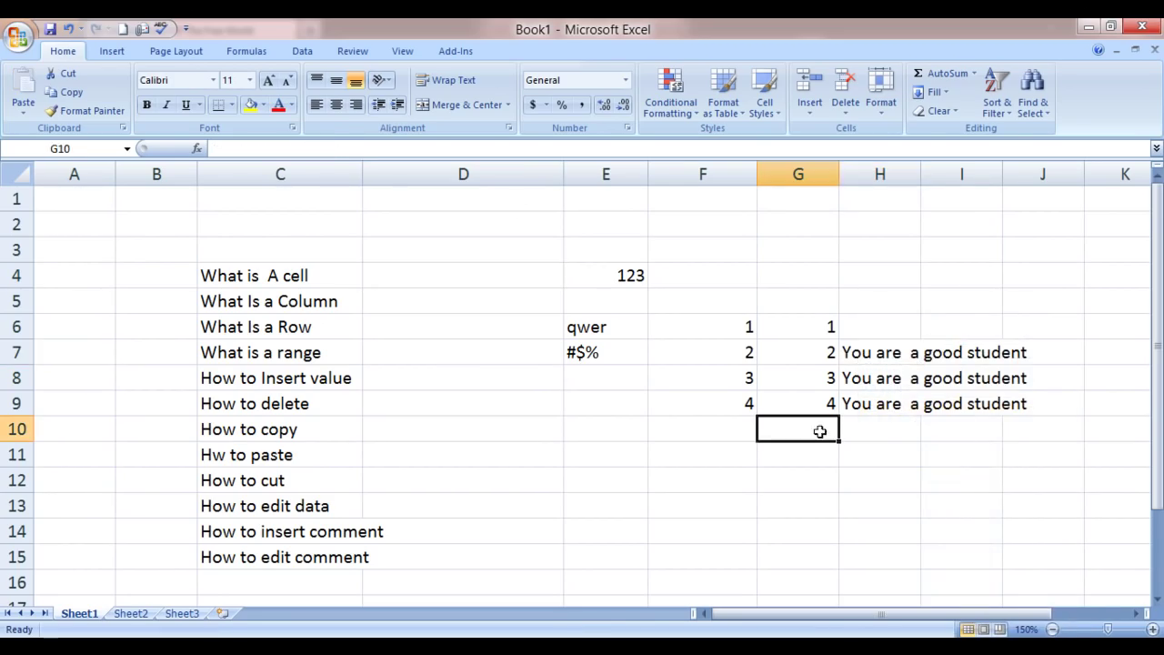
pyautogui.click(505, 277)
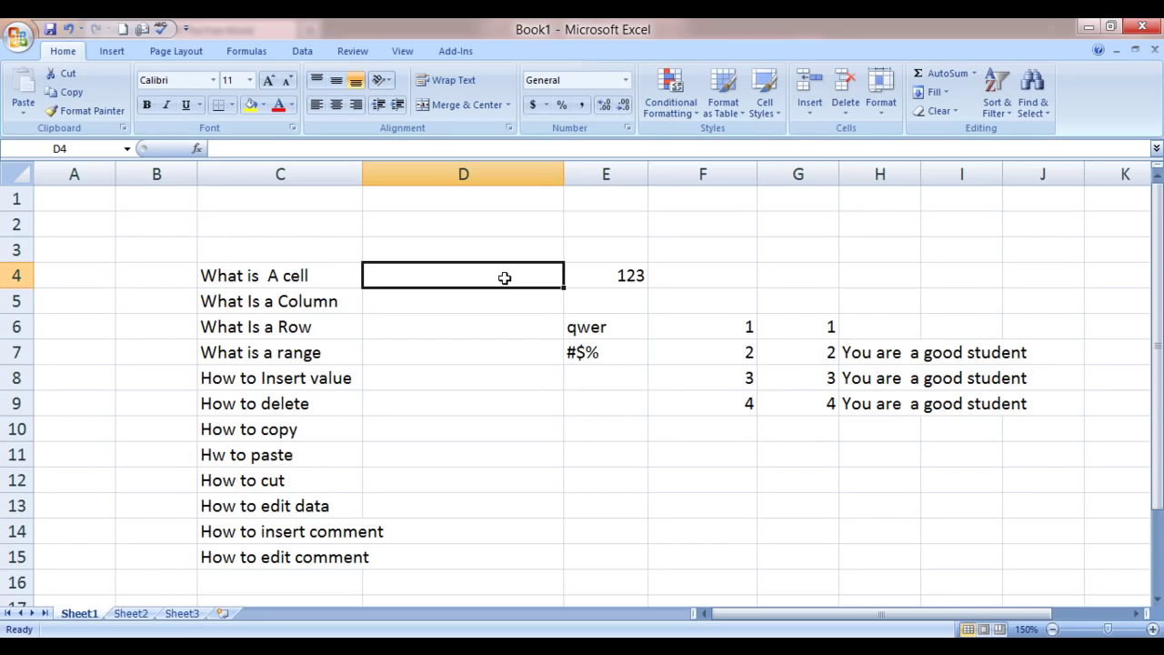
pyautogui.hotkey('ctrl', 'z')
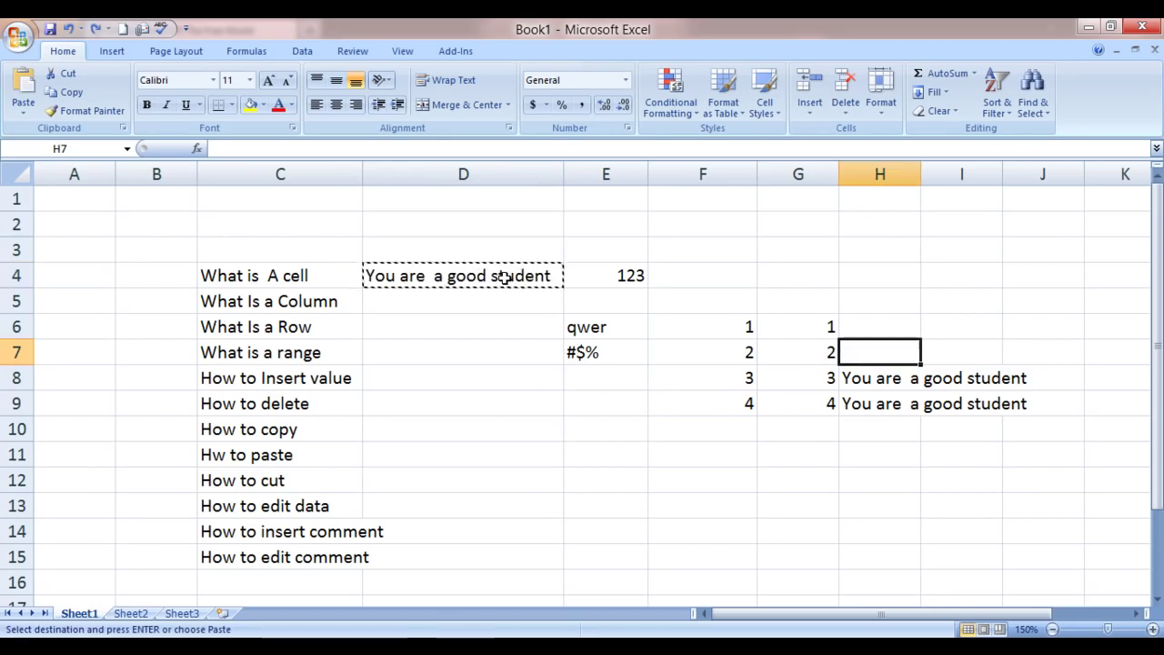
pyautogui.press('Escape')
pyautogui.press('Right')
pyautogui.press('Left')
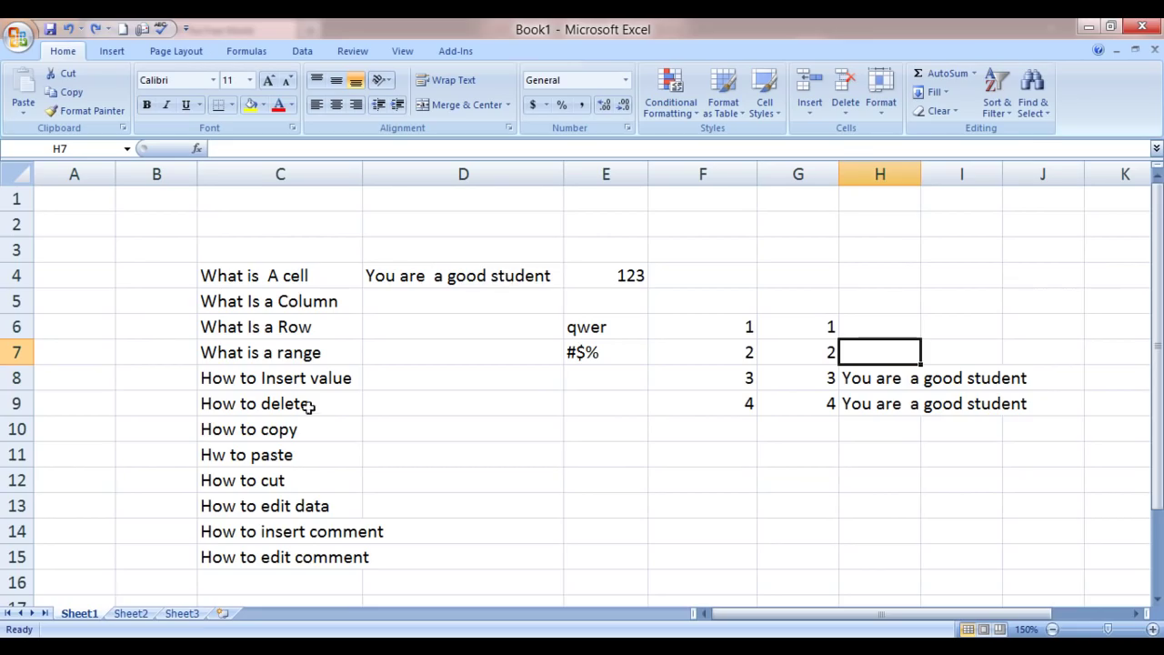
pyautogui.click(303, 504)
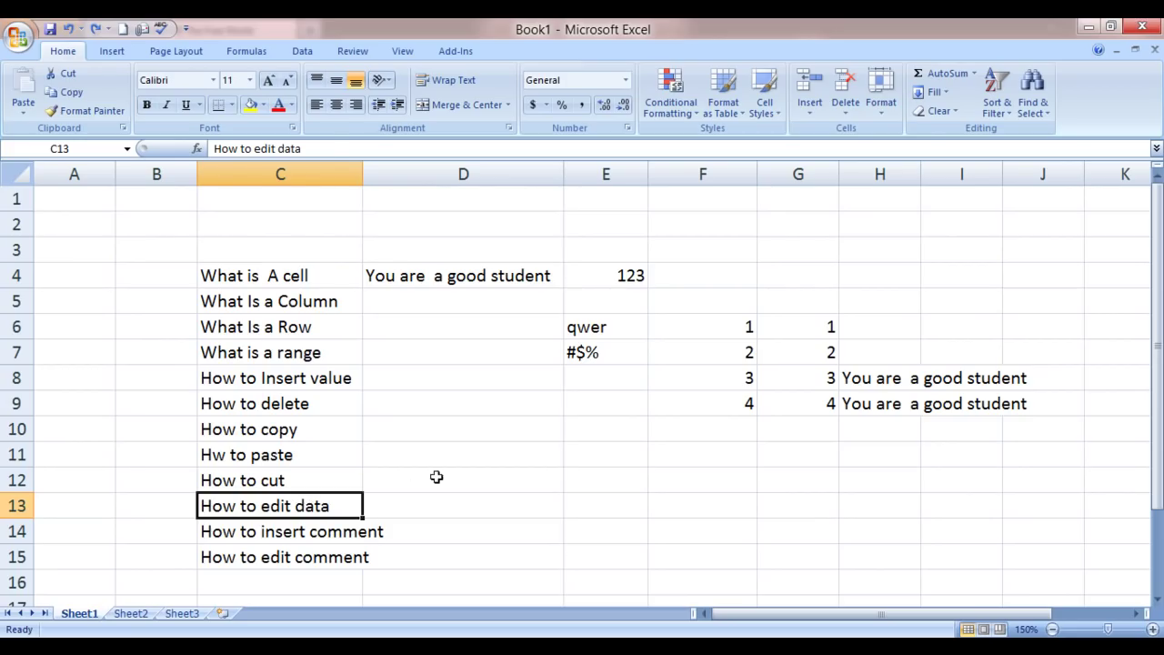
pyautogui.click(470, 273)
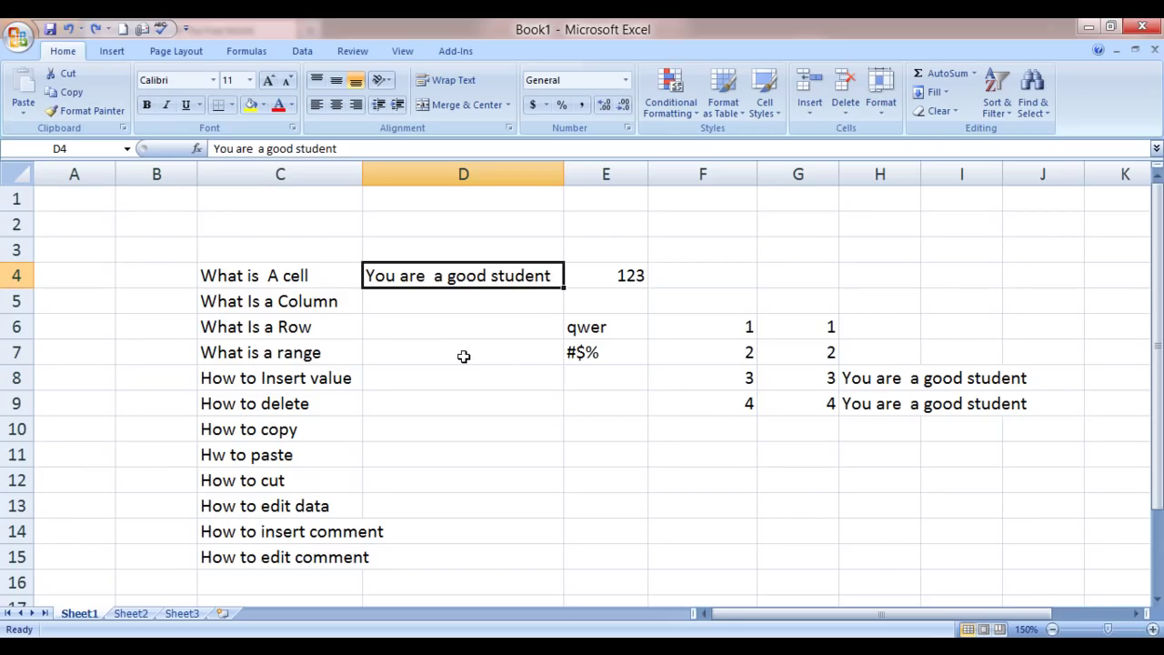
pyautogui.write('yui')
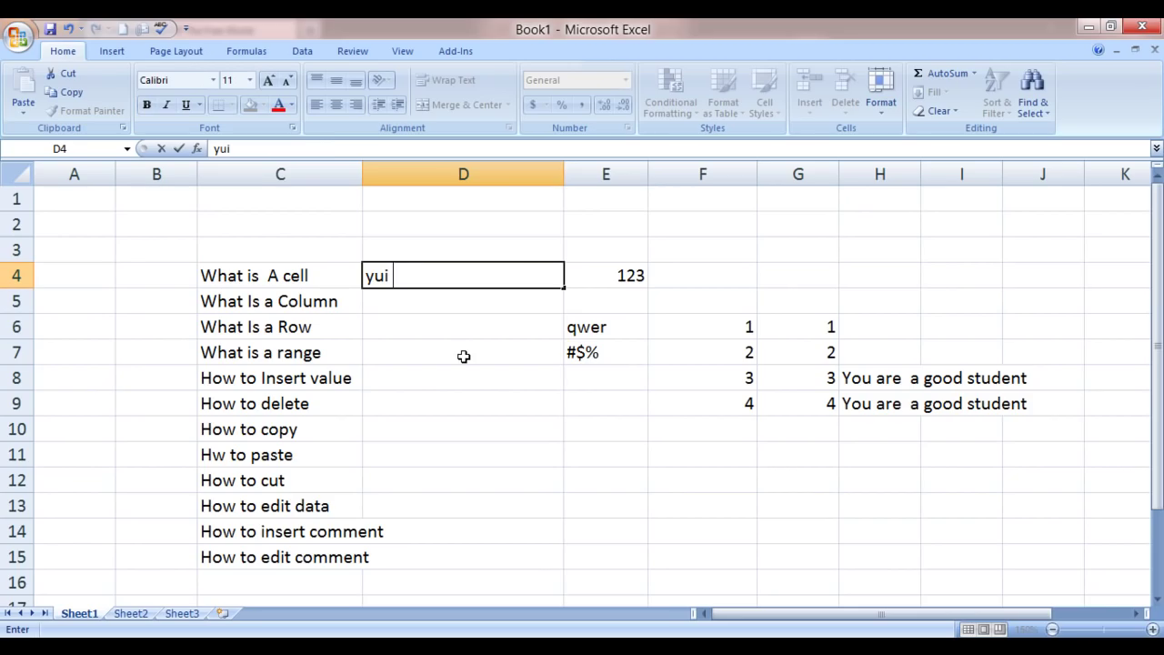
pyautogui.press('Escape')
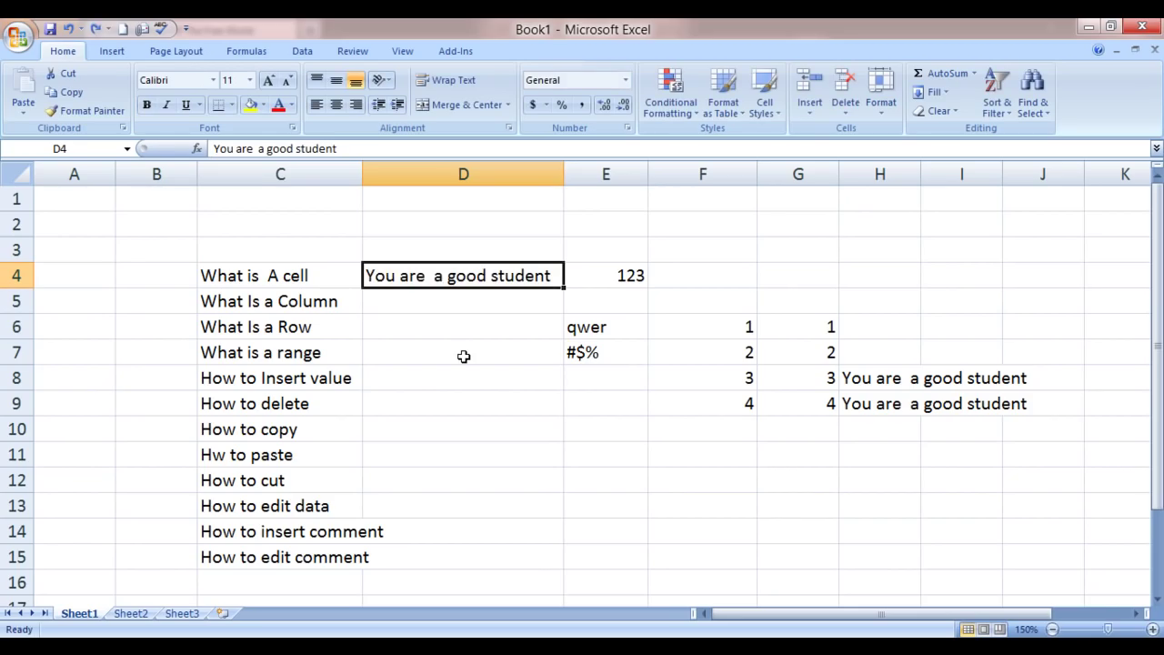
# - End D4's sentence with a period in place of the trailing space
pyautogui.doubleClick(552, 276)
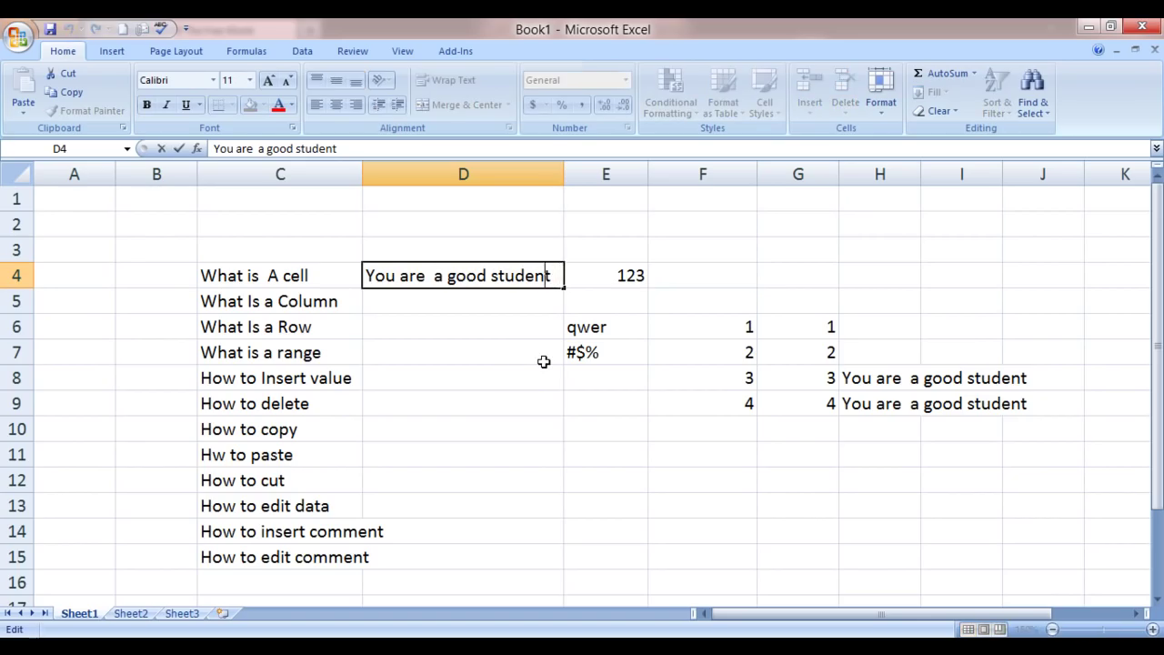
pyautogui.press('BackSpace')
pyautogui.write('.')
pyautogui.press('Return')
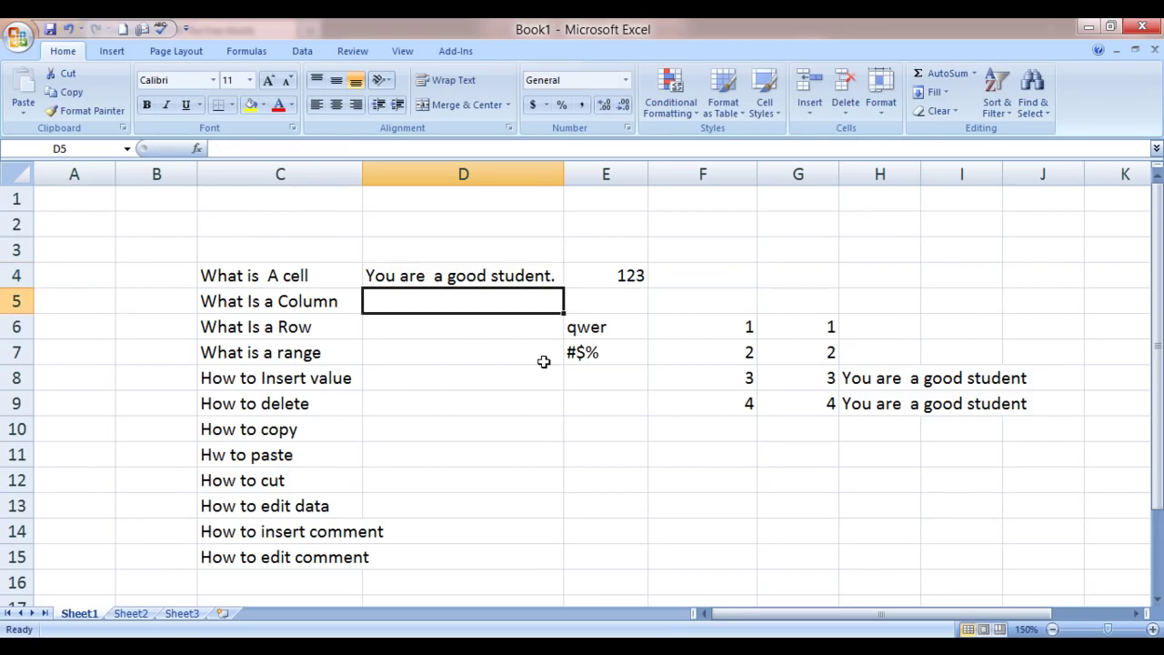
pyautogui.press('Up')
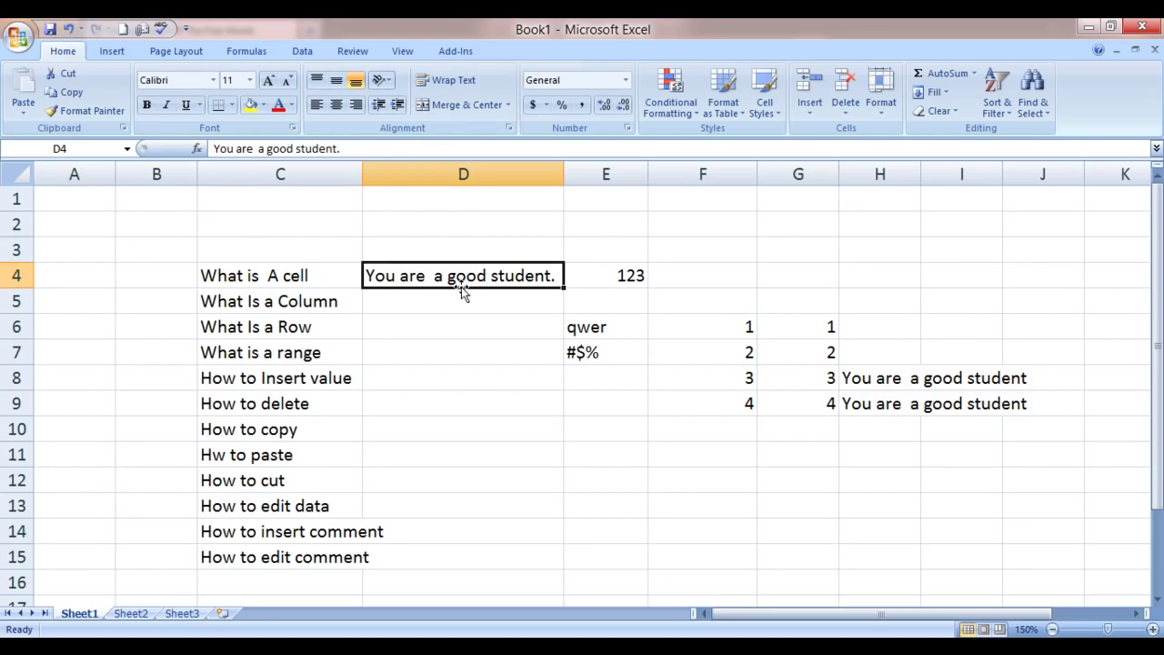
# - Append 'Keep it up' to D4's text in the formula bar
pyautogui.click(351, 148)
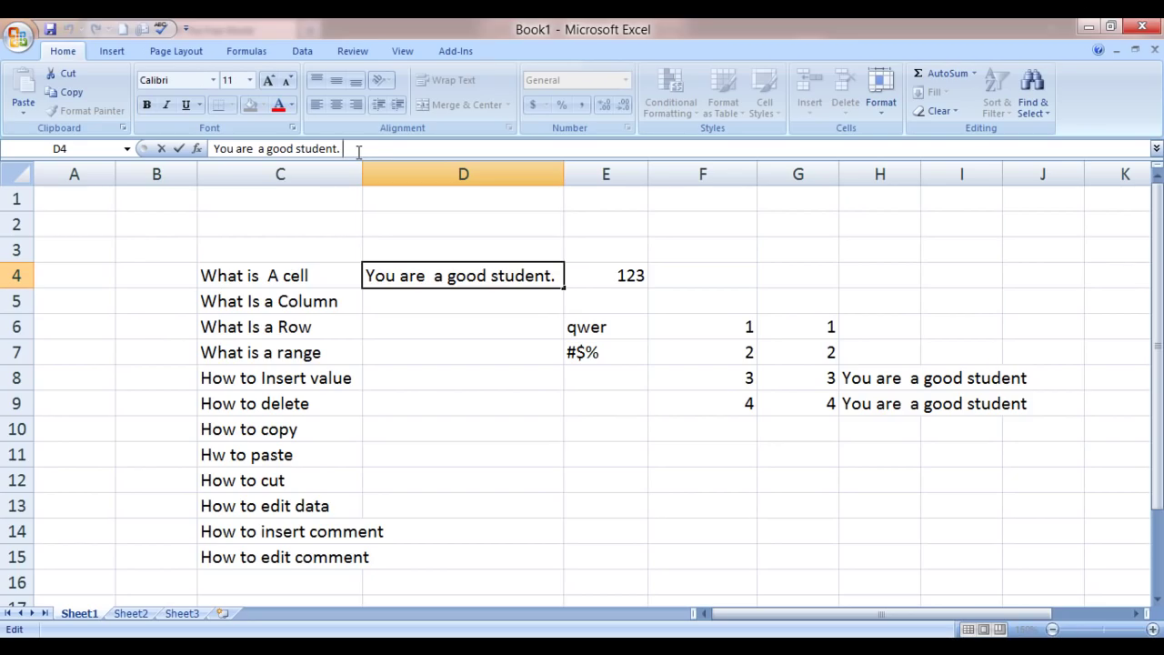
pyautogui.write('Good')
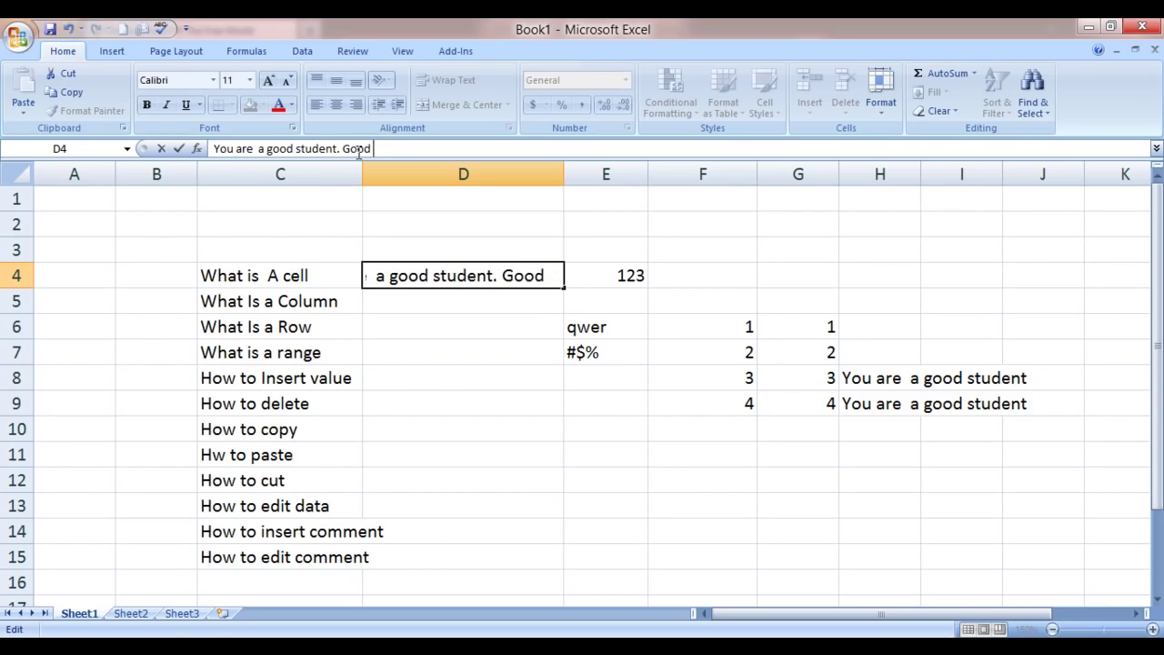
pyautogui.press('BackSpace')
pyautogui.press('BackSpace')
pyautogui.press('BackSpace')
pyautogui.press('BackSpace')
pyautogui.write('Keep it up')
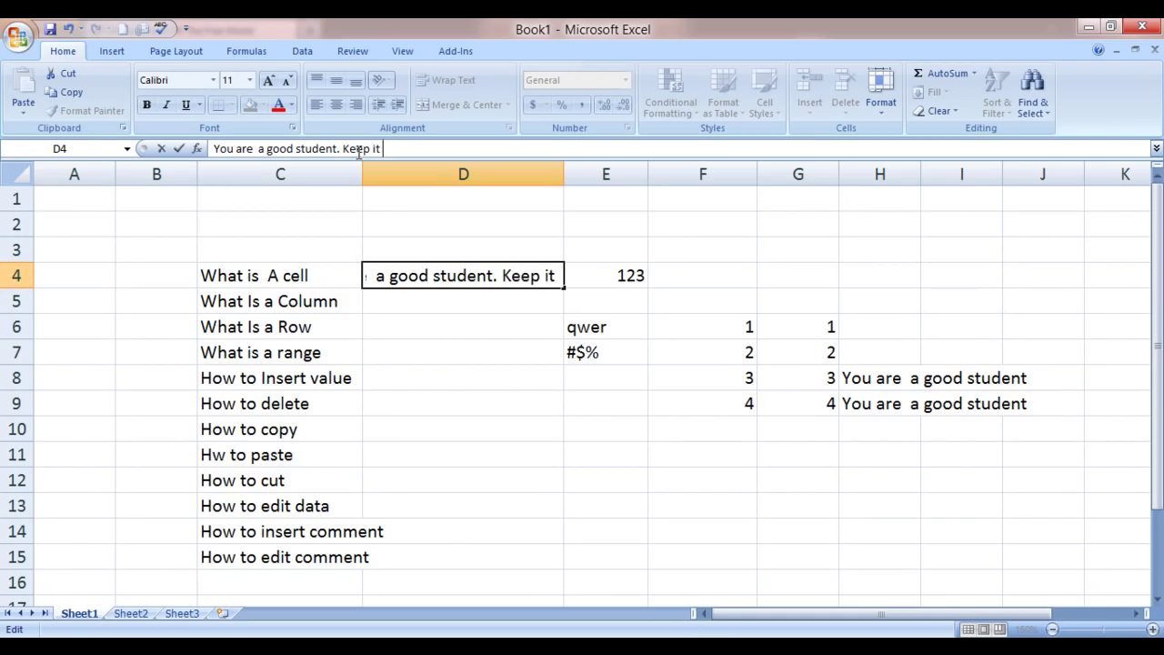
# - Erase 'Keep it up' so D4 reads 'You are a good student.'
pyautogui.click(418, 365)
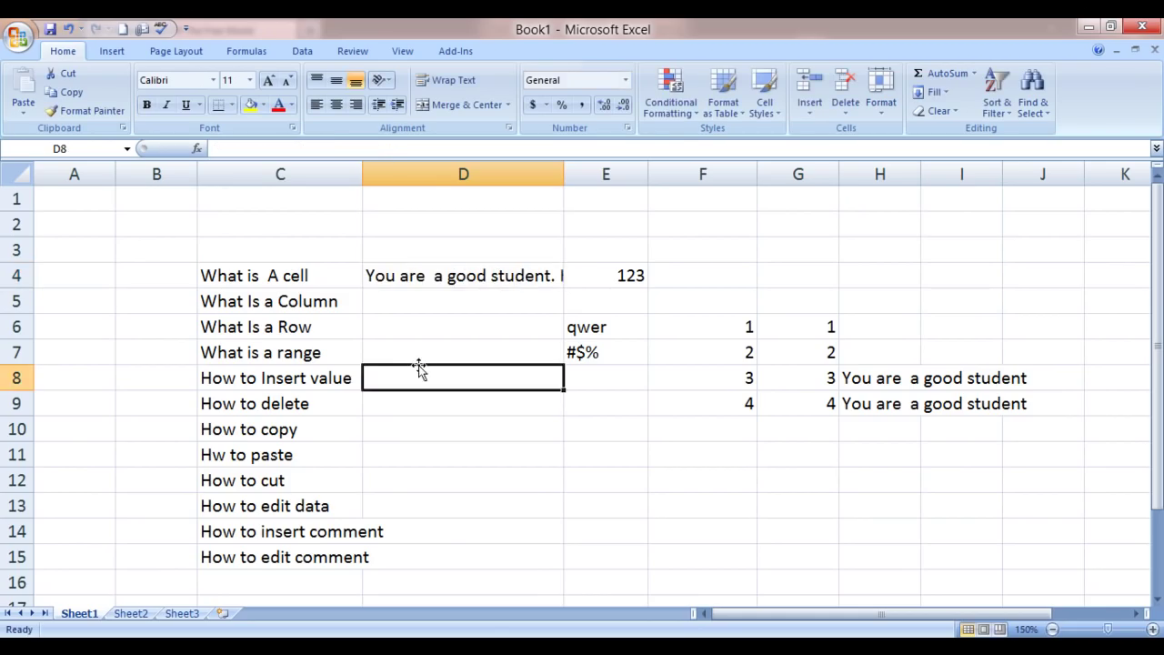
pyautogui.press('Up')
pyautogui.press('Up')
pyautogui.press('Up')
pyautogui.press('Up')
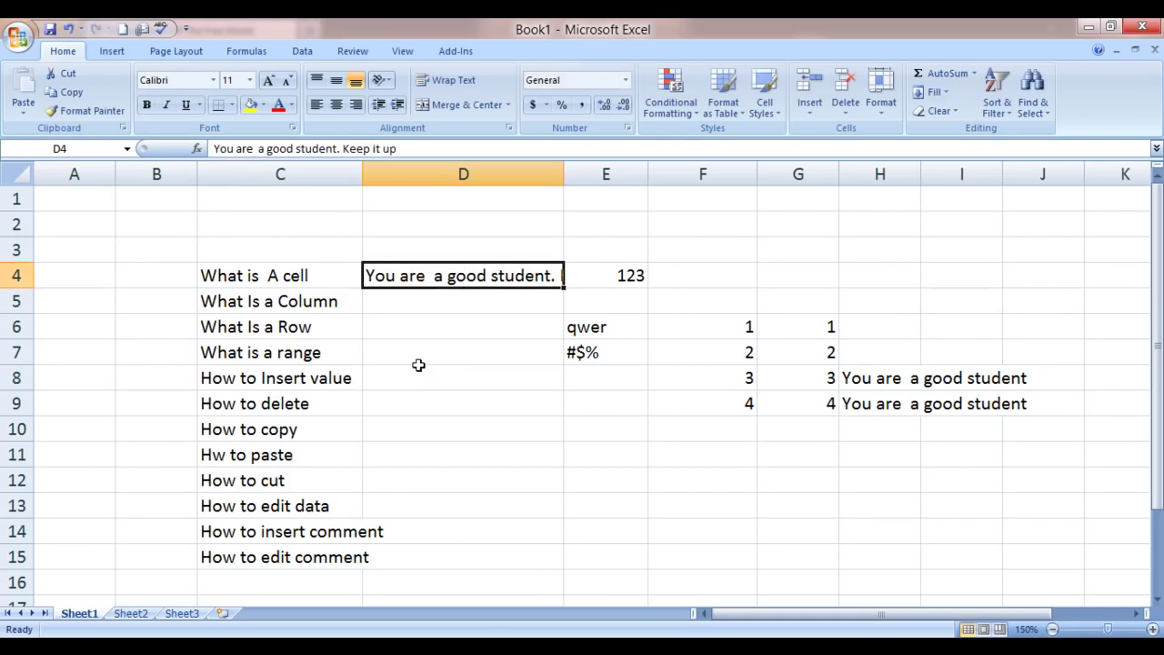
pyautogui.doubleClick(563, 176)
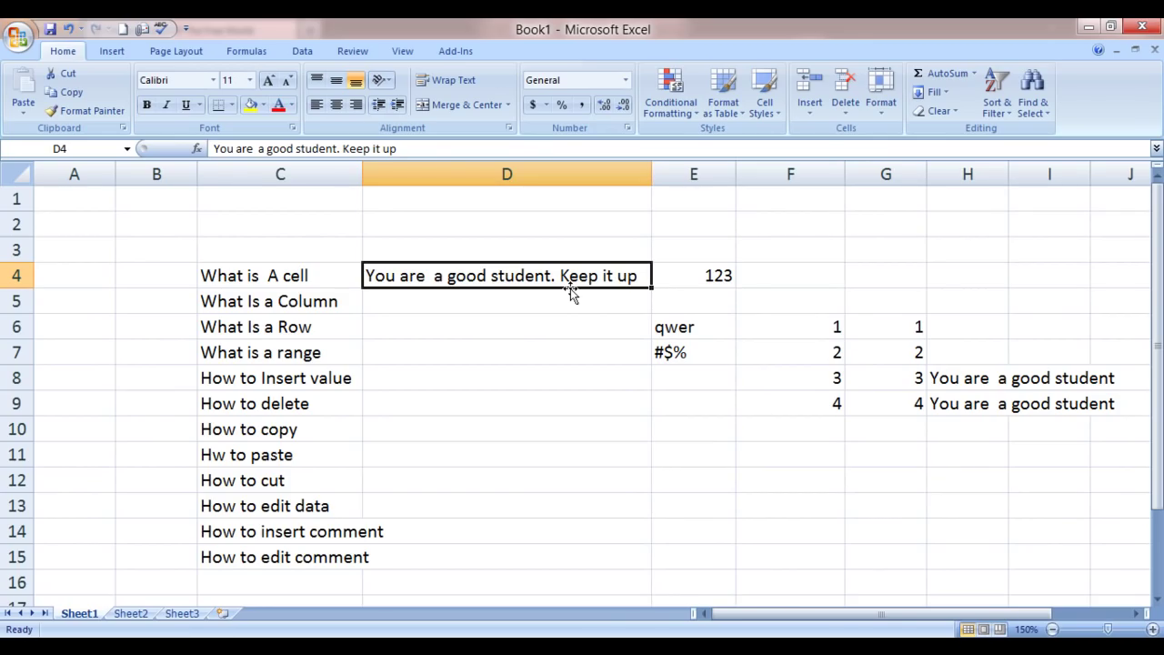
pyautogui.press('F2')
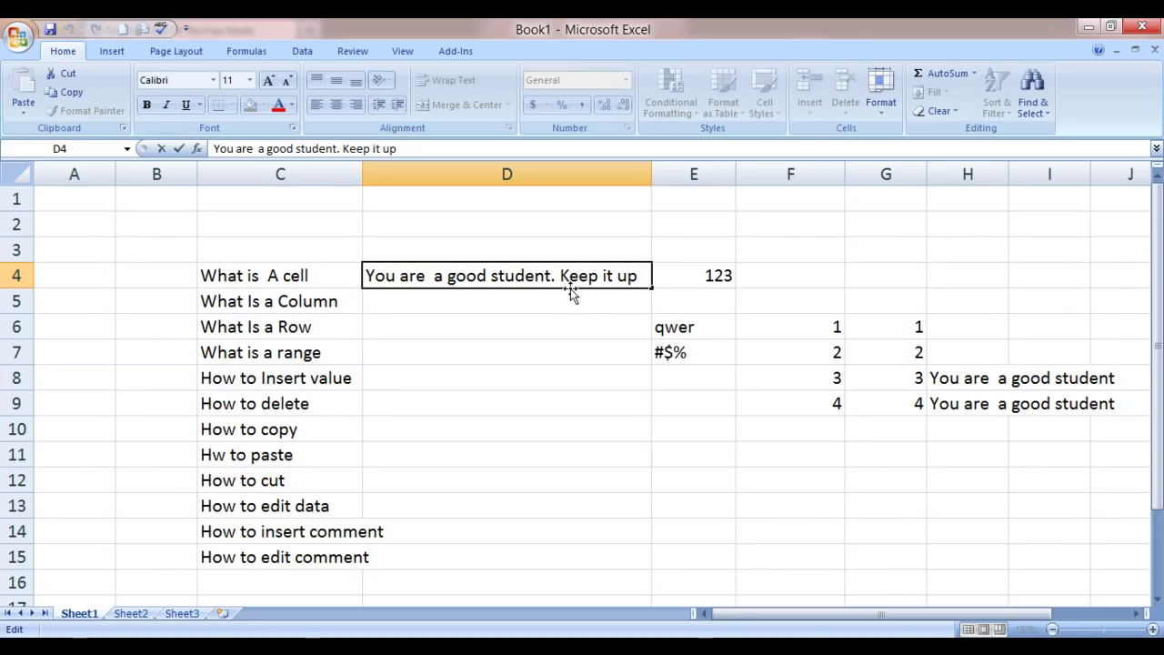
pyautogui.press('BackSpace')
pyautogui.press('BackSpace')
pyautogui.press('BackSpace')
pyautogui.press('BackSpace')
pyautogui.press('BackSpace')
pyautogui.press('BackSpace')
pyautogui.press('BackSpace')
pyautogui.press('BackSpace')
pyautogui.press('BackSpace')
pyautogui.press('BackSpace')
pyautogui.press('BackSpace')
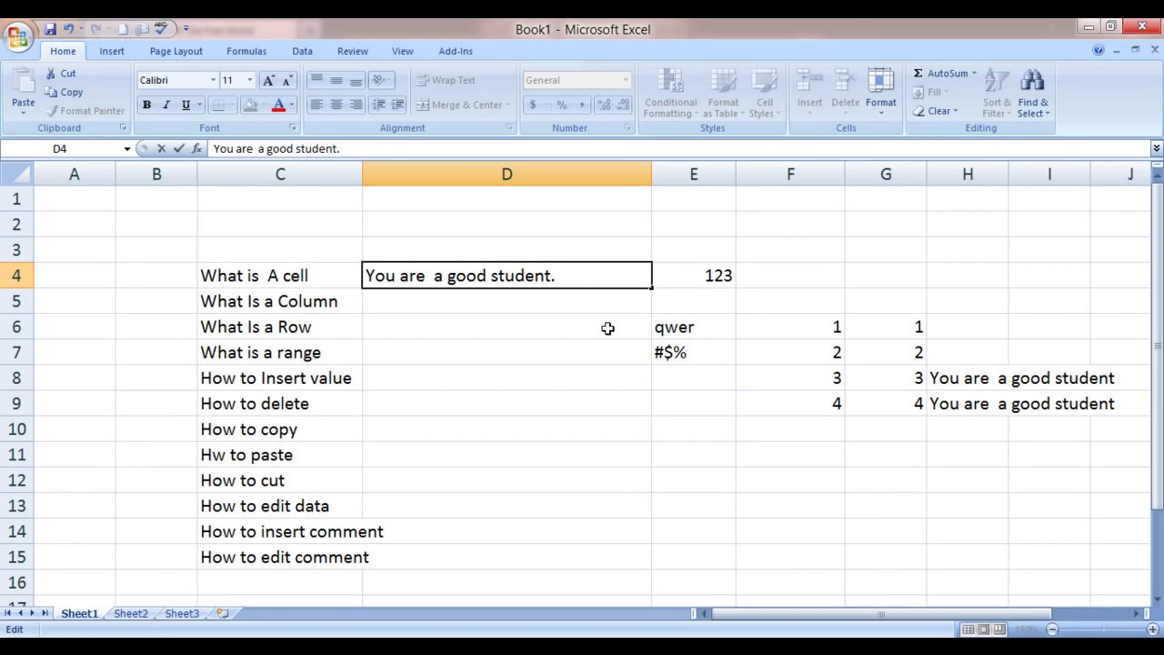
pyautogui.press('Return')
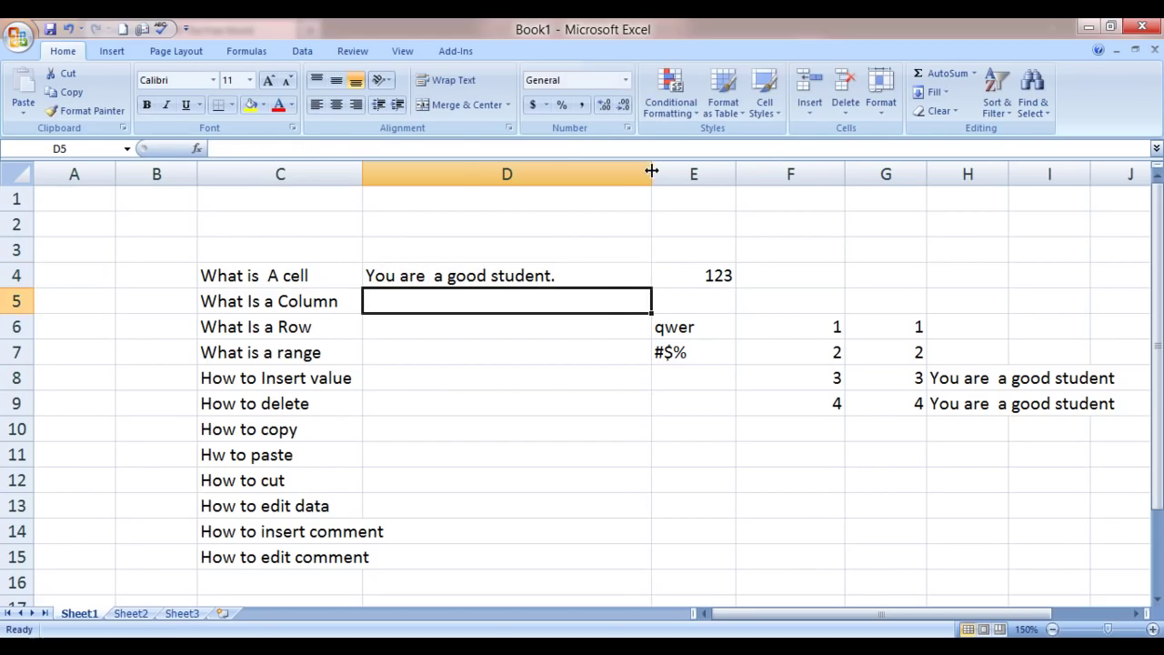
# - Drag the D/E border left to narrow column D to fit
pyautogui.moveTo(651, 172); pyautogui.dragTo(565, 173)
pyautogui.click(534, 370)
pyautogui.press('Up')
pyautogui.press('Up')
pyautogui.press('Up')
pyautogui.press('Up')
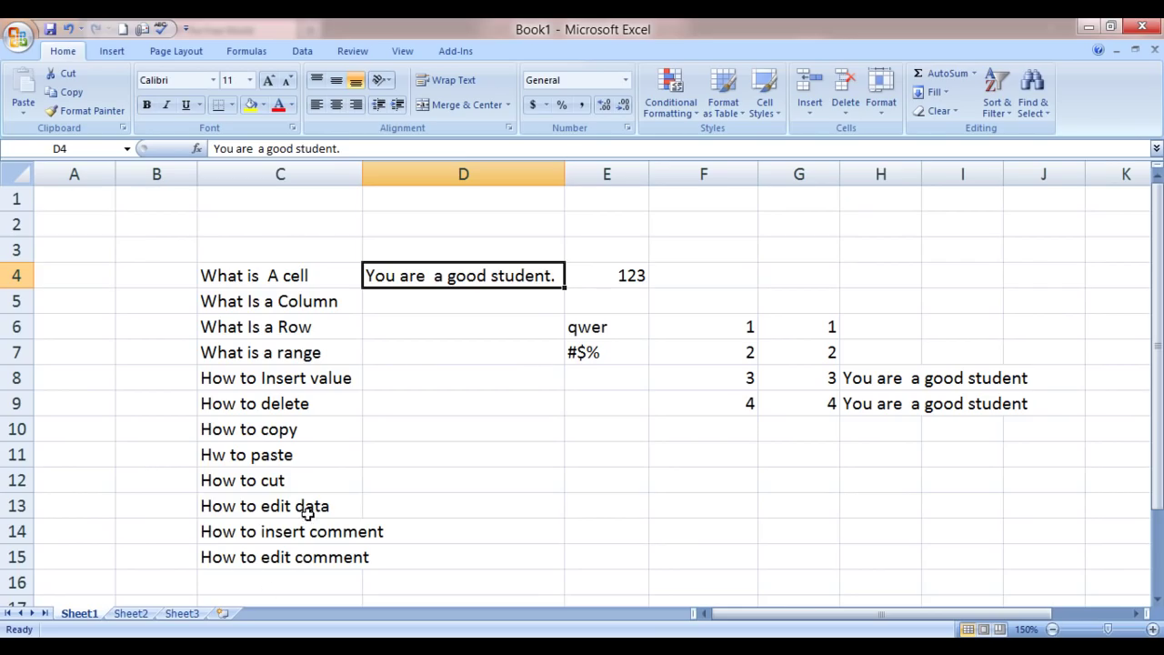
# - Insert a comment on C14 with the text 'Study hard and party harder'
pyautogui.click(289, 532)
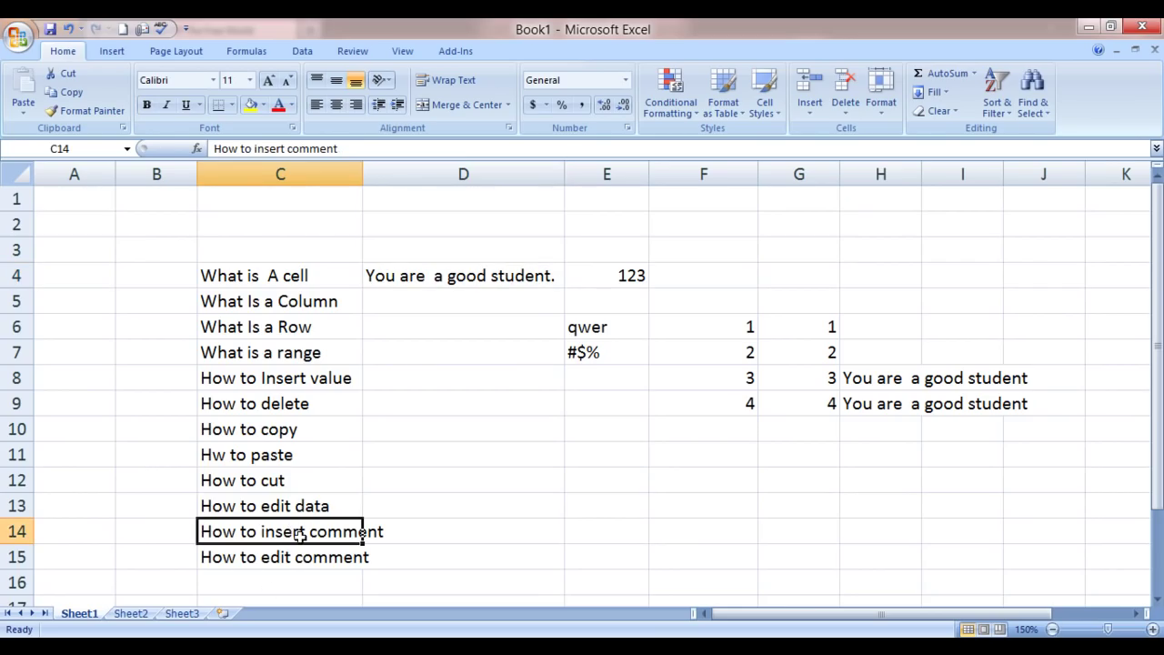
pyautogui.rightClick(299, 535)
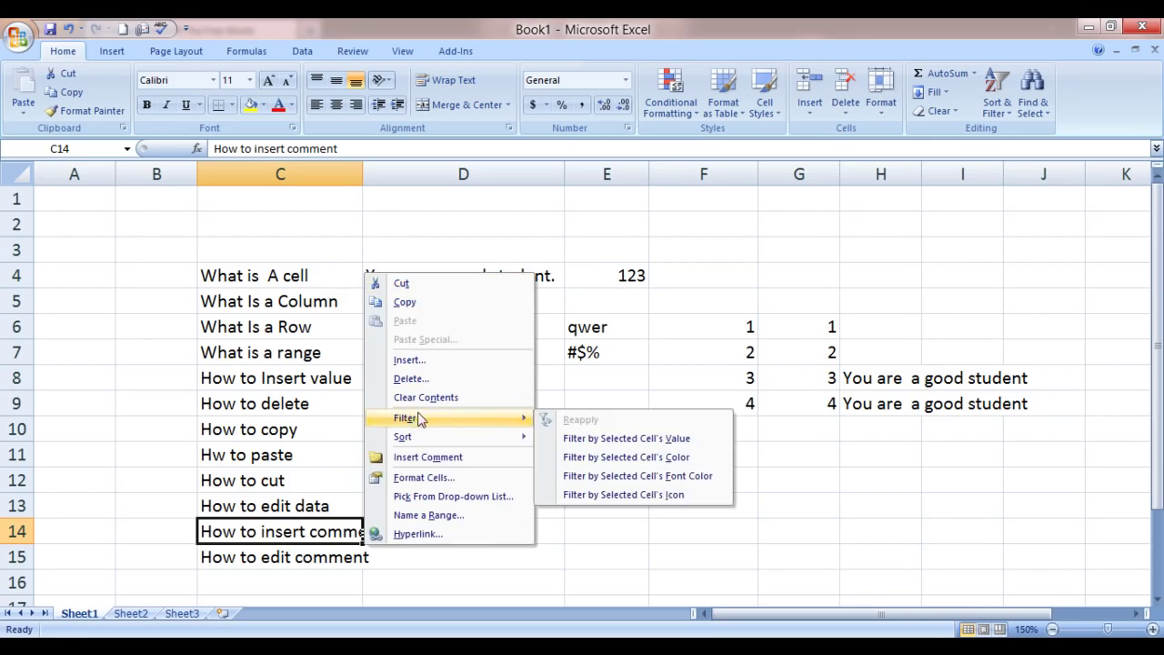
pyautogui.click(414, 457)
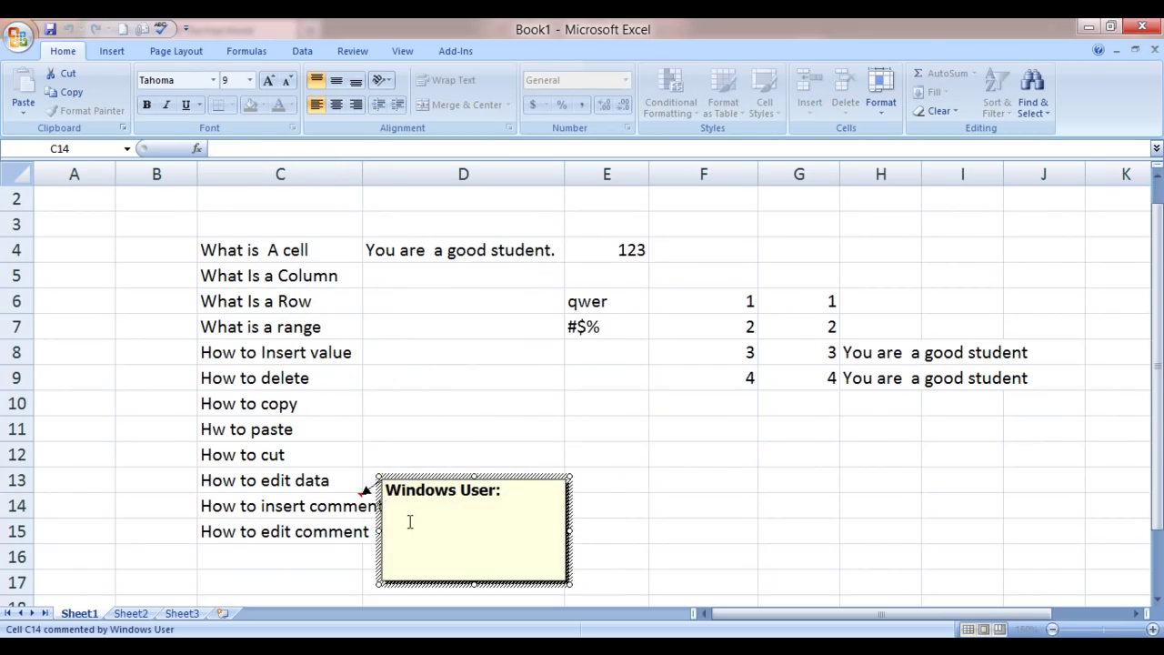
pyautogui.write('K')
pyautogui.press('BackSpace')
pyautogui.write('Study hard and pa')
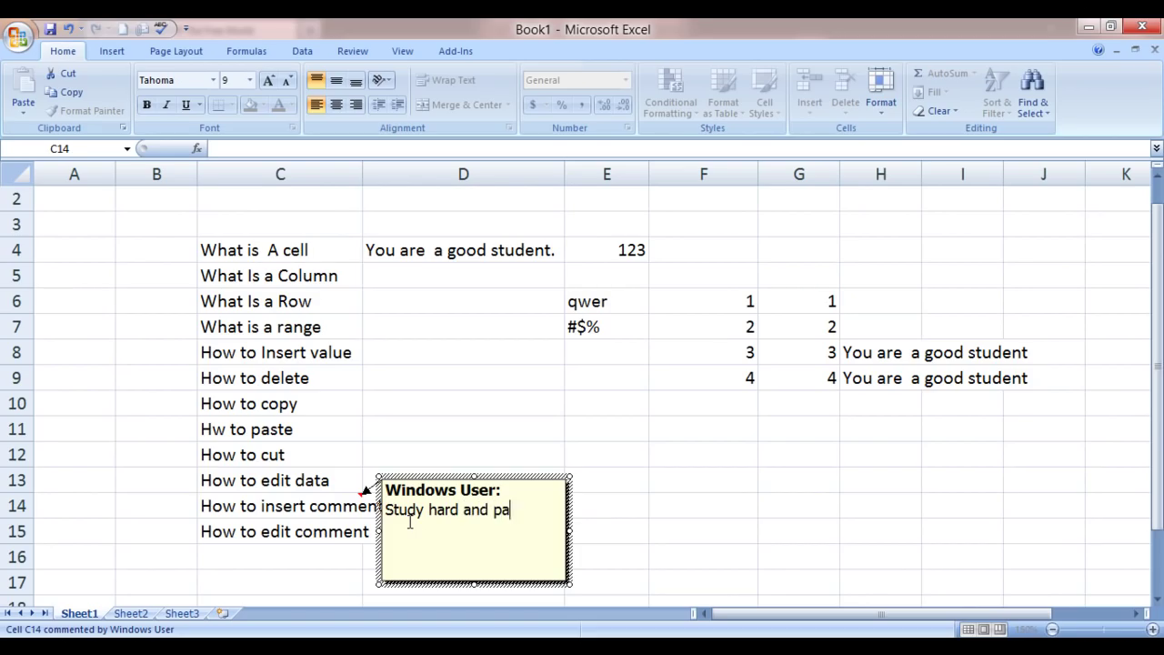
pyautogui.write('rty Harder')
pyautogui.press('BackSpace')
pyautogui.press('BackSpace')
pyautogui.press('BackSpace')
pyautogui.press('BackSpace')
pyautogui.press('BackSpace')
pyautogui.press('BackSpace')
pyautogui.press('BackSpace')
pyautogui.write('harder')
pyautogui.click(630, 525)
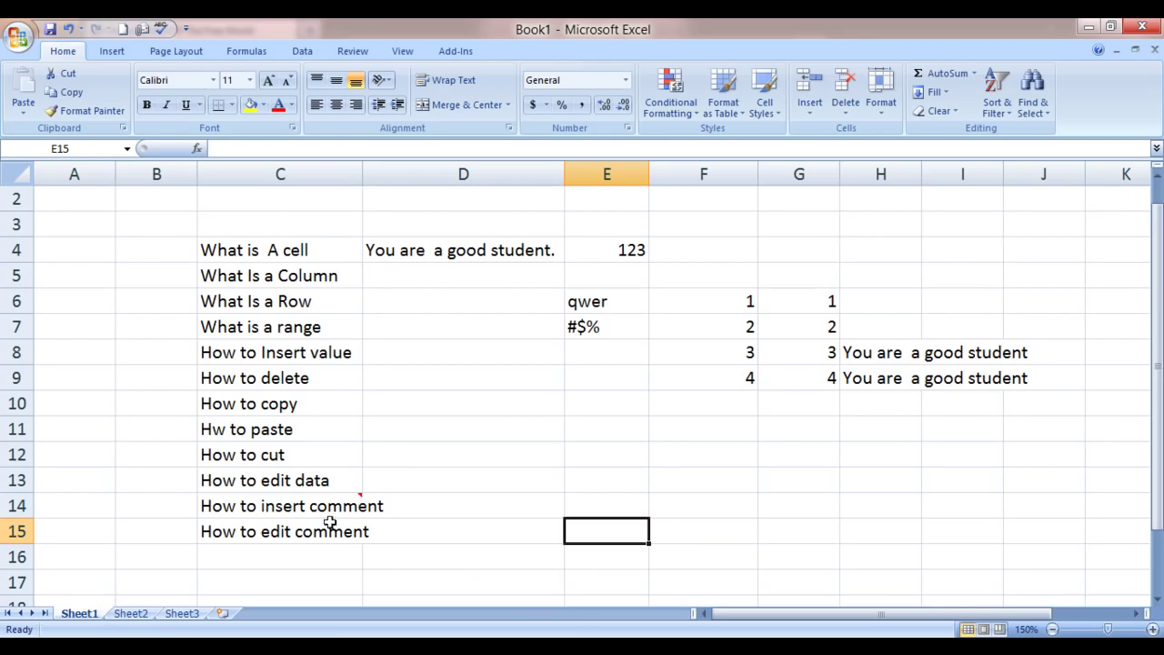
# - Set the C14 comment to stay visible with Show/Hide Comments
pyautogui.moveTo(262, 507)
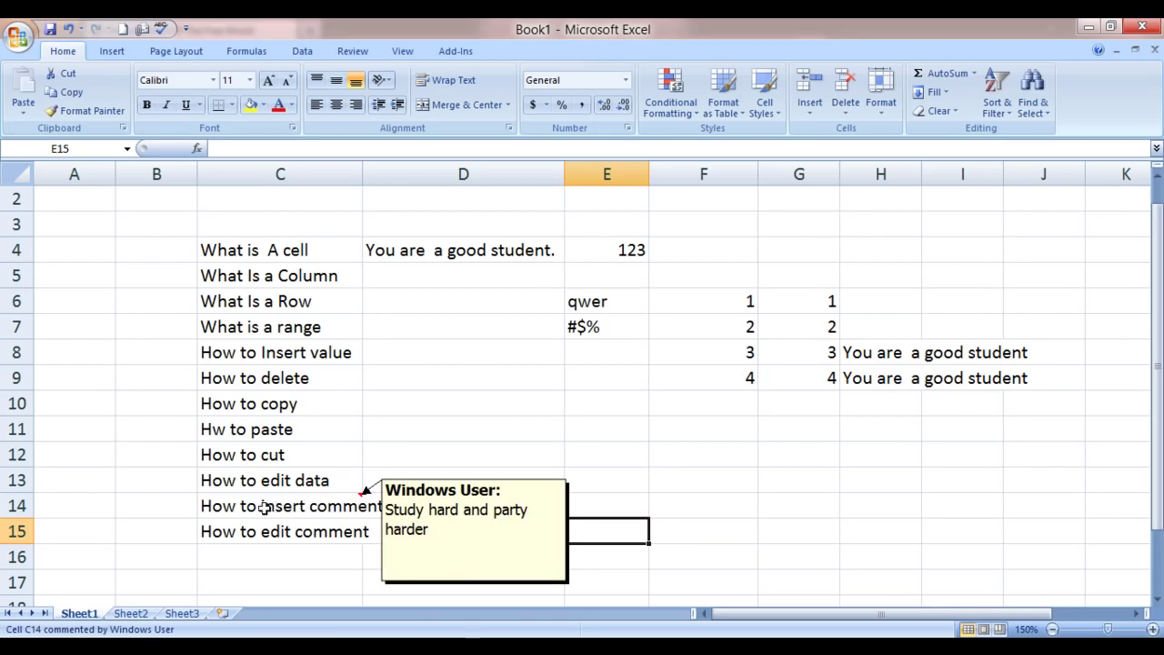
pyautogui.click(313, 503)
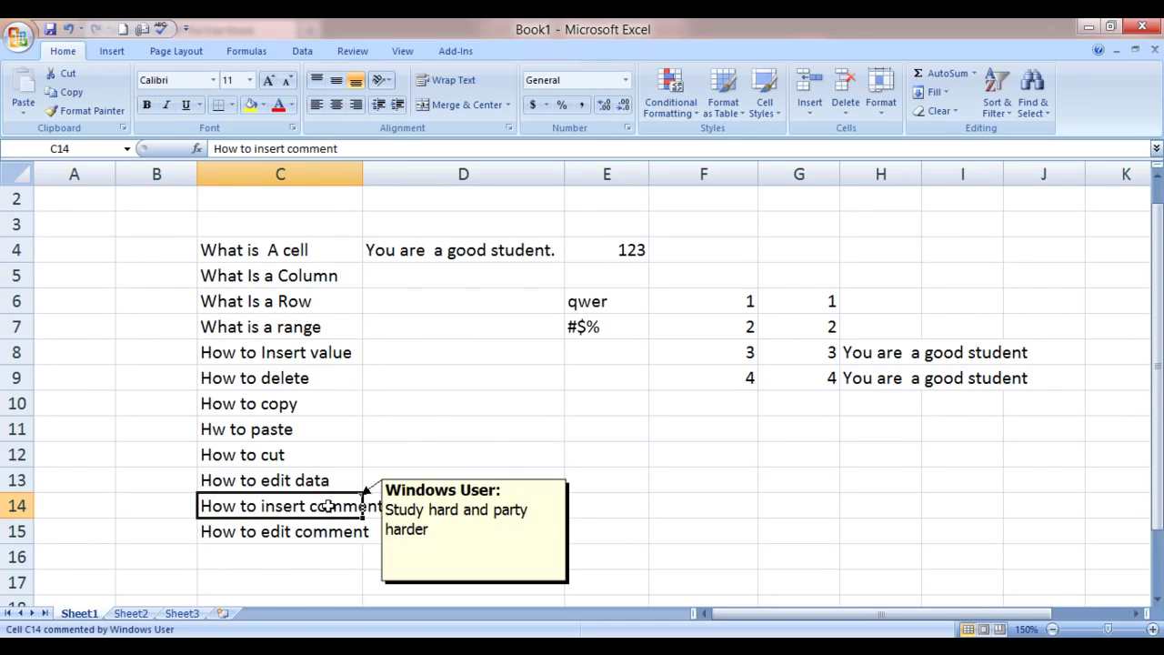
pyautogui.rightClick(329, 507)
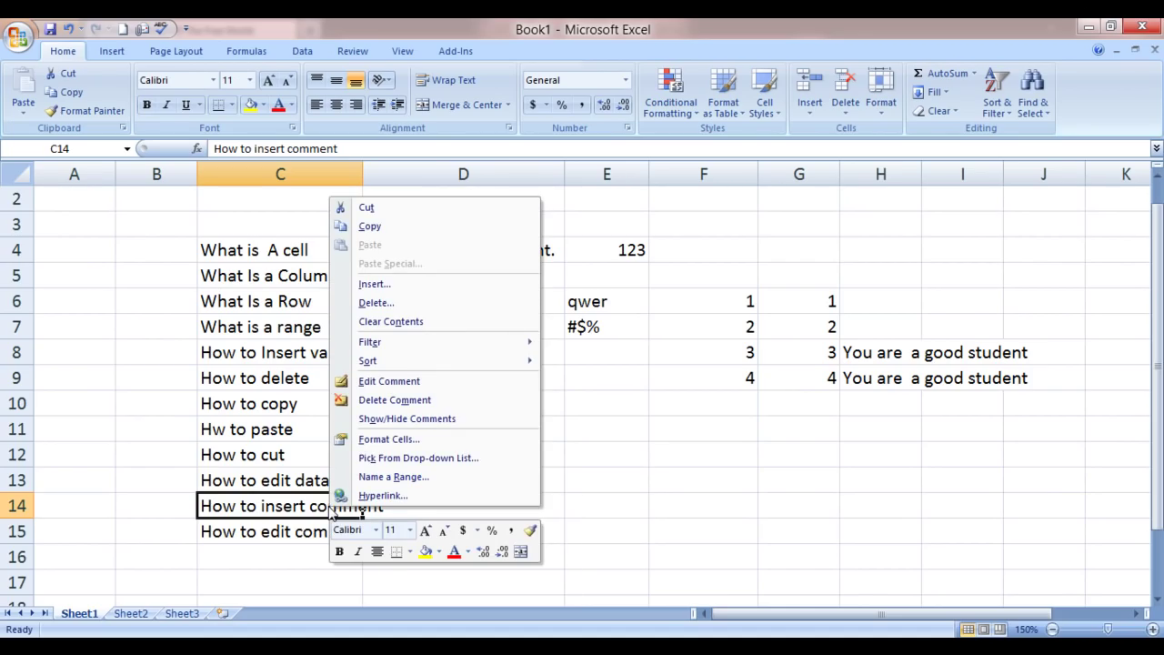
pyautogui.click(366, 420)
# - Resize the C14 comment box to make it shorter
pyautogui.click(611, 496)
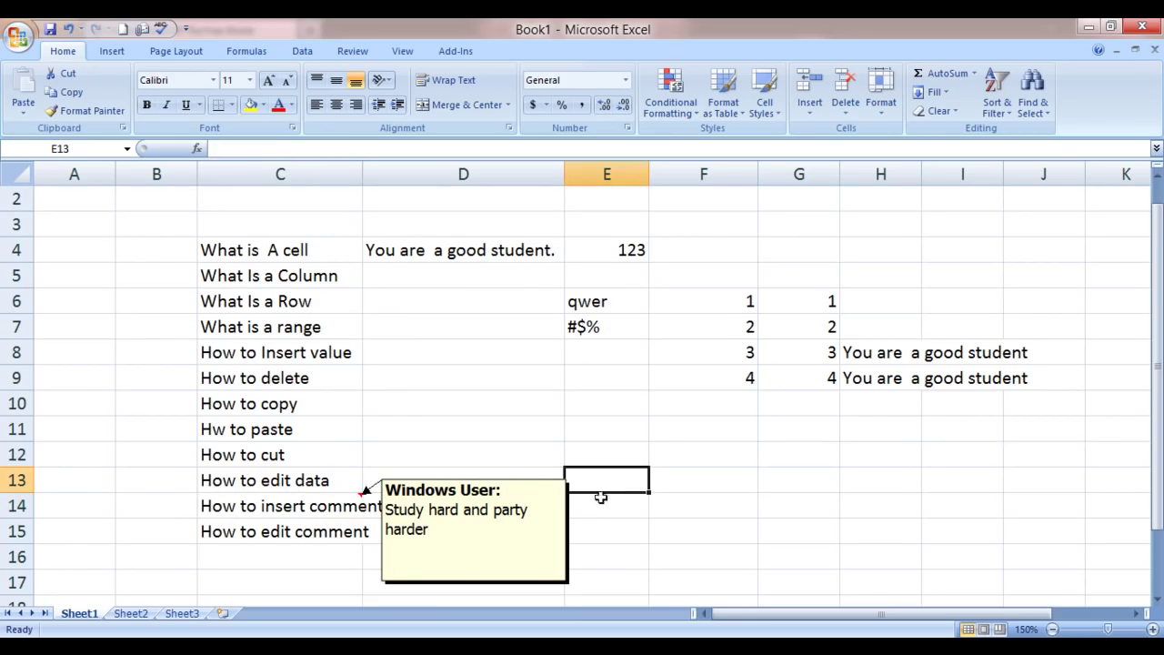
pyautogui.click(562, 498)
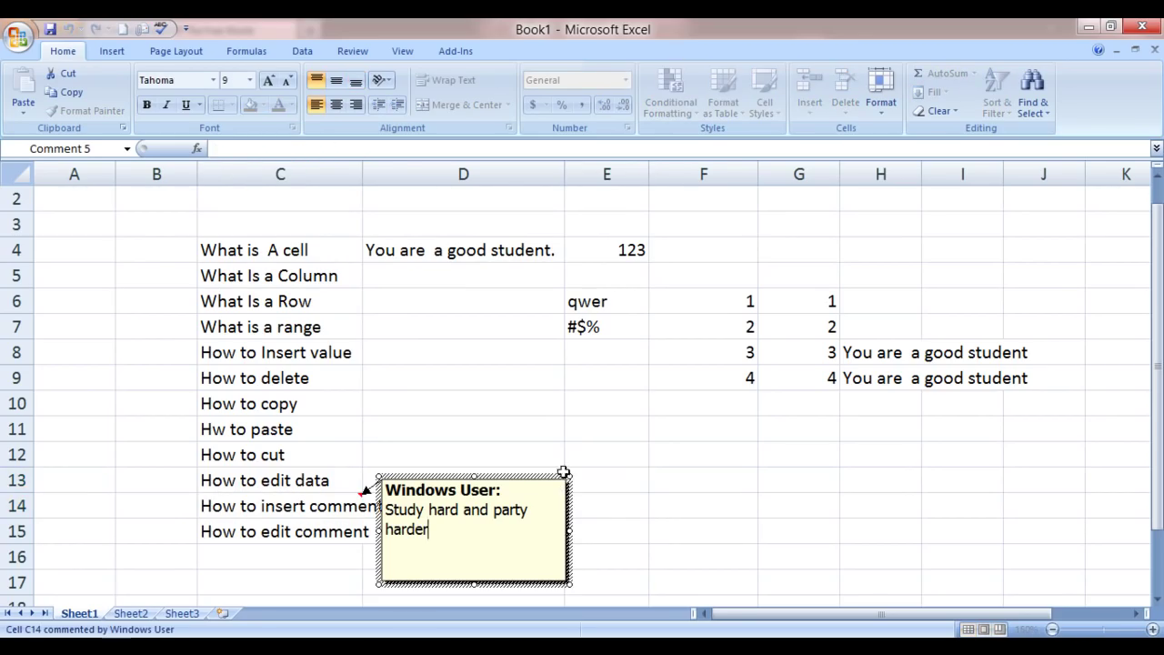
pyautogui.moveTo(564, 473)
pyautogui.mouseDown()
pyautogui.moveTo(552, 495)
pyautogui.moveTo(564, 477)
pyautogui.mouseUp()
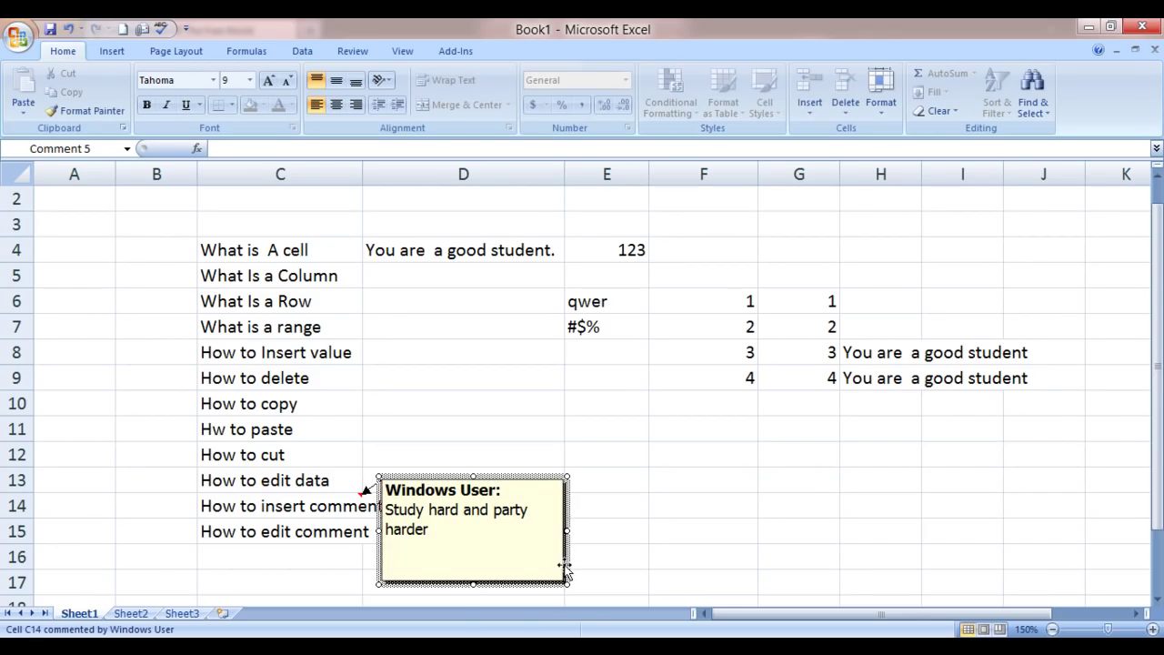
pyautogui.moveTo(566, 582); pyautogui.dragTo(563, 541)
pyautogui.click(644, 509)
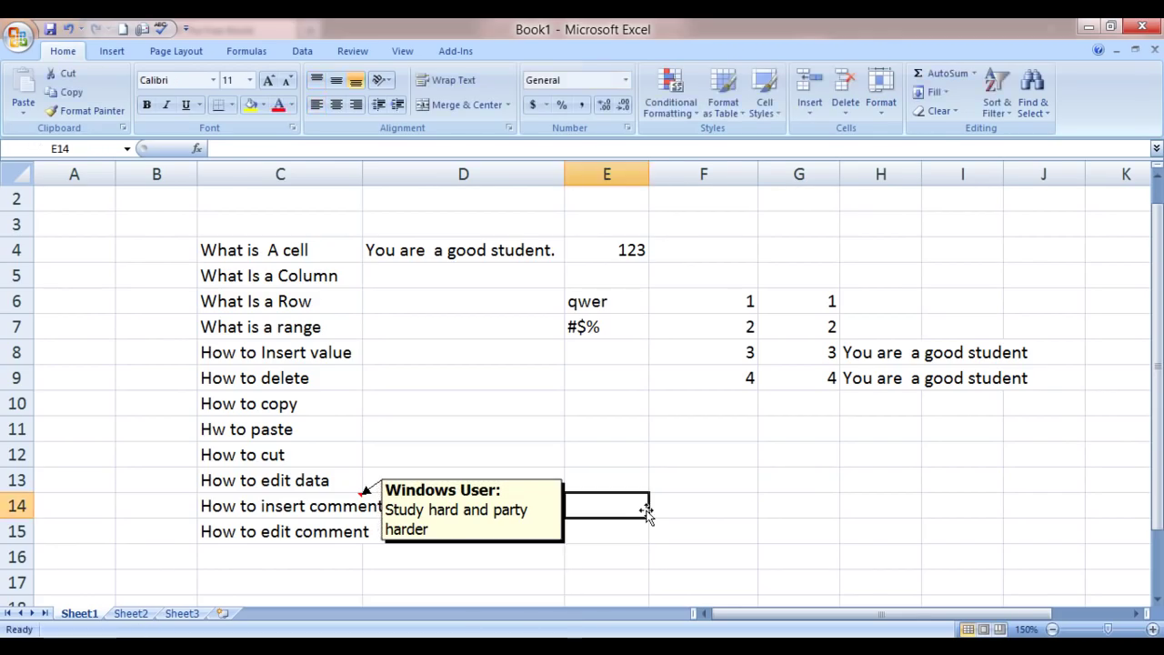
# - Move the comment box up and right over columns D–E
pyautogui.click(553, 519)
pyautogui.click(545, 477)
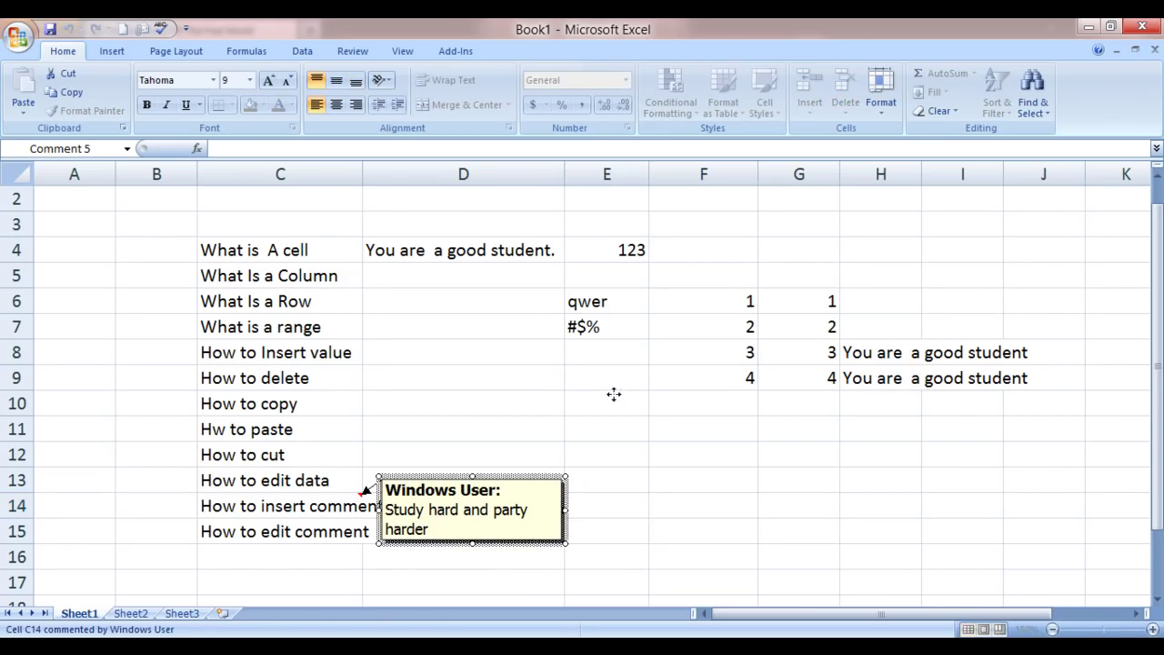
pyautogui.moveTo(614, 394); pyautogui.dragTo(629, 378)
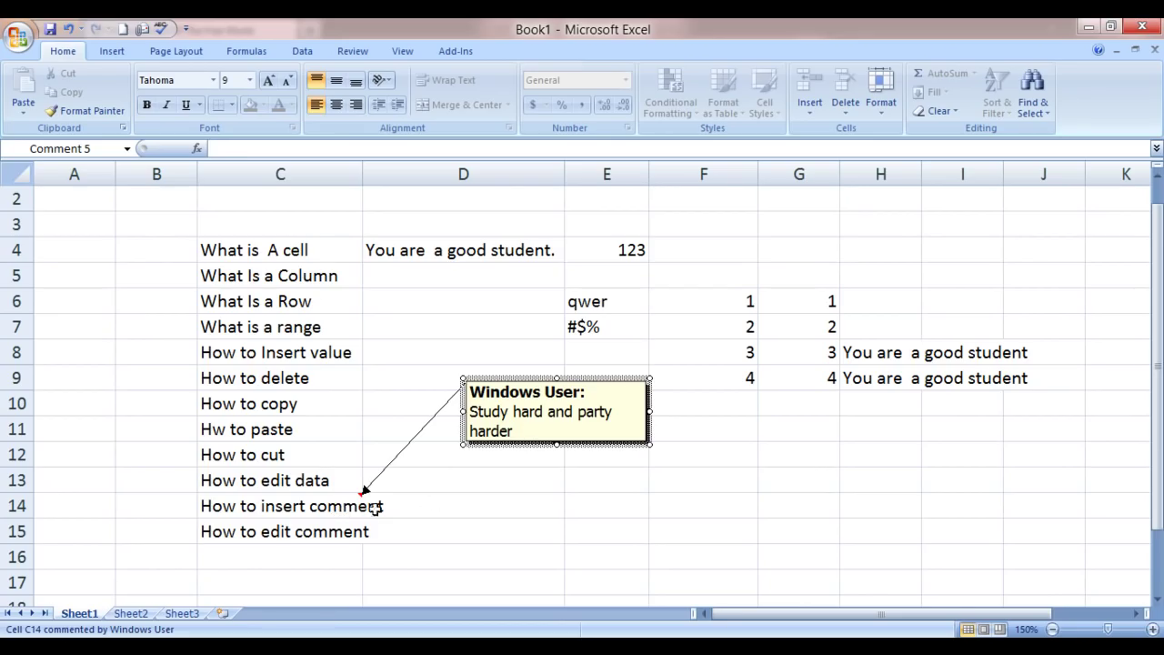
# - Edit the C14 comment to read 'Study hard and party harder!'
pyautogui.rightClick(348, 505)
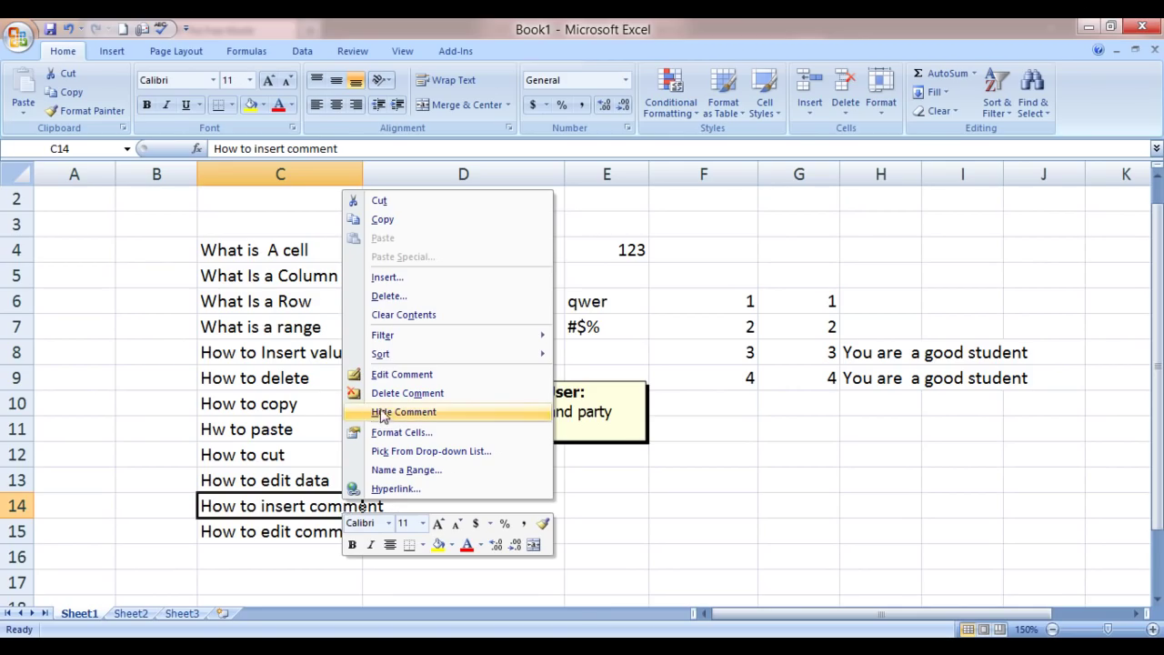
pyautogui.click(391, 376)
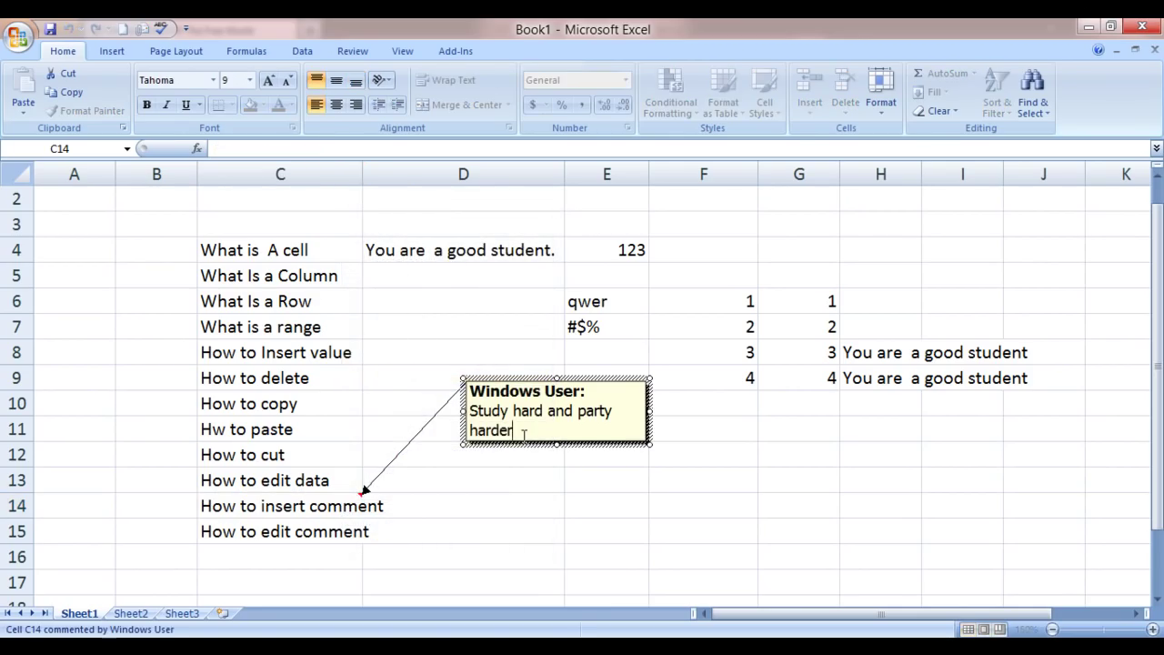
pyautogui.write('!')
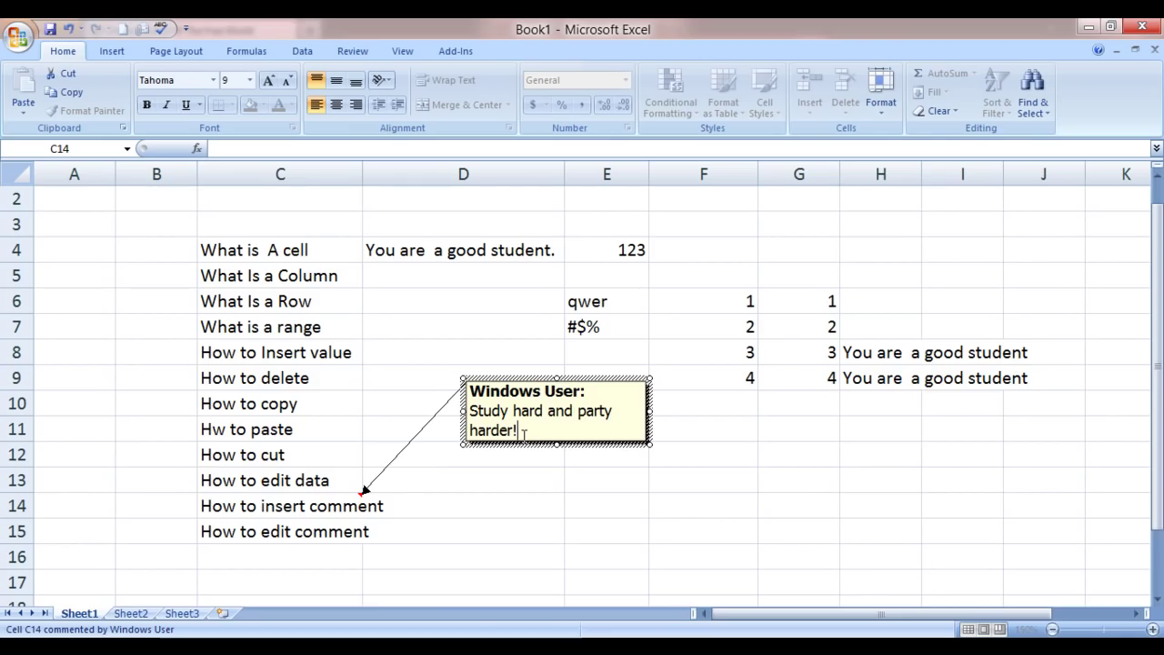
pyautogui.click(511, 506)
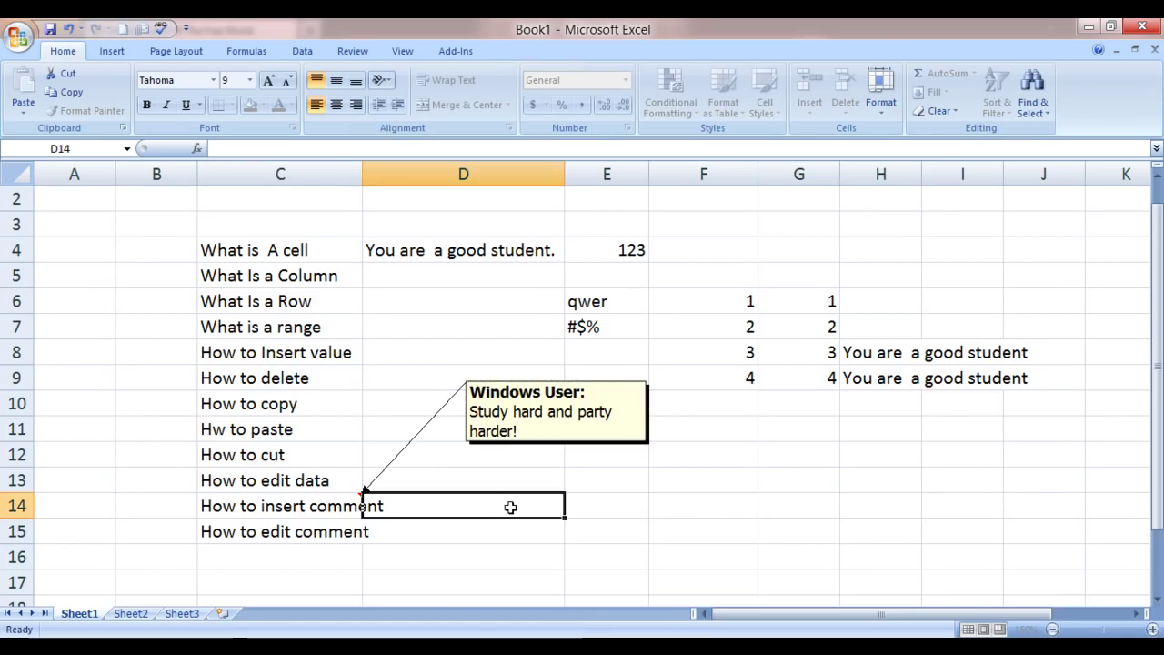
# - Hide the C14 comment again, leaving only its red marker
pyautogui.click(314, 510)
pyautogui.rightClick(314, 510)
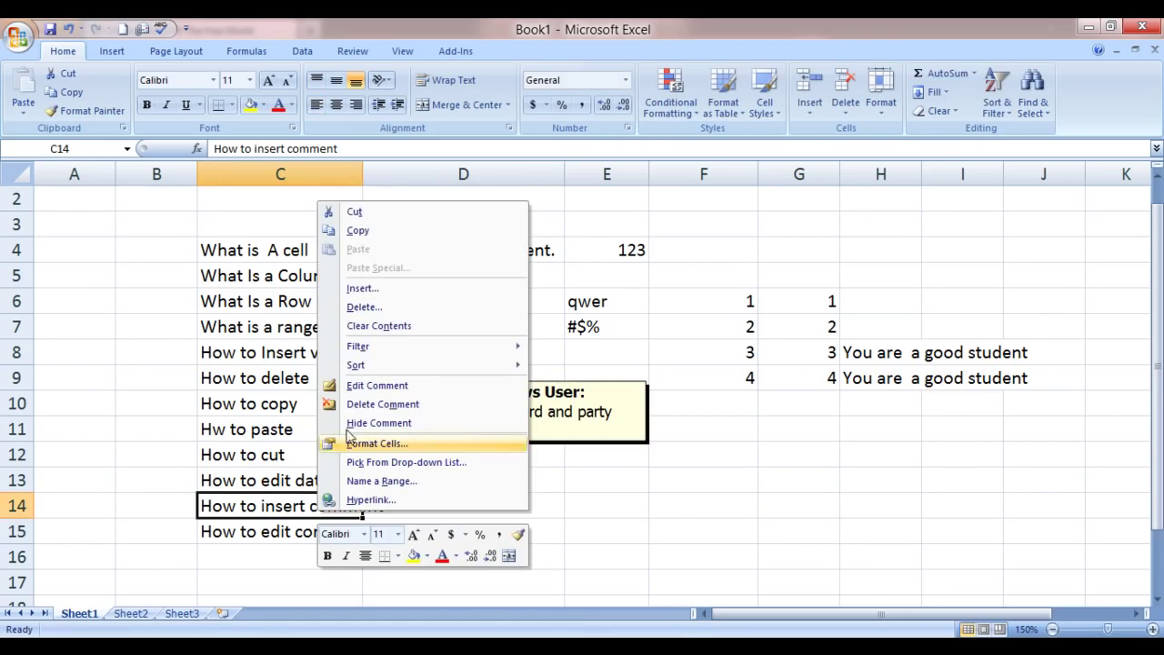
pyautogui.click(368, 425)
pyautogui.click(473, 505)
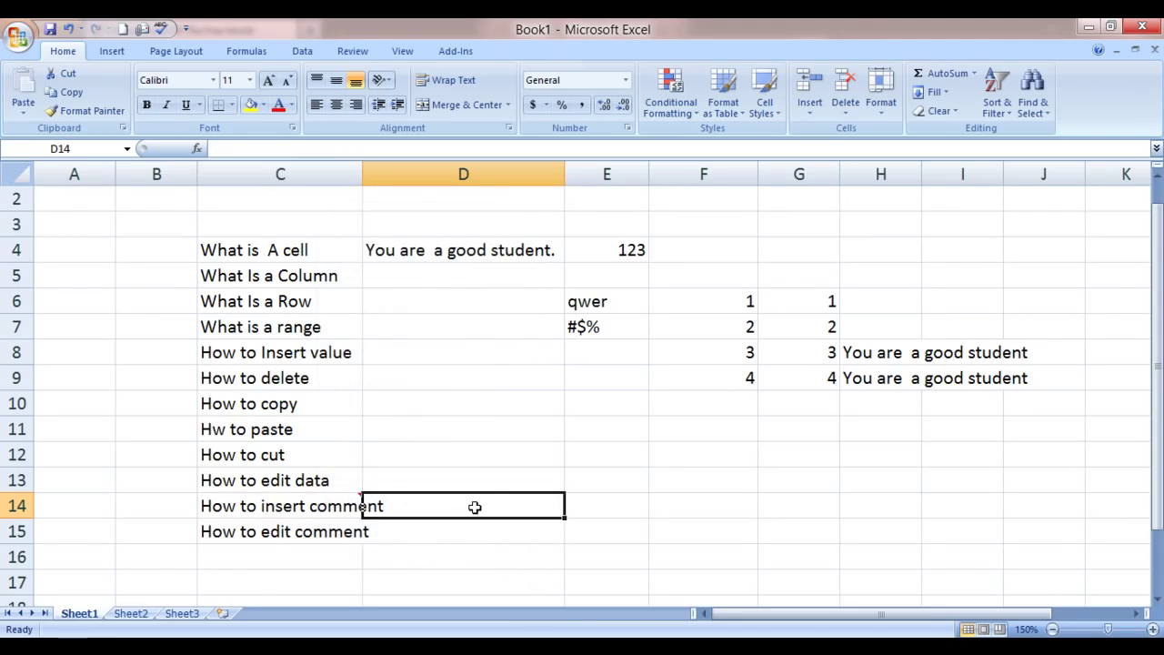
pyautogui.click(475, 473)
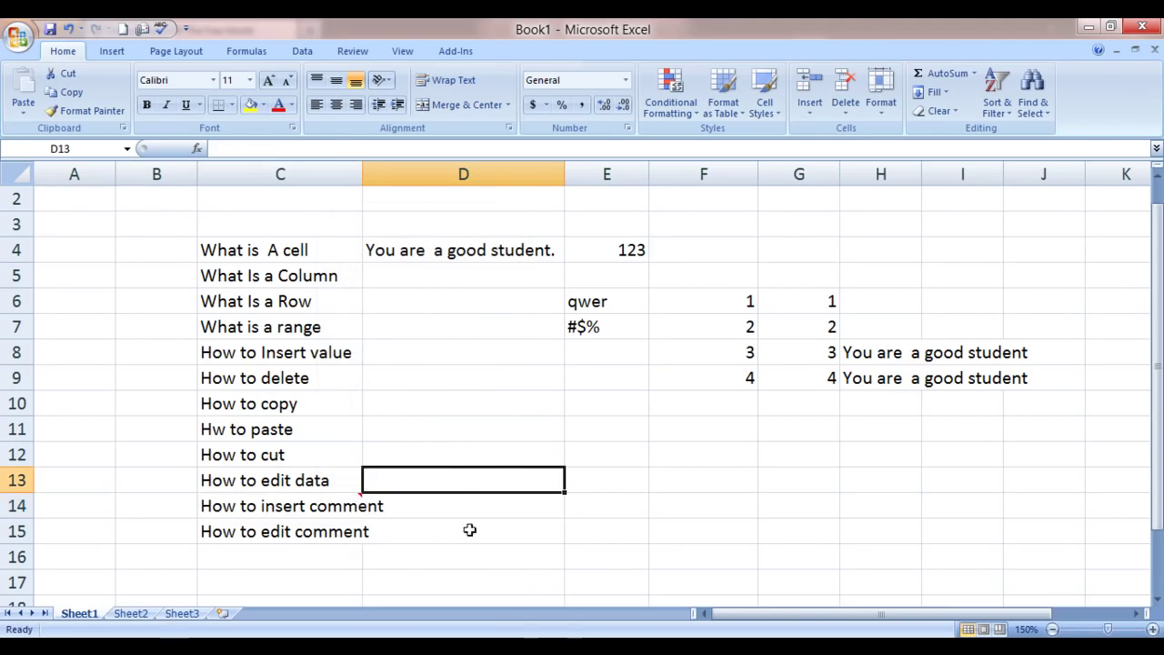
pyautogui.click(430, 533)
pyautogui.click(339, 534)
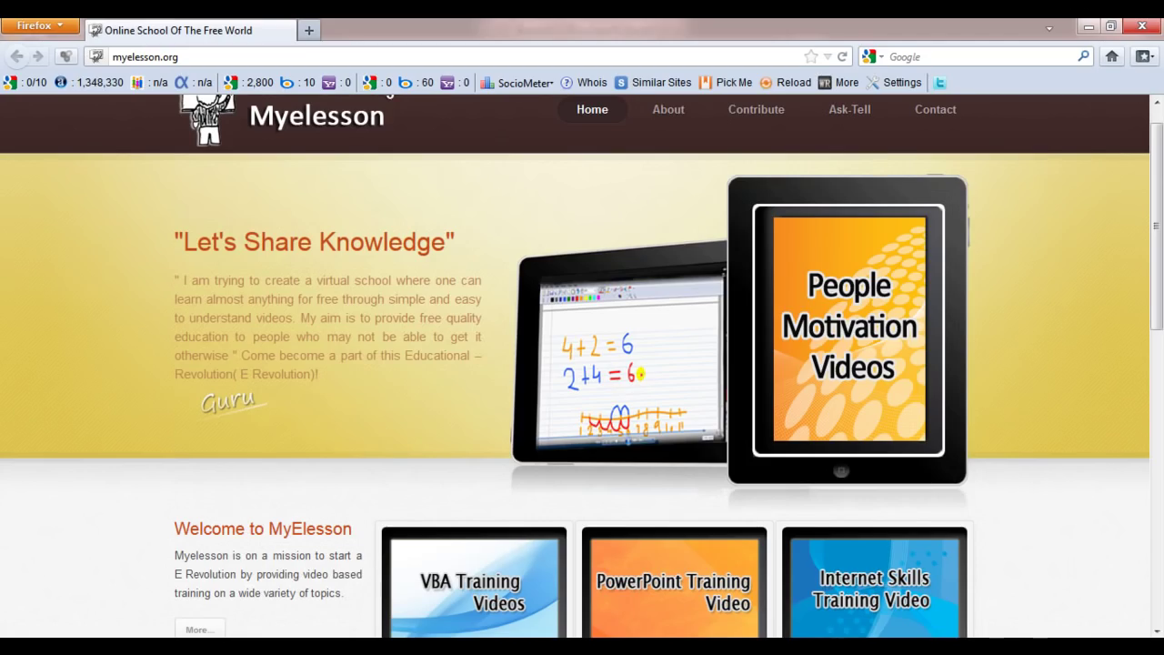
# - Scroll down through the myelesson.org video tiles and back to the top
pyautogui.scroll(-5, 582, 363)
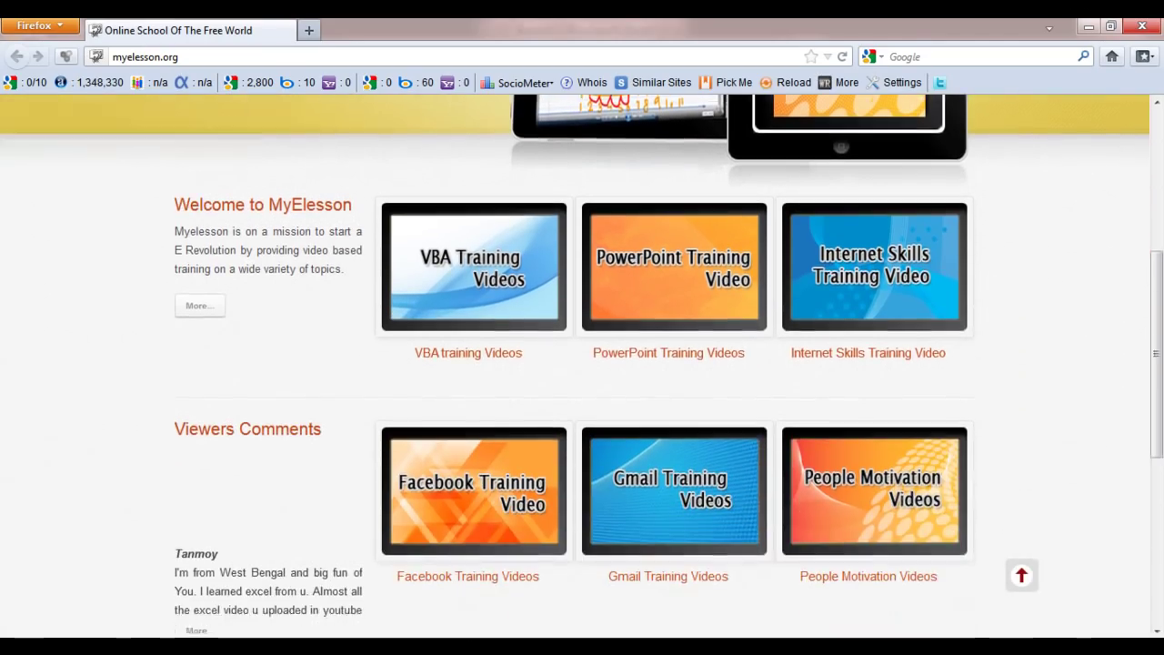
pyautogui.scroll(-4, 581, 364)
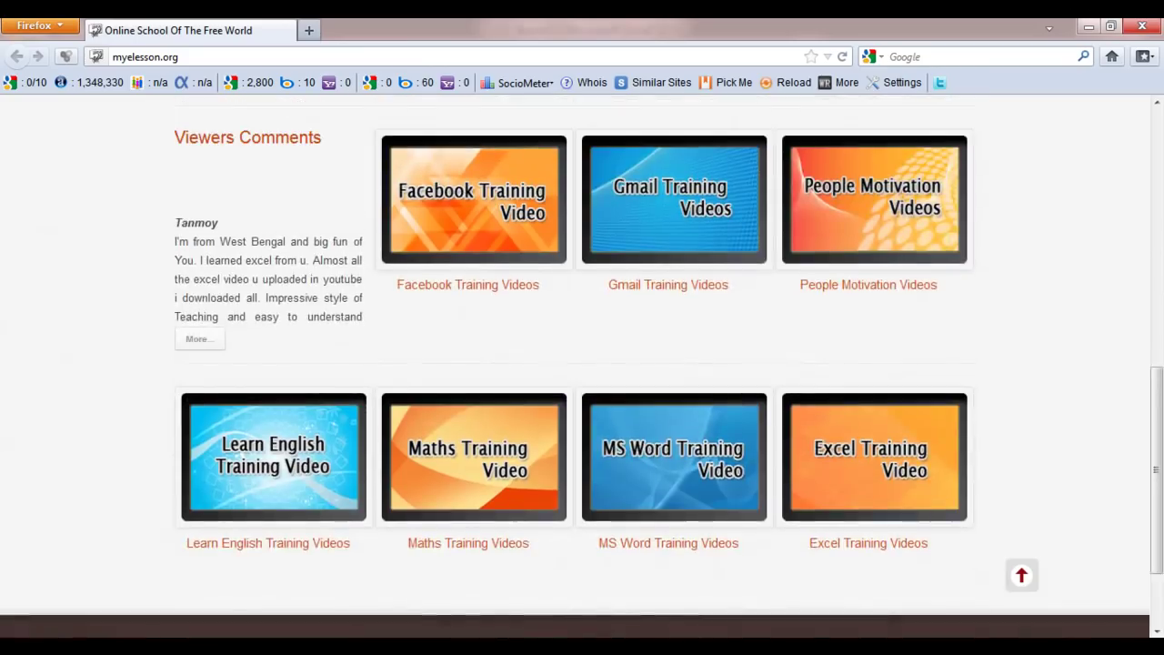
pyautogui.scroll(4, 582, 363)
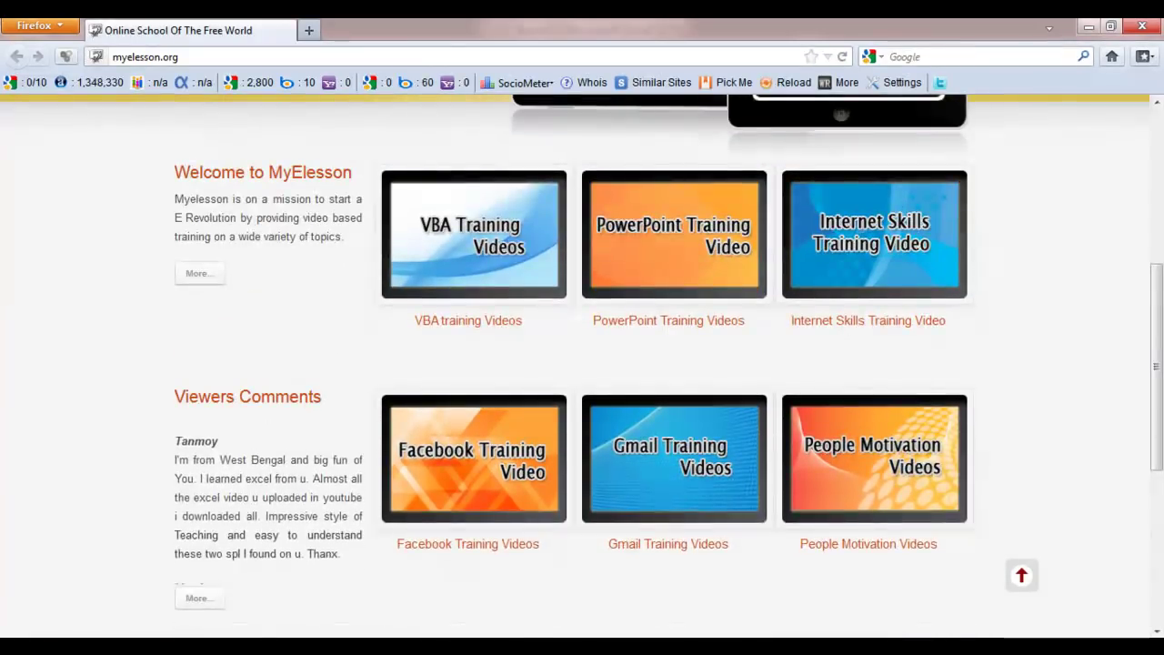
pyautogui.scroll(1, 582, 364)
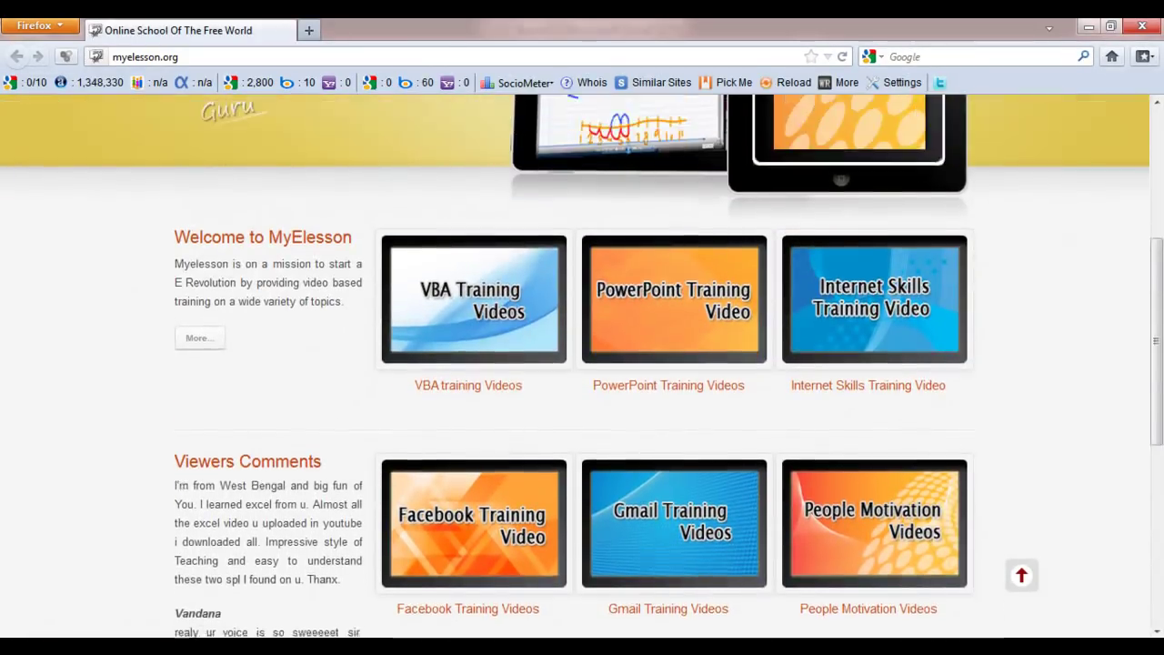
pyautogui.scroll(5, 582, 364)
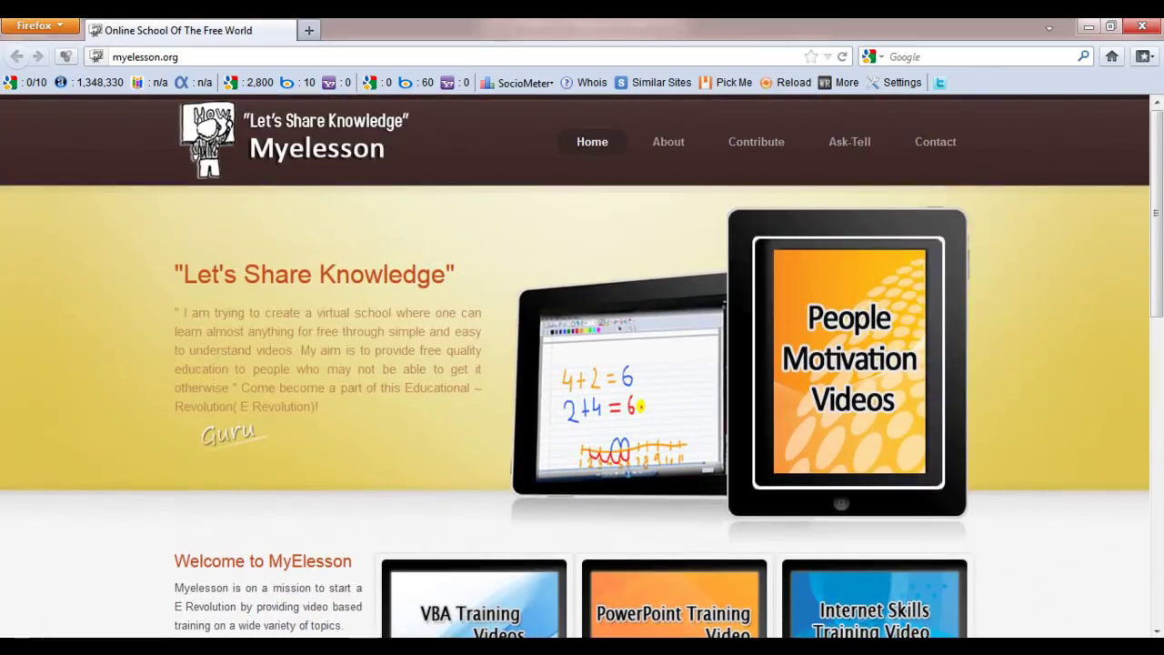